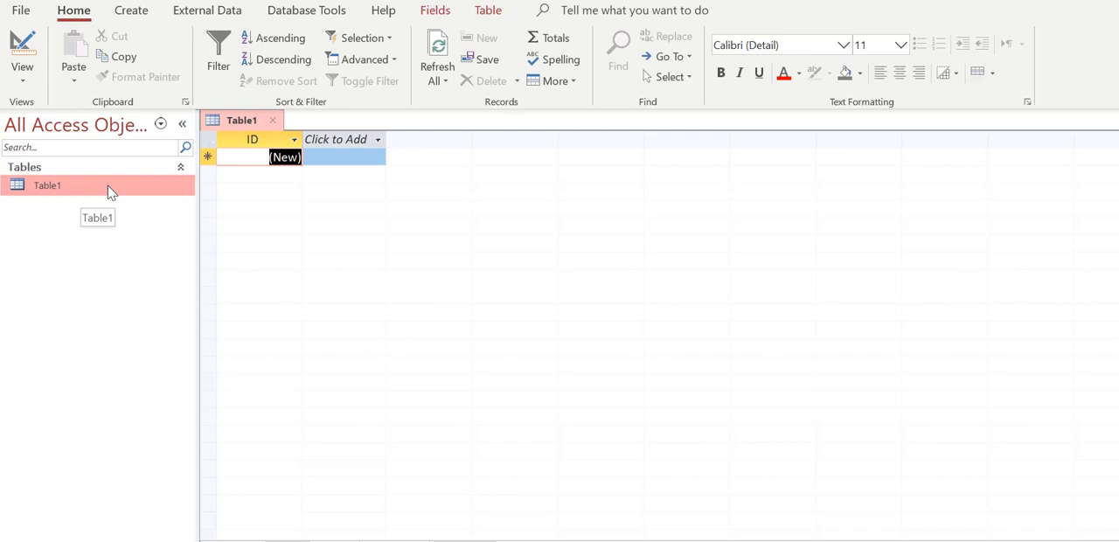
Open Table1 in Design View, saving the table under the name Fakultas
right_click(52, 191)
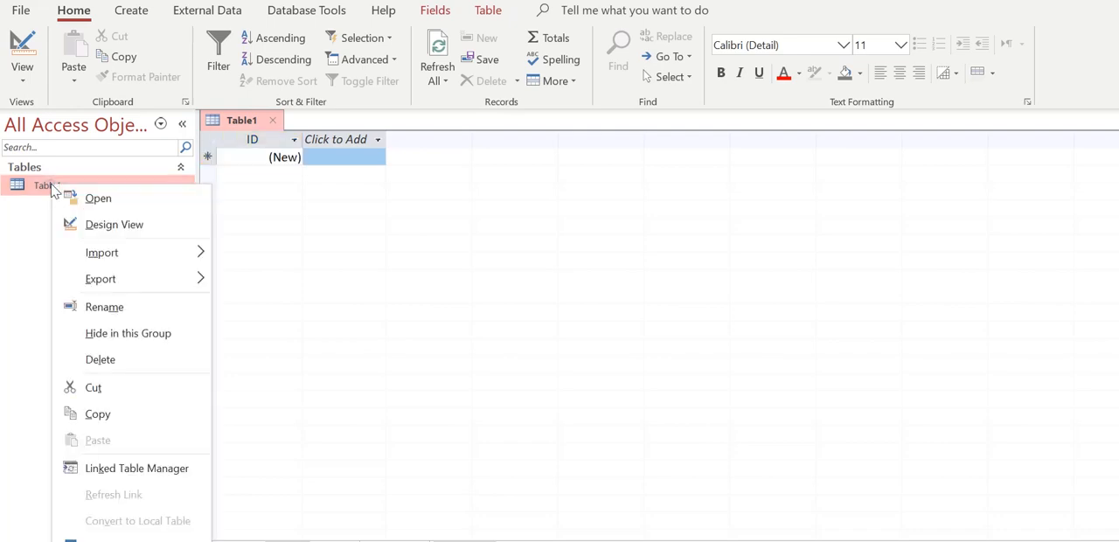
left_click(107, 227)
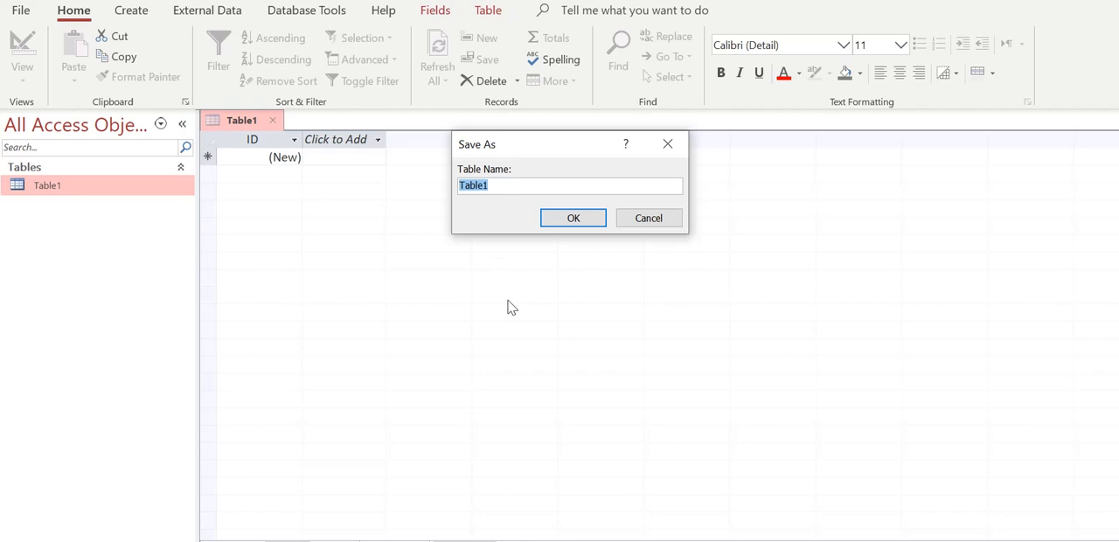
type("Fakultas")
key("Return")
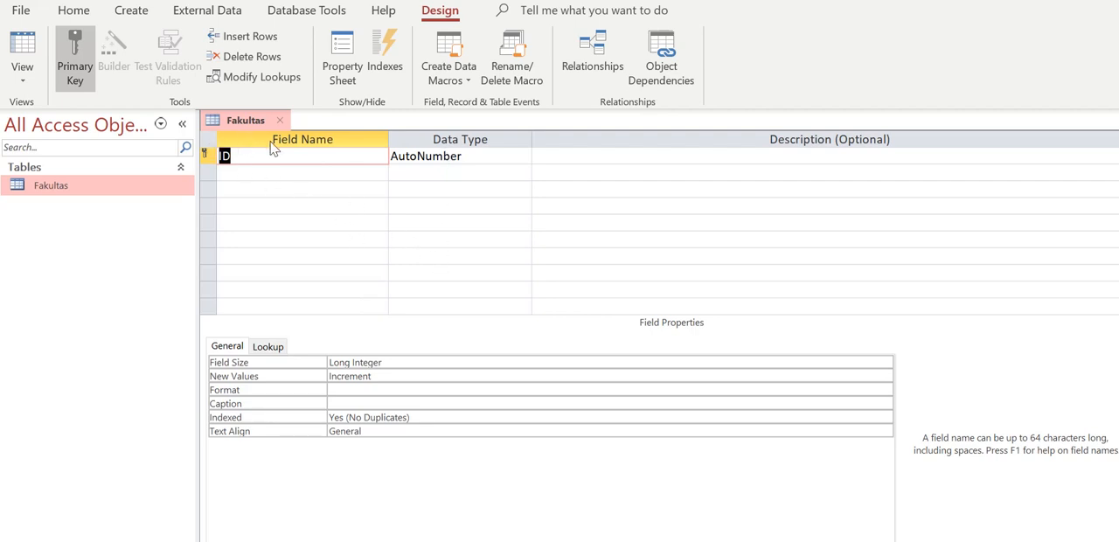
left_click(206, 174)
left_click(205, 190)
left_click(205, 206)
left_click(207, 222)
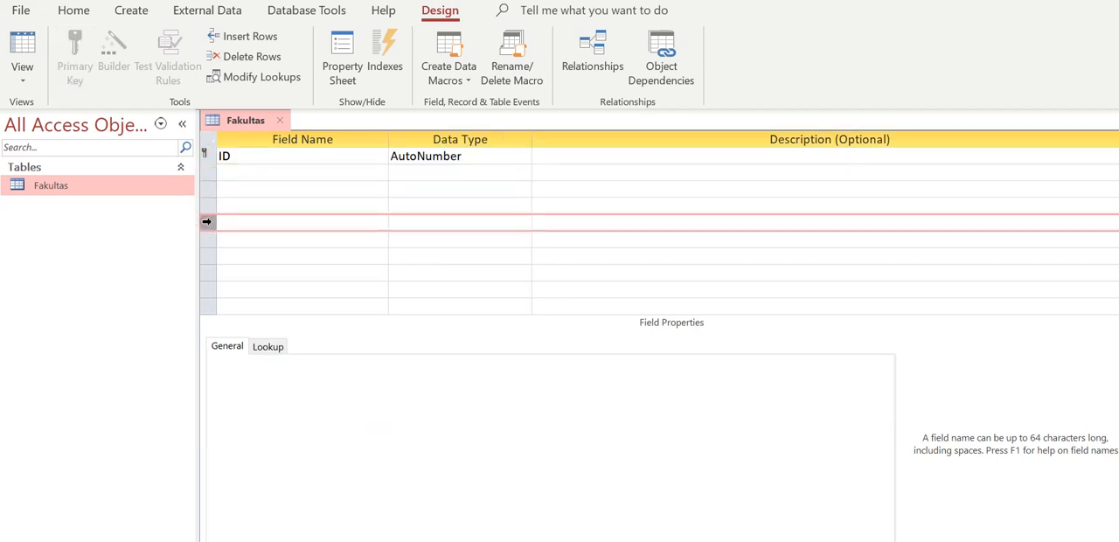
left_click(208, 157)
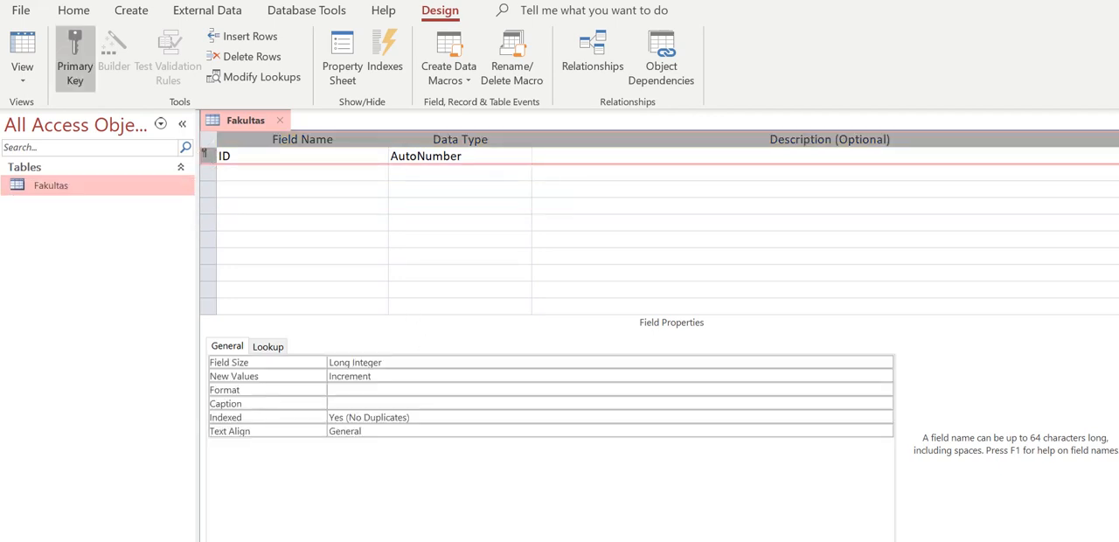
Rename the primary key field ID as Fakultas_ID
key("alt+Tab")
left_click(240, 158)
key("BackSpace")
key("BackSpace")
type("Fakultas")
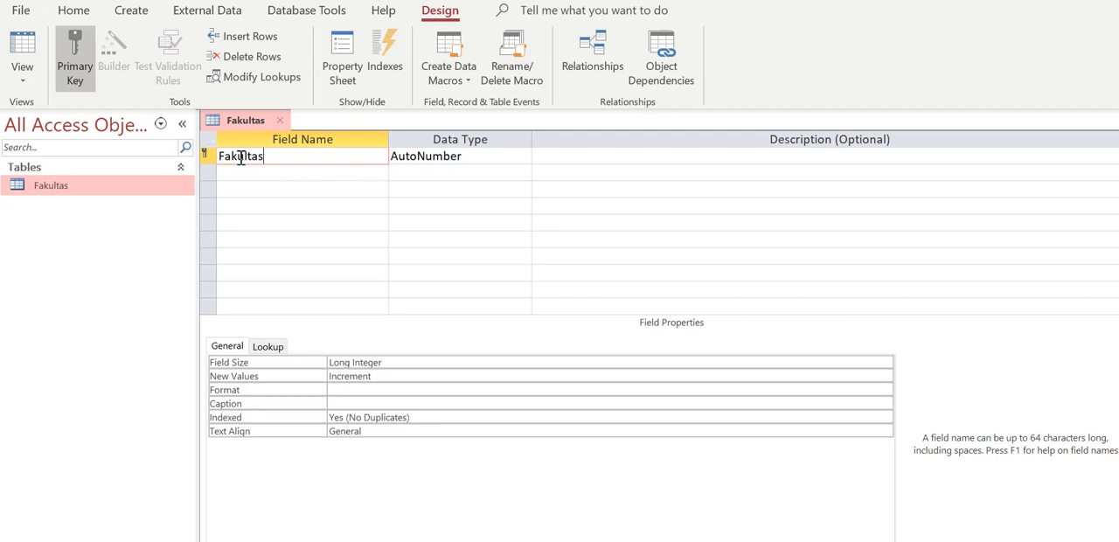
type("_ID")
Collapse the Navigation Pane and choose AutoNumber as the data type of Fakultas_ID
left_click(181, 123)
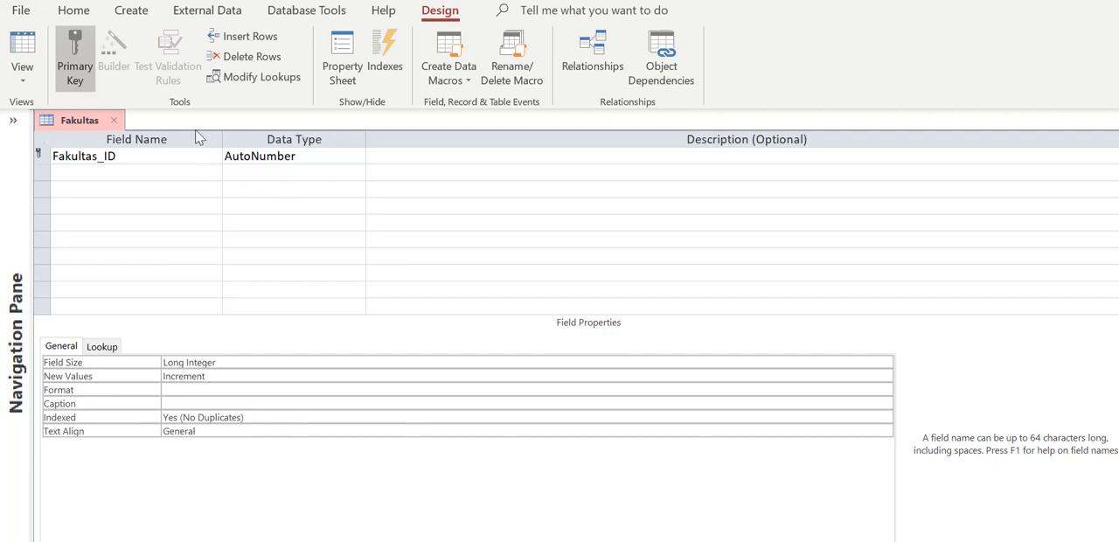
left_click(357, 155)
left_click(358, 155)
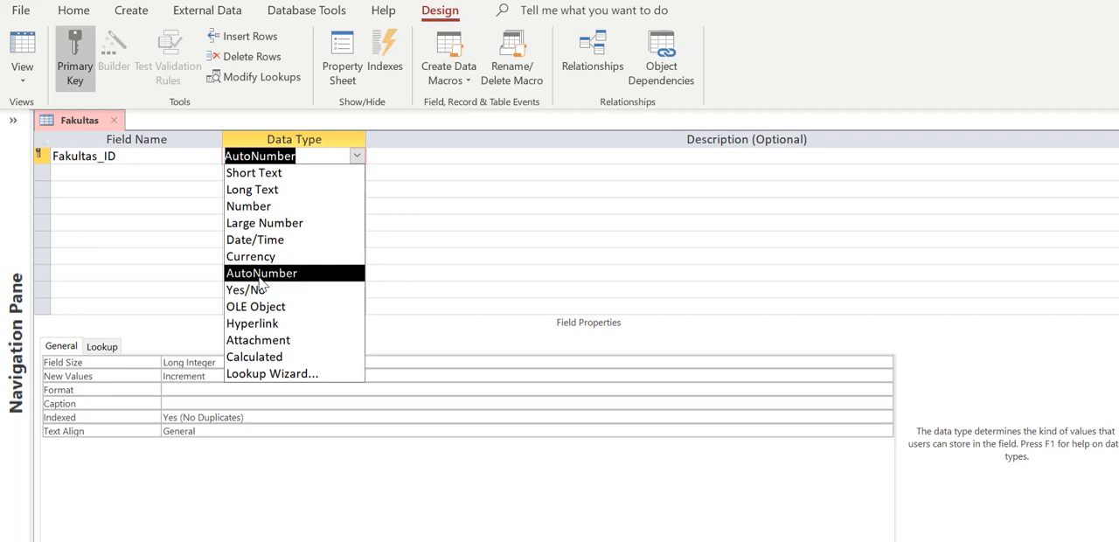
left_click(259, 276)
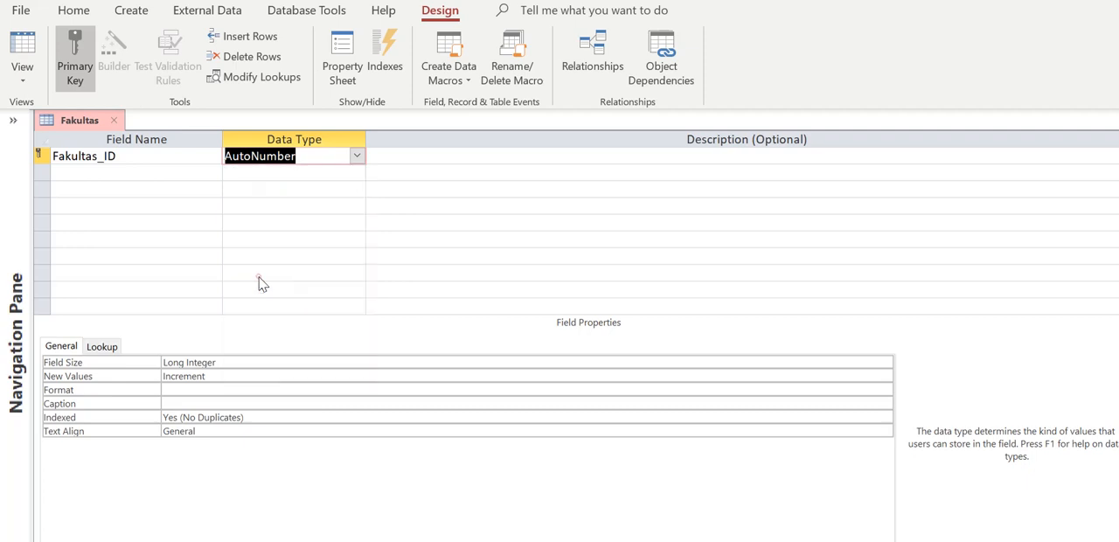
Add a field named Nama with the Short Text data type below Fakultas_ID, checking the Fakultas entity in the Visual Paradigm diagram
left_click(179, 172)
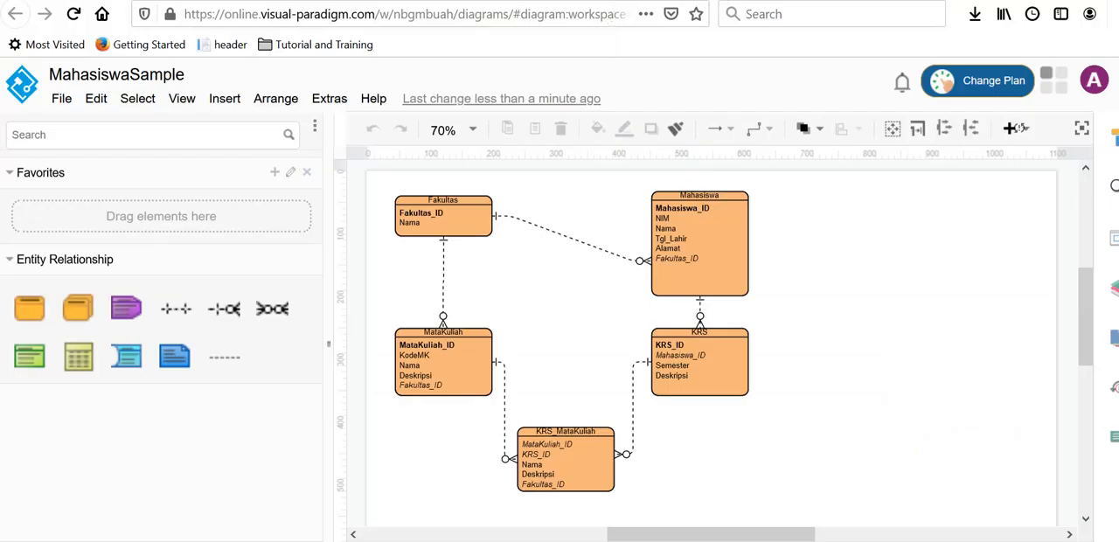
left_click(394, 198)
left_click(464, 541)
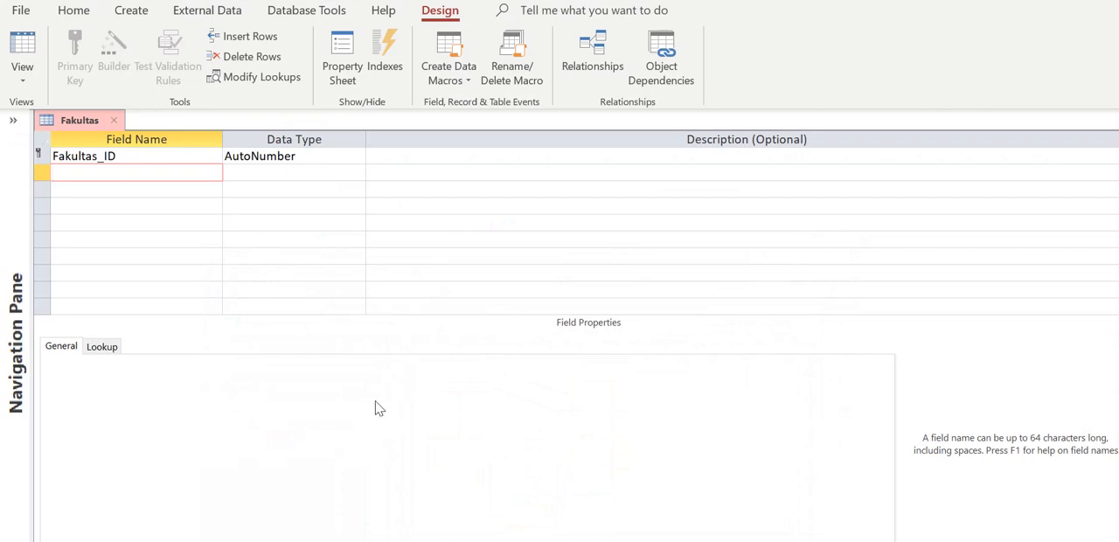
type("Nama")
left_click(340, 173)
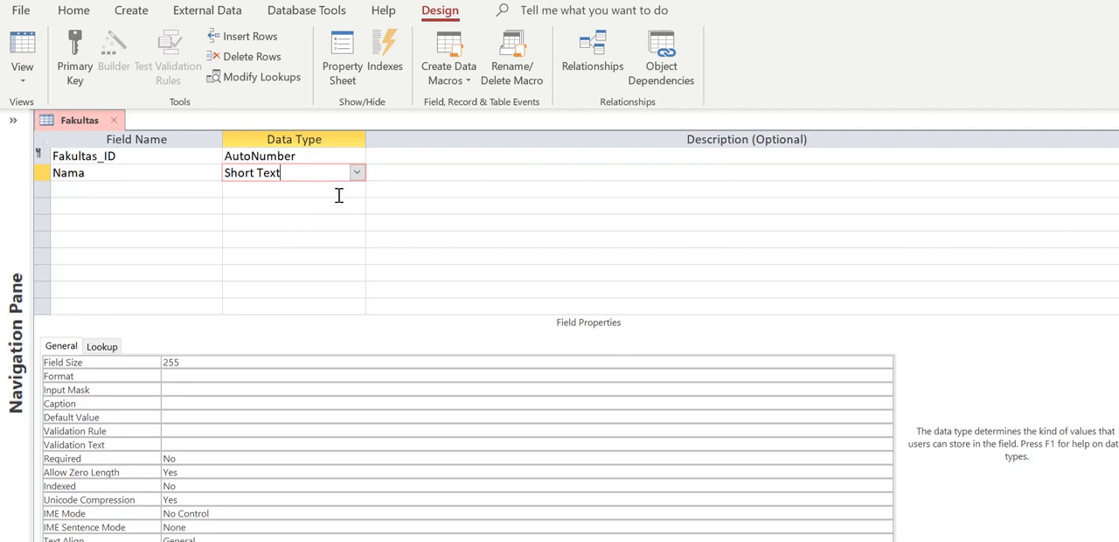
Switch the Nama field's data type between Long Text and Short Text to compare their properties, ending on Short Text
left_click(356, 173)
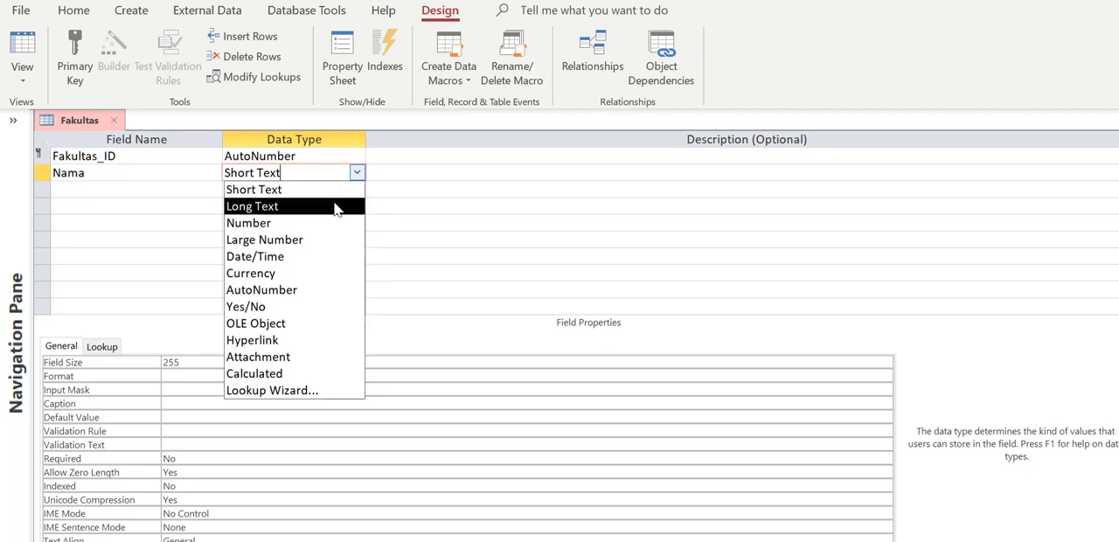
left_click(336, 210)
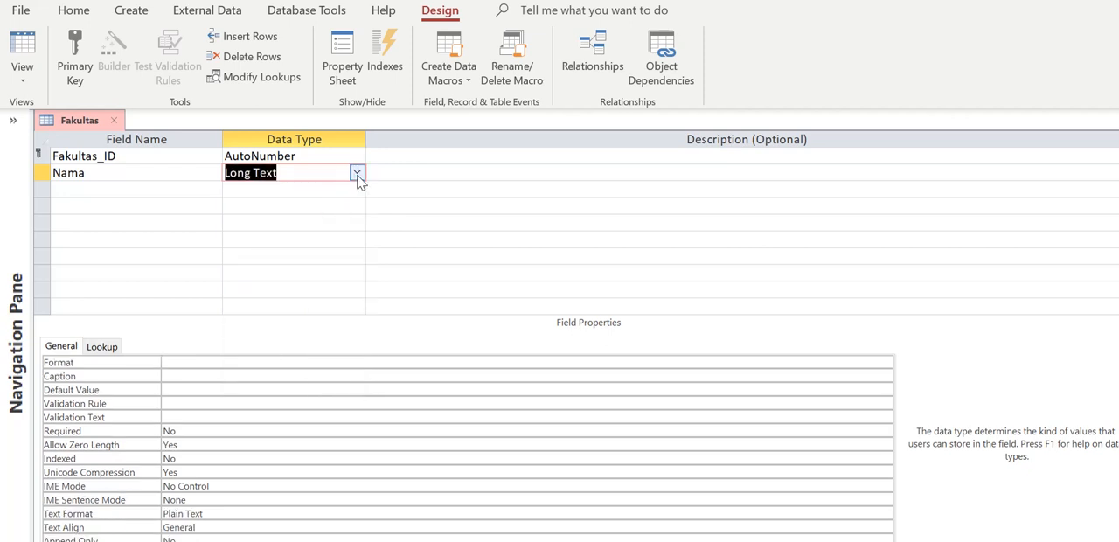
left_click(356, 174)
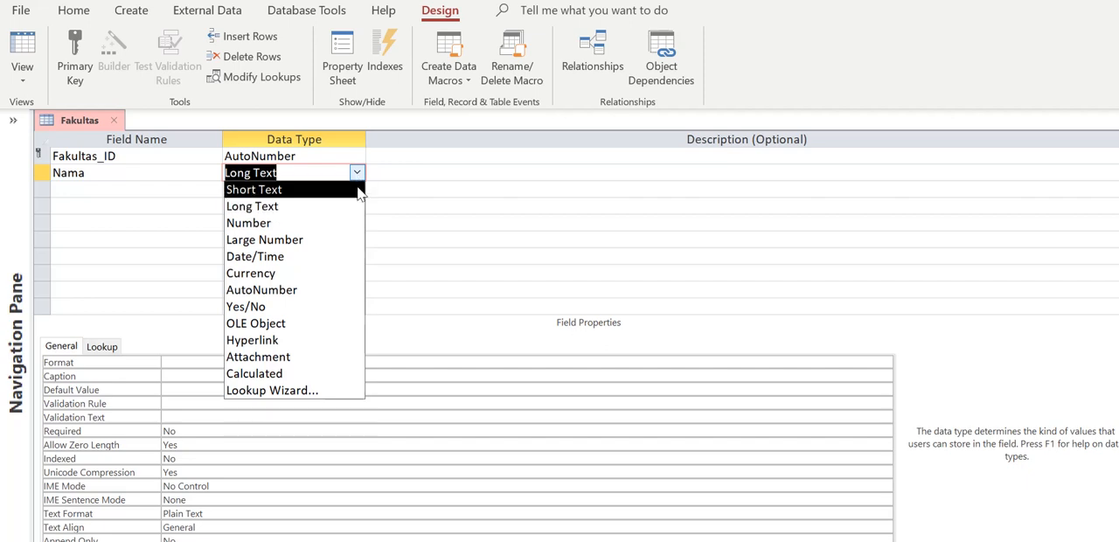
left_click(359, 194)
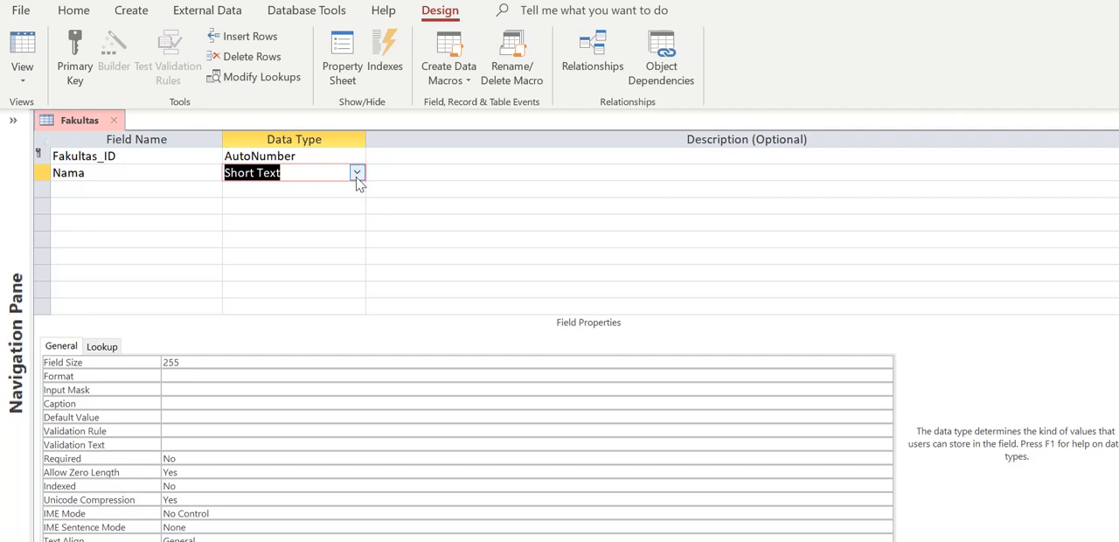
left_click(358, 174)
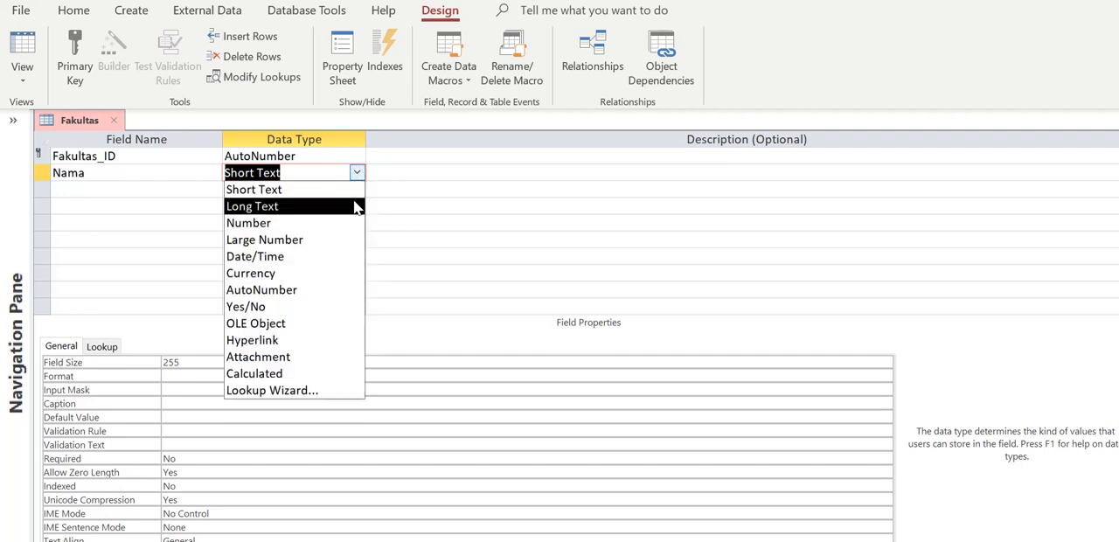
left_click(355, 207)
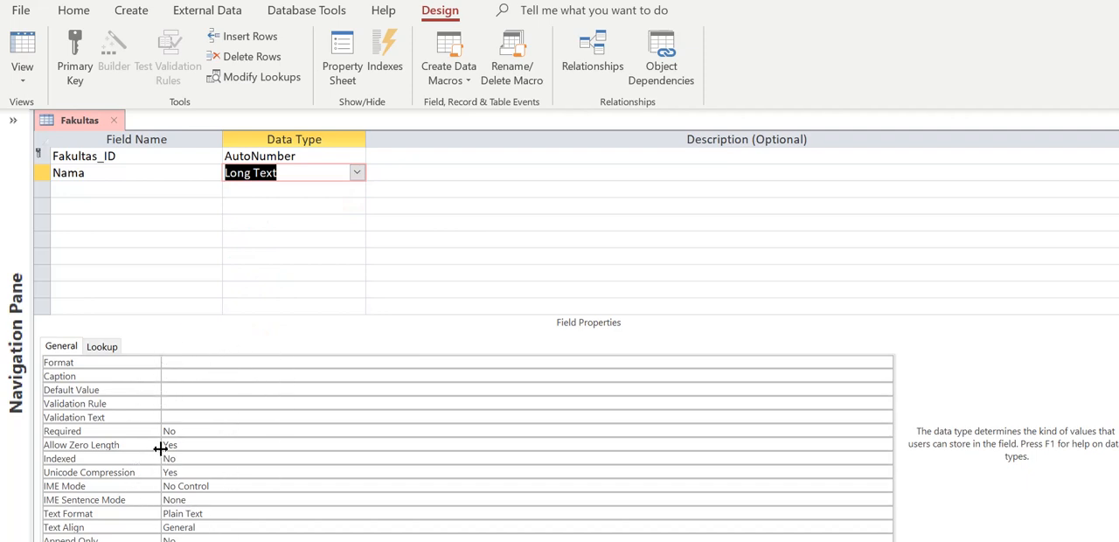
left_click(357, 174)
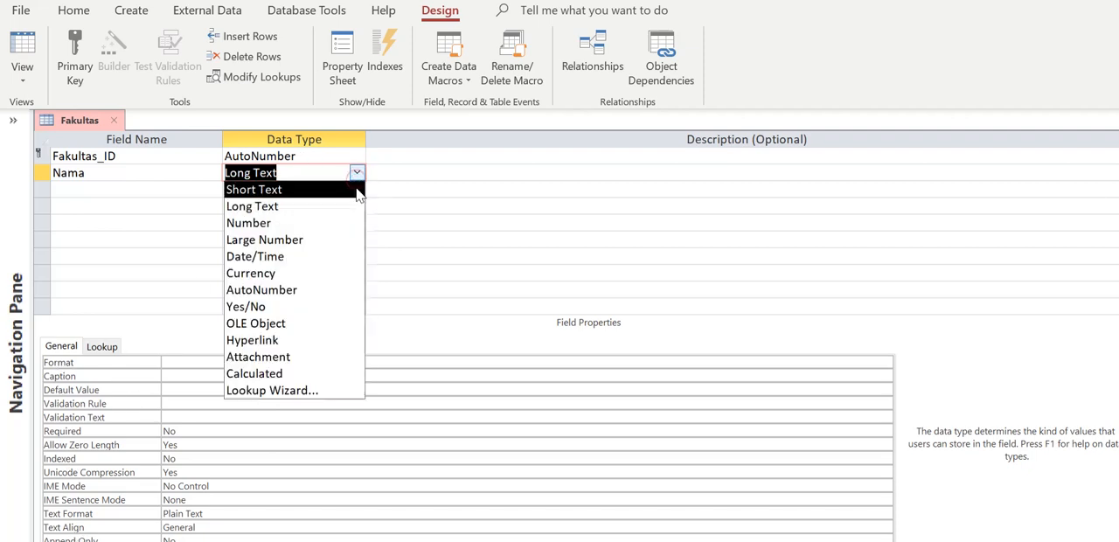
left_click(358, 192)
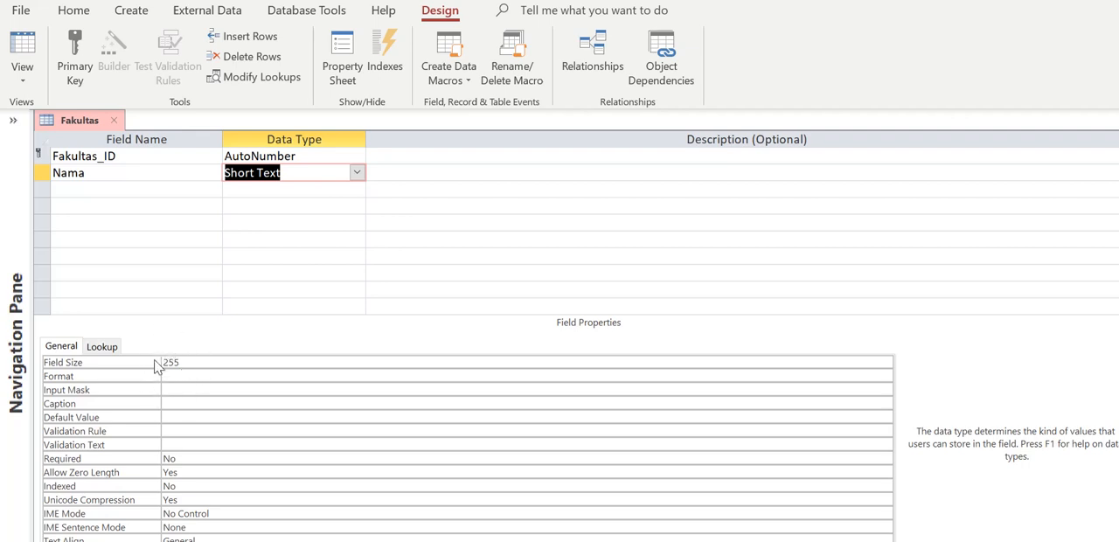
left_click(357, 174)
left_click(360, 206)
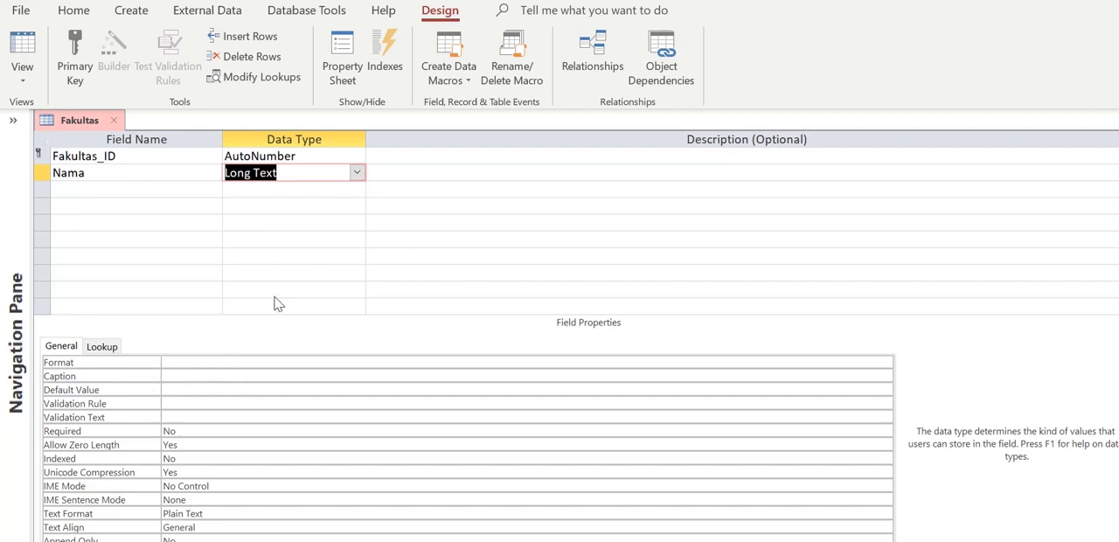
left_click(357, 172)
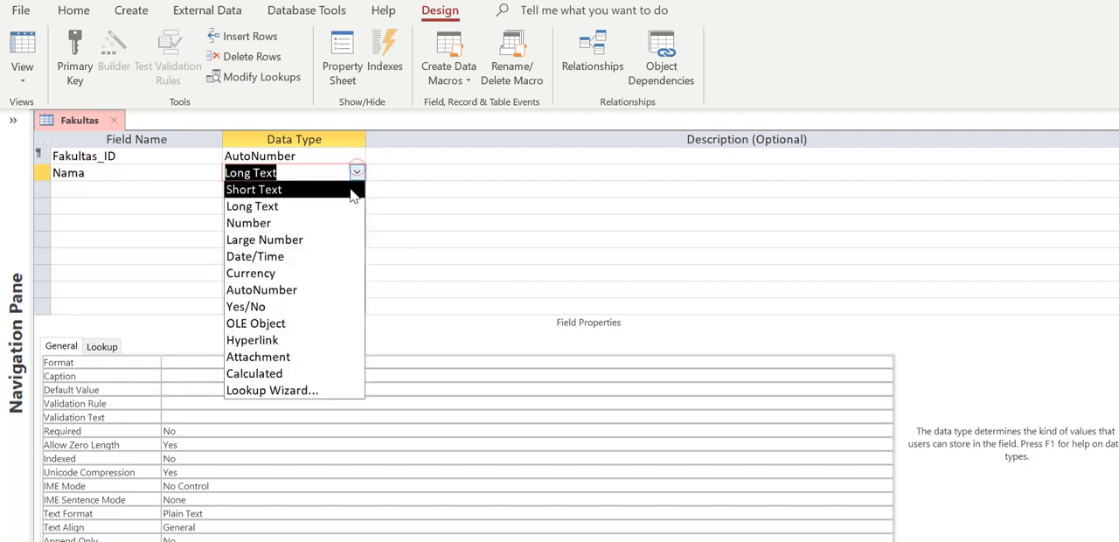
left_click(353, 193)
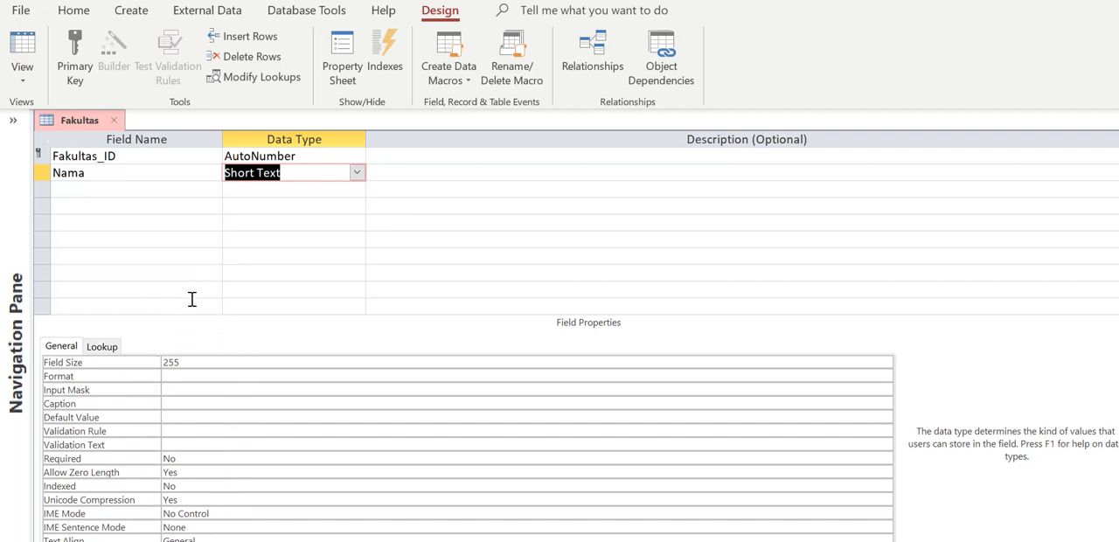
Review the general properties of the Nama field from Field Size through Validation Rule
left_click(105, 368)
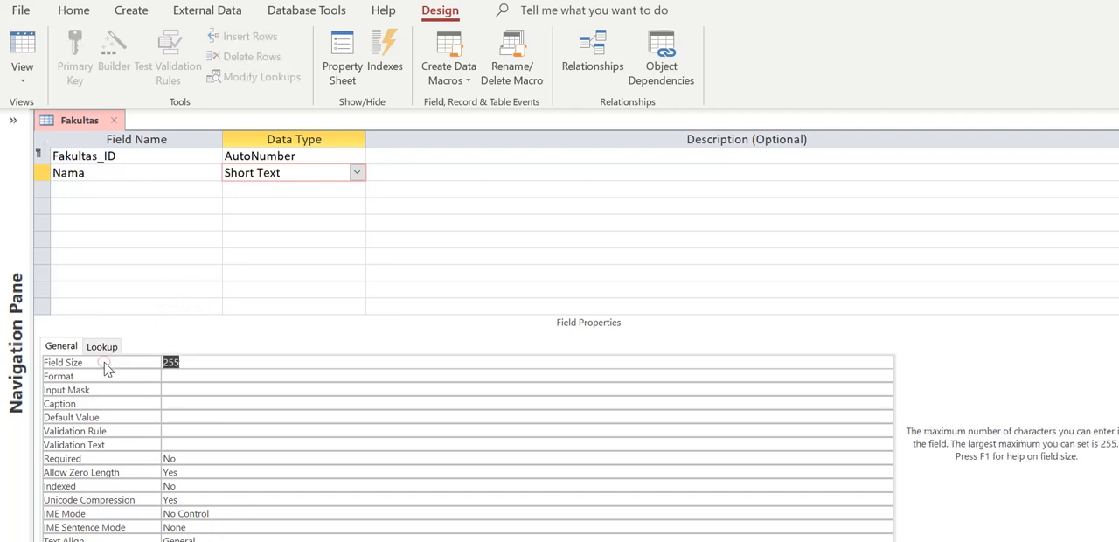
left_click(107, 375)
left_click(112, 390)
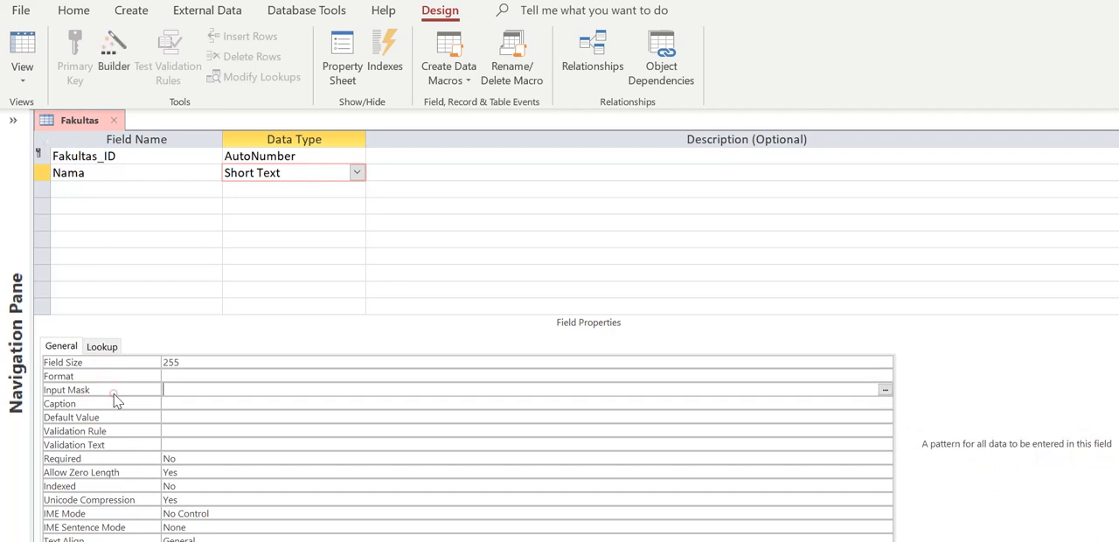
left_click(129, 404)
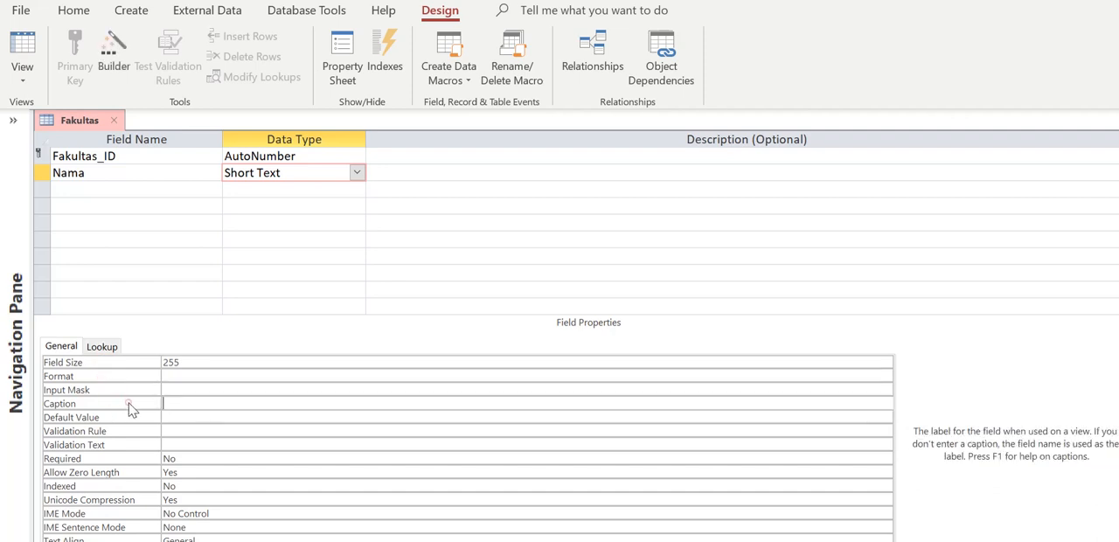
left_click(133, 418)
left_click(137, 431)
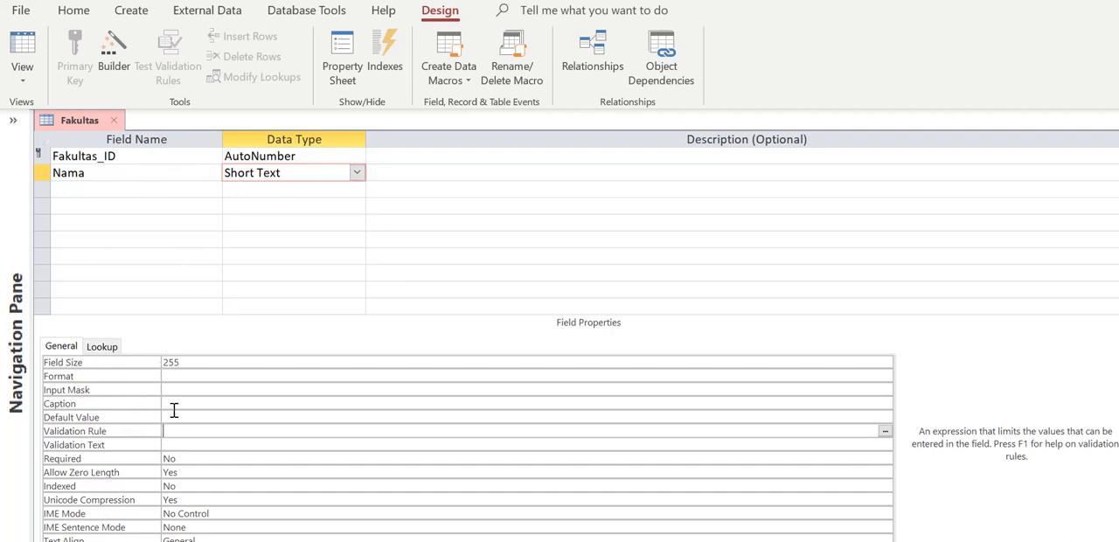
Set the field size of the Nama field to 100
left_click(190, 362)
key("BackSpace")
key("BackSpace")
key("BackSpace")
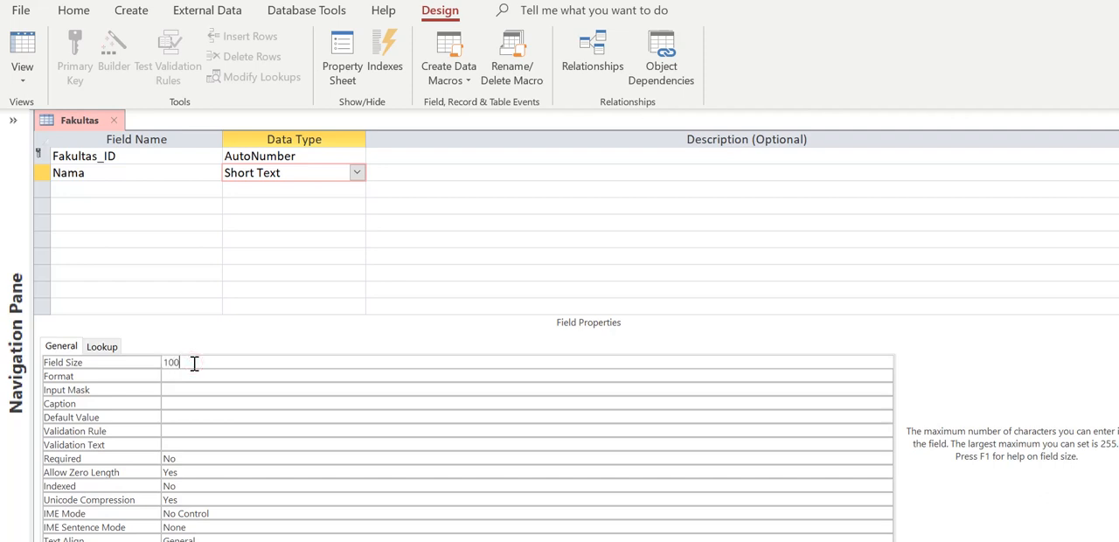
left_click(206, 384)
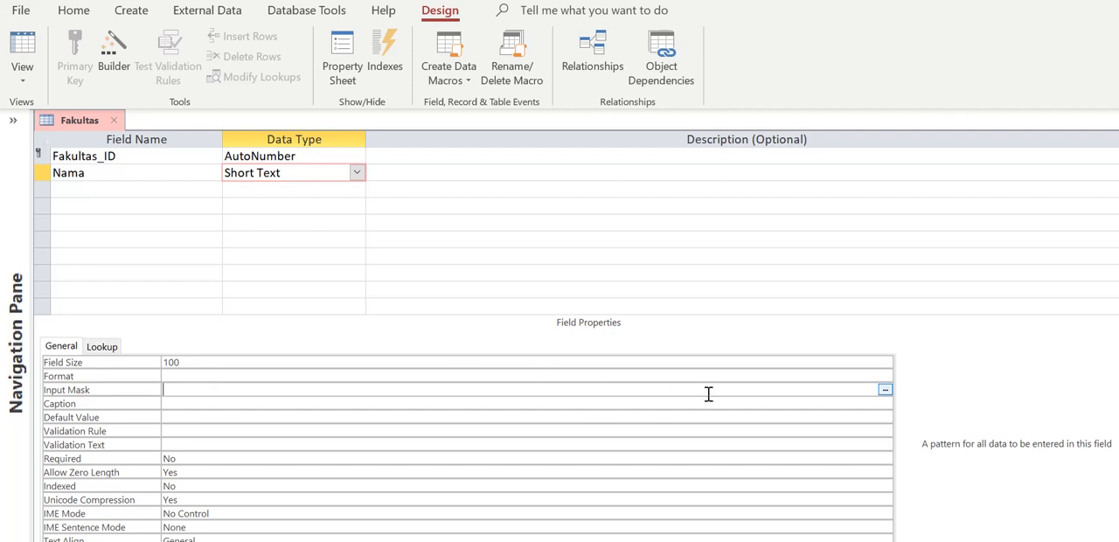
left_click(802, 376)
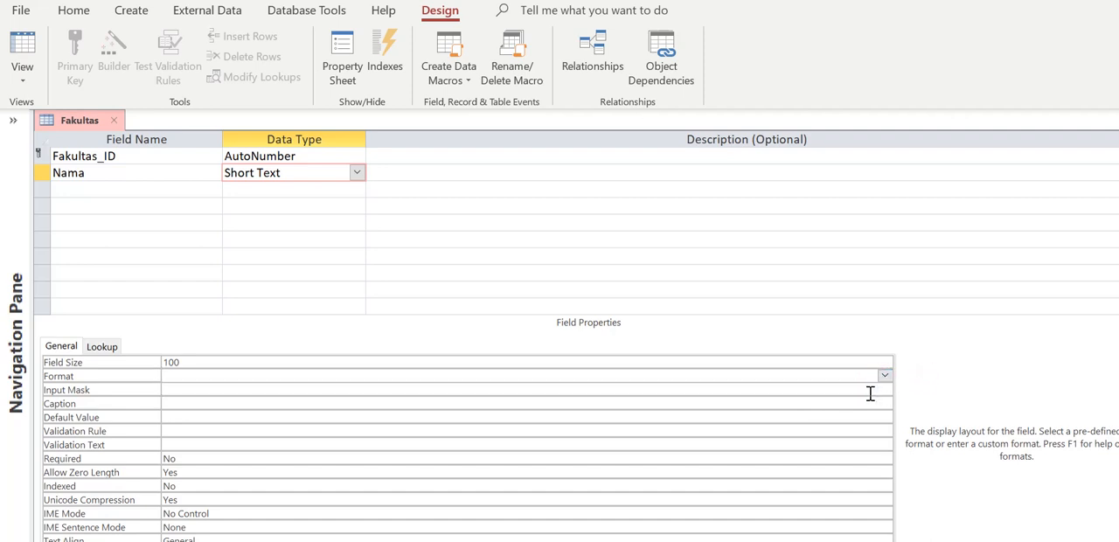
left_click(856, 388)
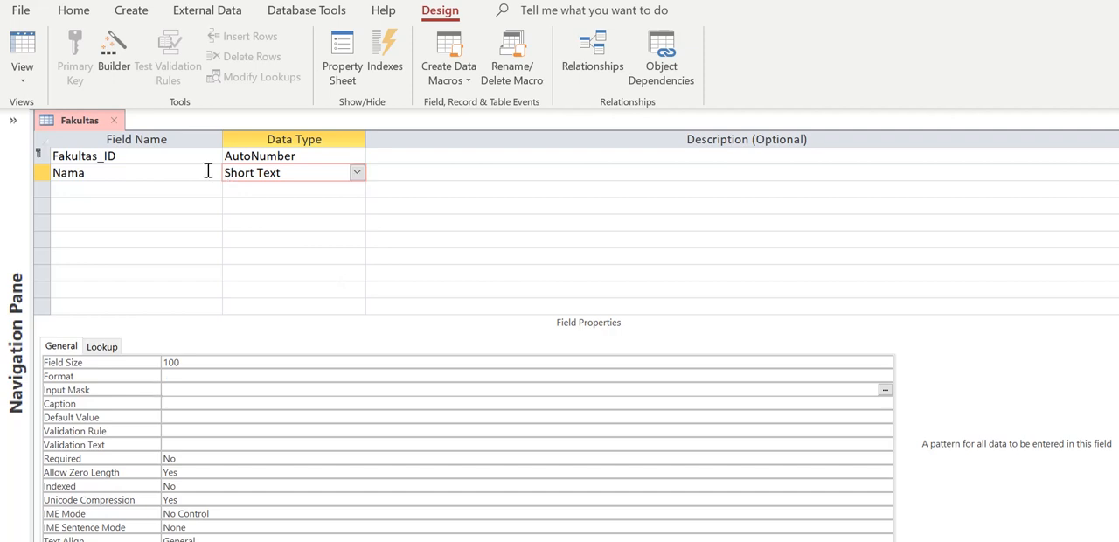
Switch the Fakultas table to Datasheet View, saving its design changes
left_click(24, 81)
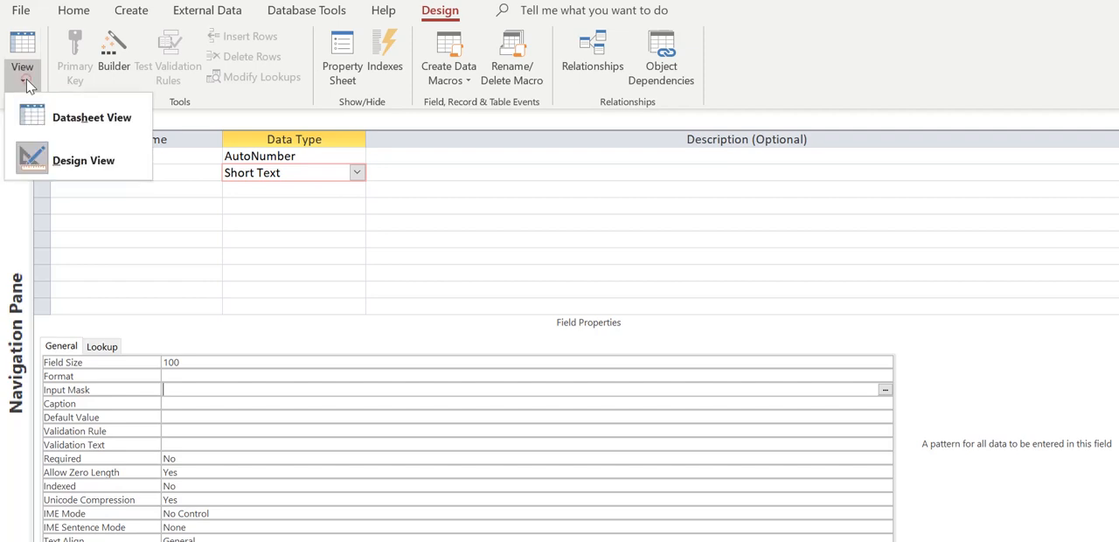
left_click(61, 118)
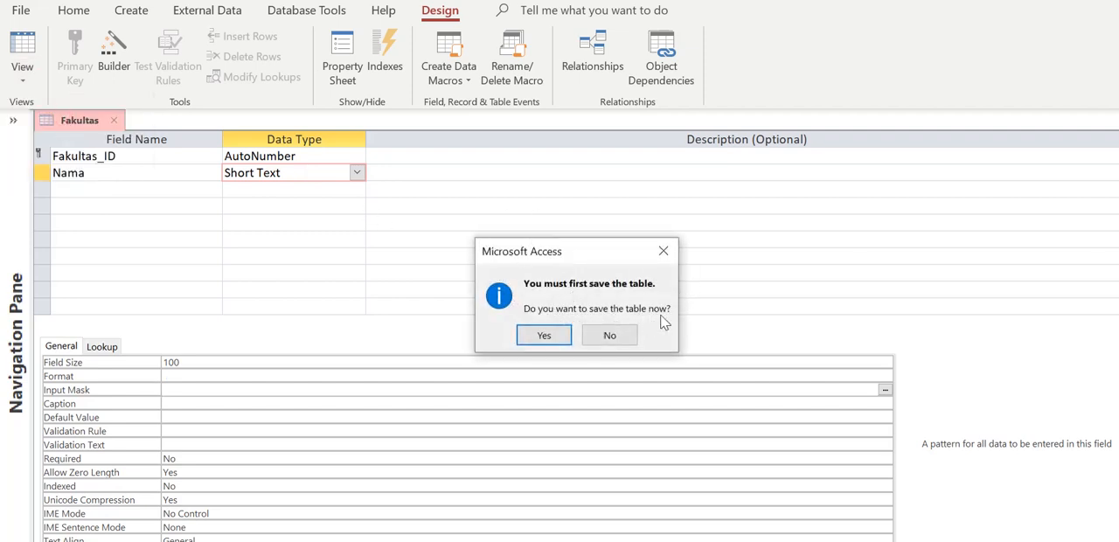
left_click(543, 337)
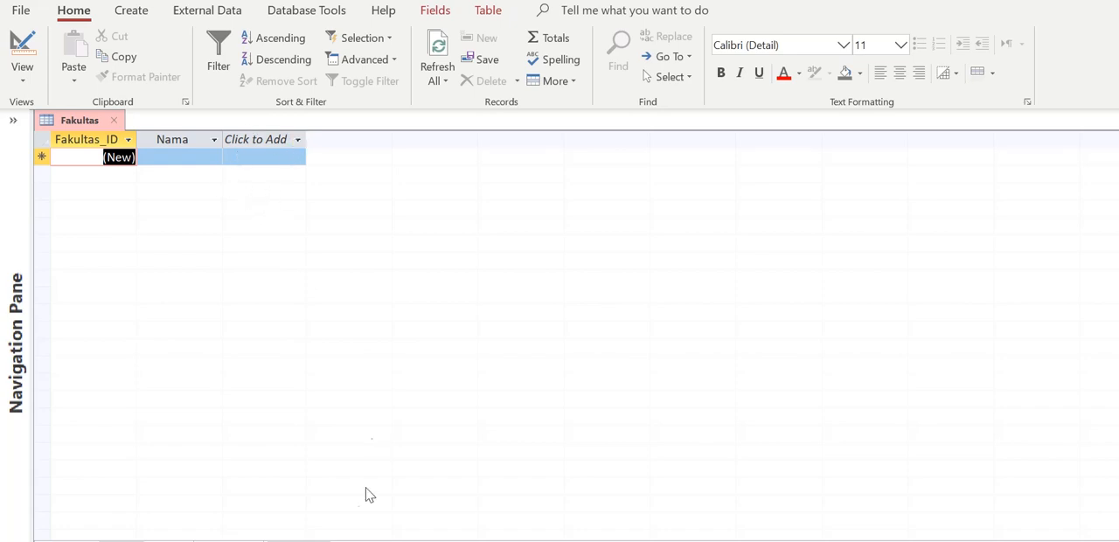
mouse_move(523, 540)
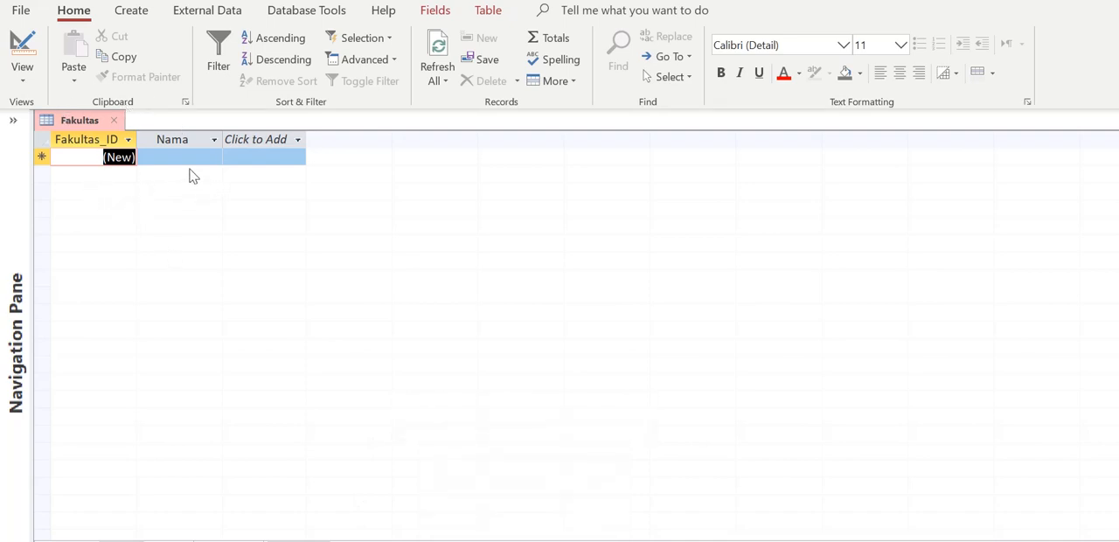
Expand the list of database objects and create a new blank table alongside Fakultas
left_click(13, 127)
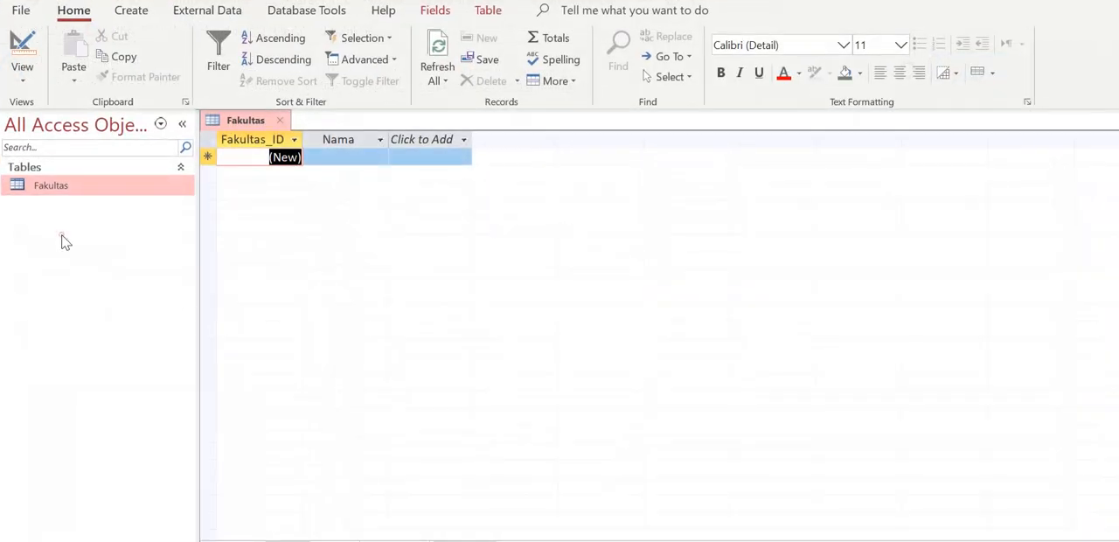
right_click(63, 236)
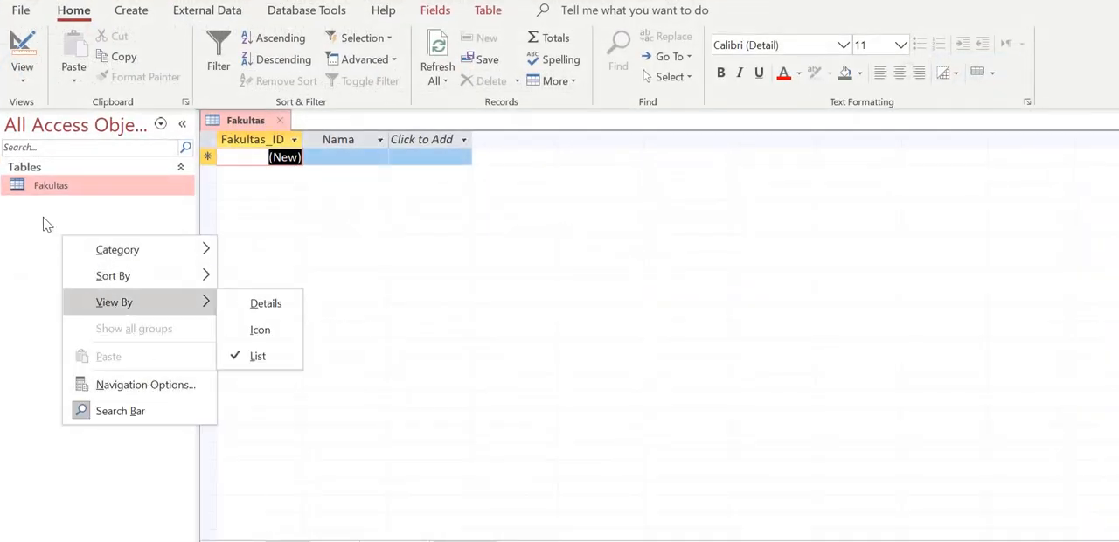
left_click(43, 219)
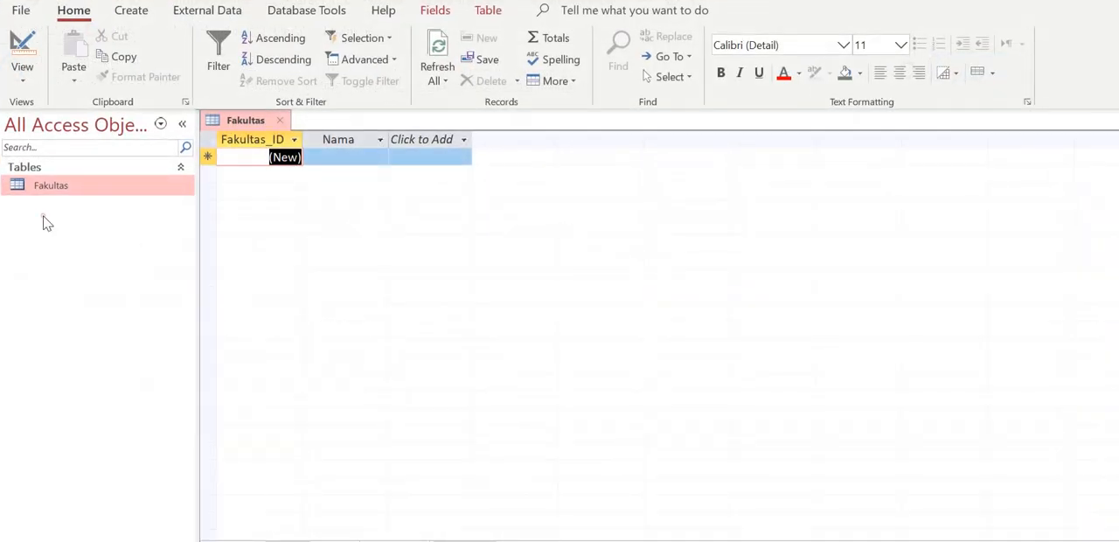
left_click(142, 13)
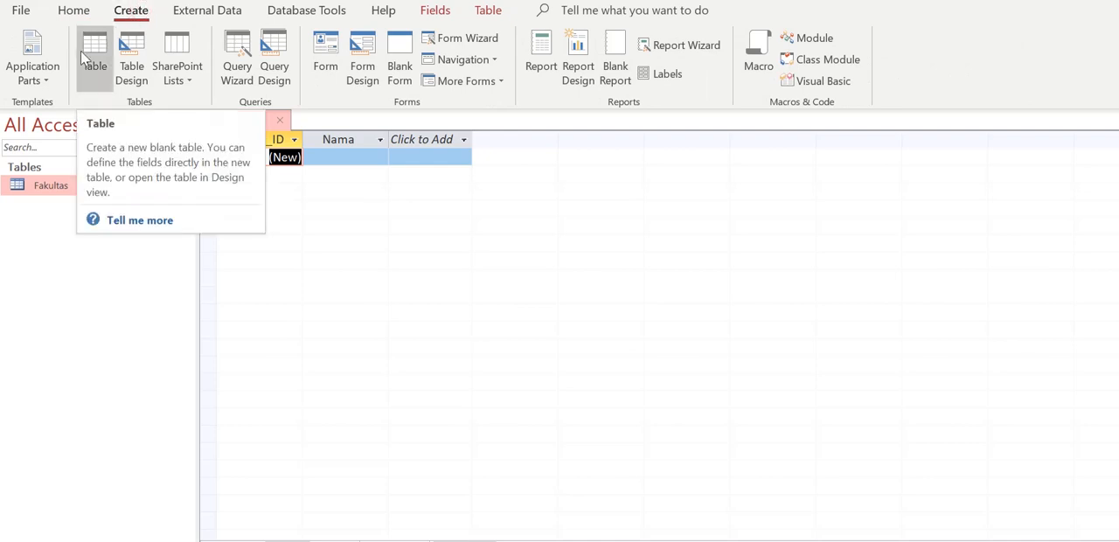
left_click(83, 58)
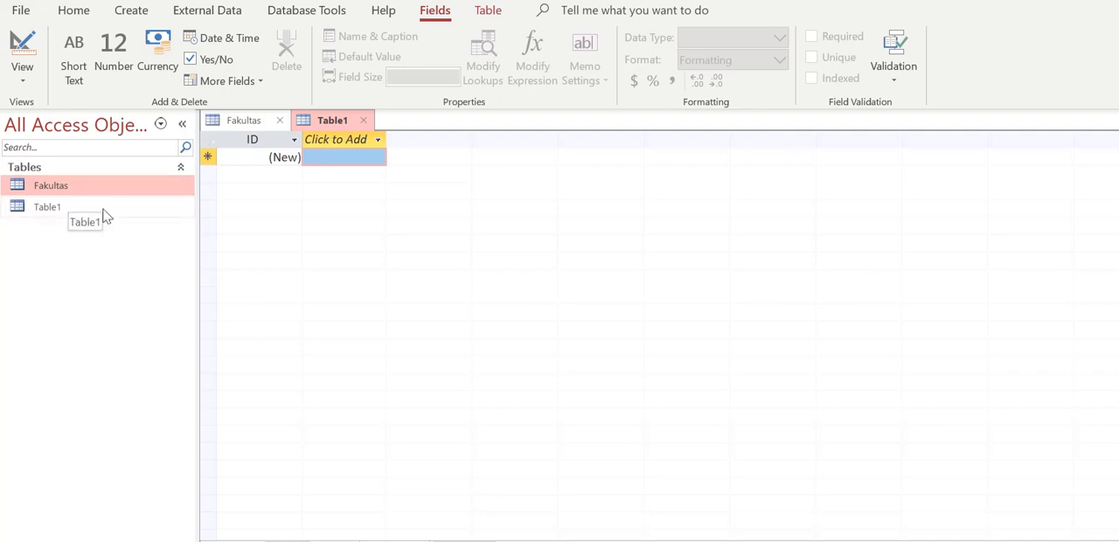
Save the new table as Mahasiswa and open it in Design View
left_click(103, 214)
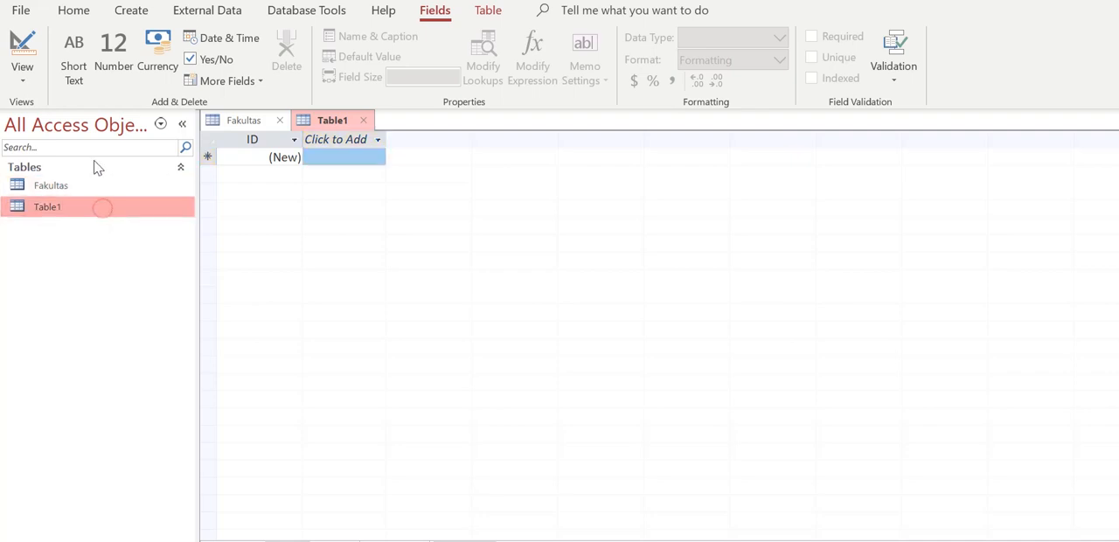
left_click(24, 54)
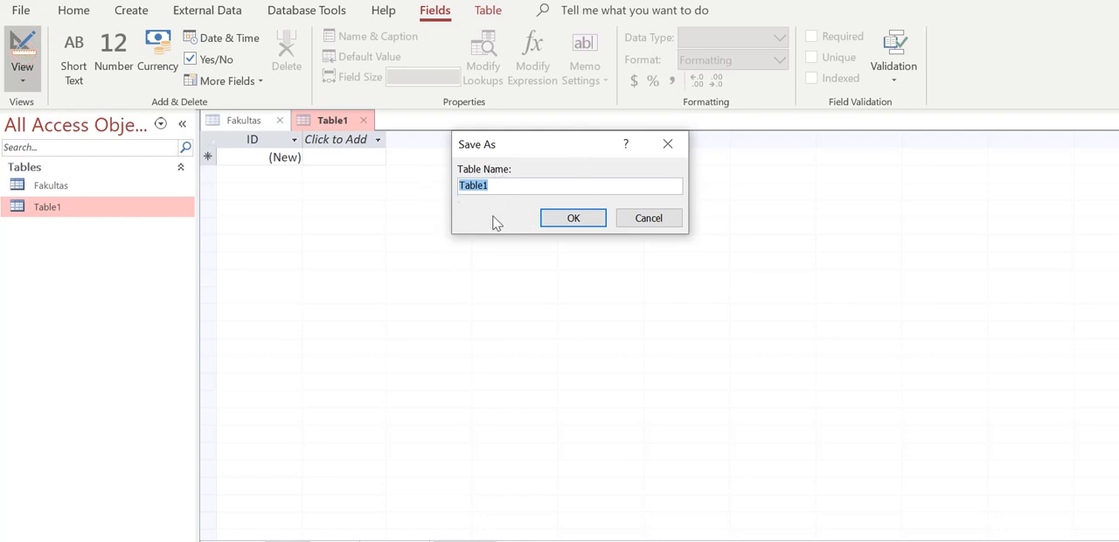
type("Mahasiswa")
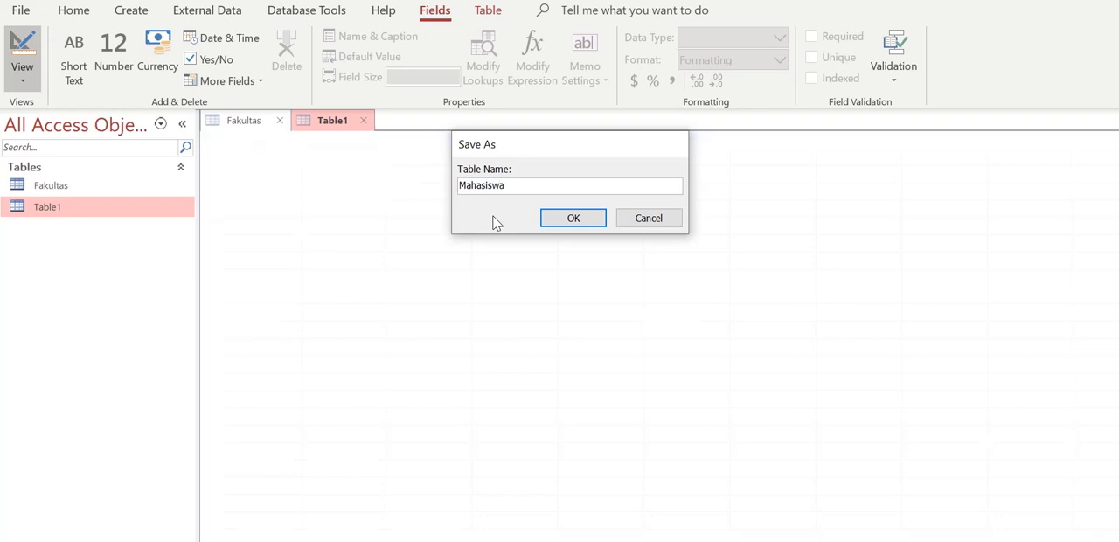
key("Return")
Rename the primary key field Mahasiswa_ID and add a field named NIM to the Mahasiswa table
type("Ma")
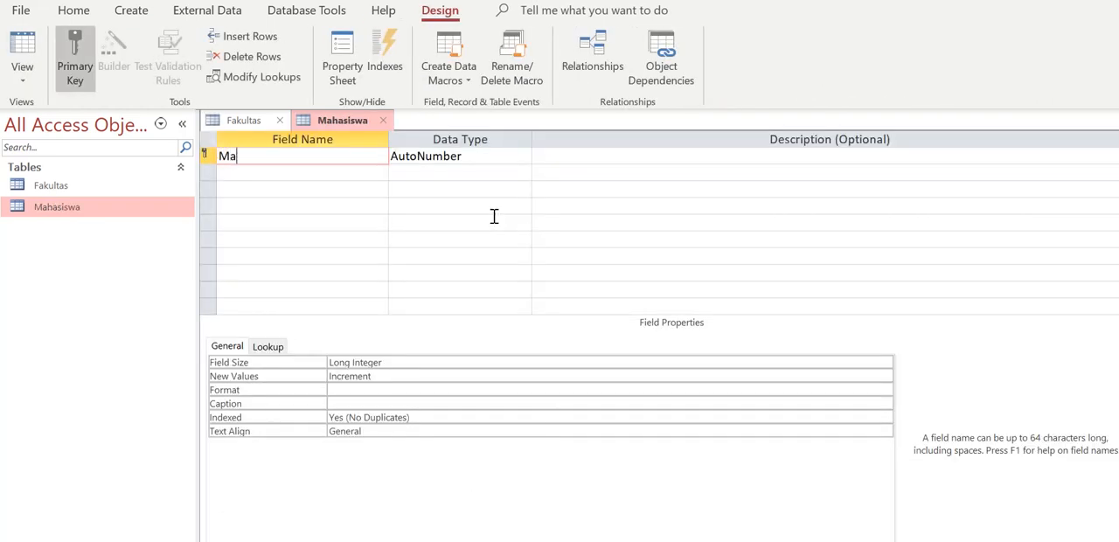
type("hasiswa_ID")
left_click(363, 172)
type("NIM")
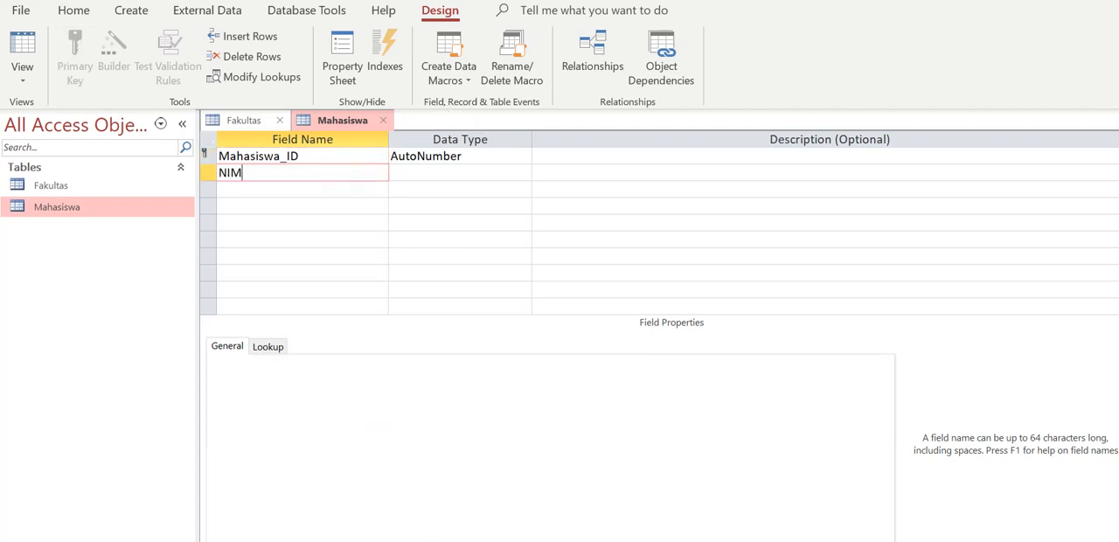
key("Tab")
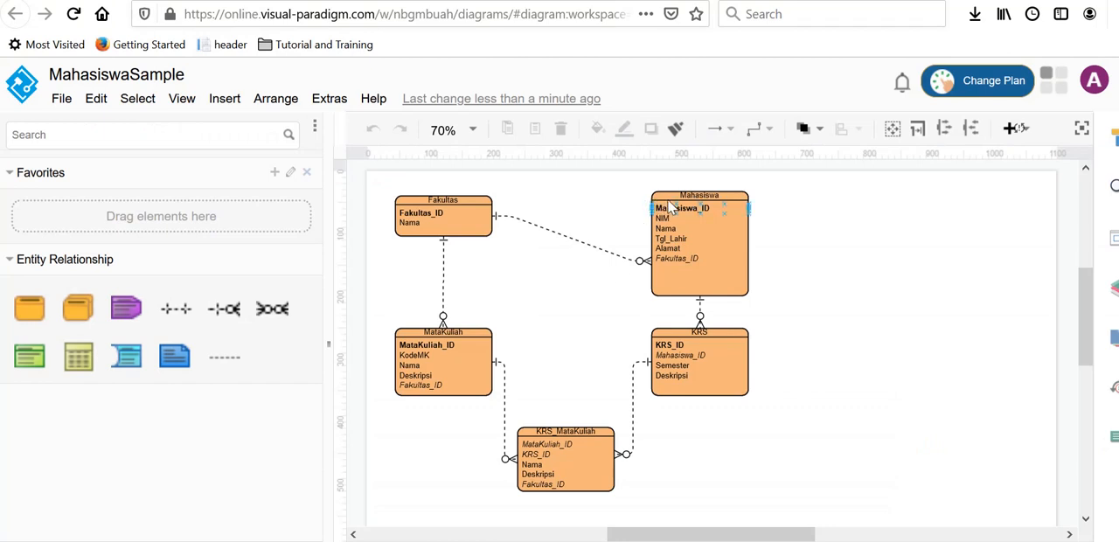
left_click(668, 210)
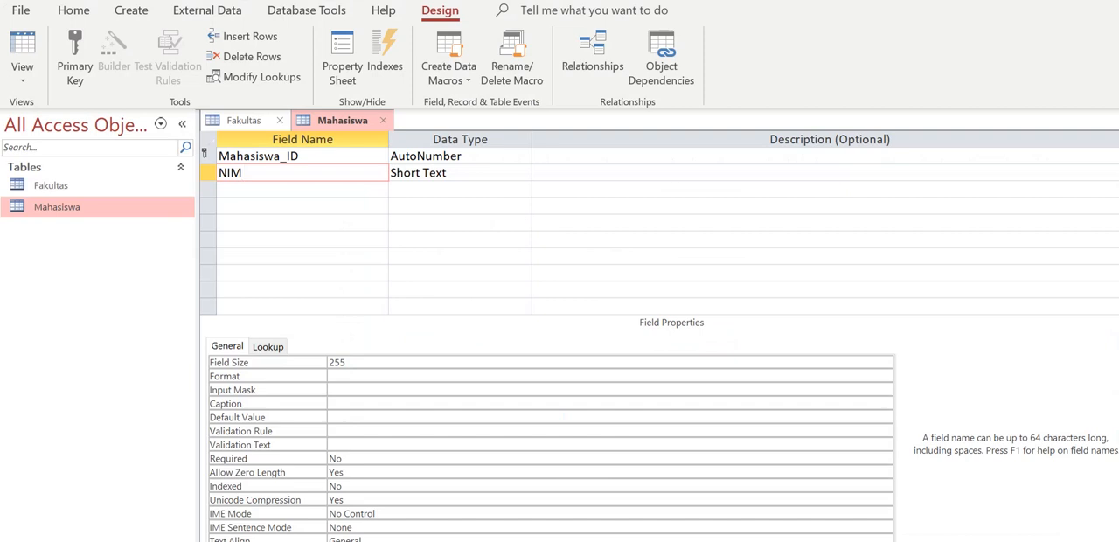
Try the Number data type for the NIM field and return it to Short Text
left_click(478, 175)
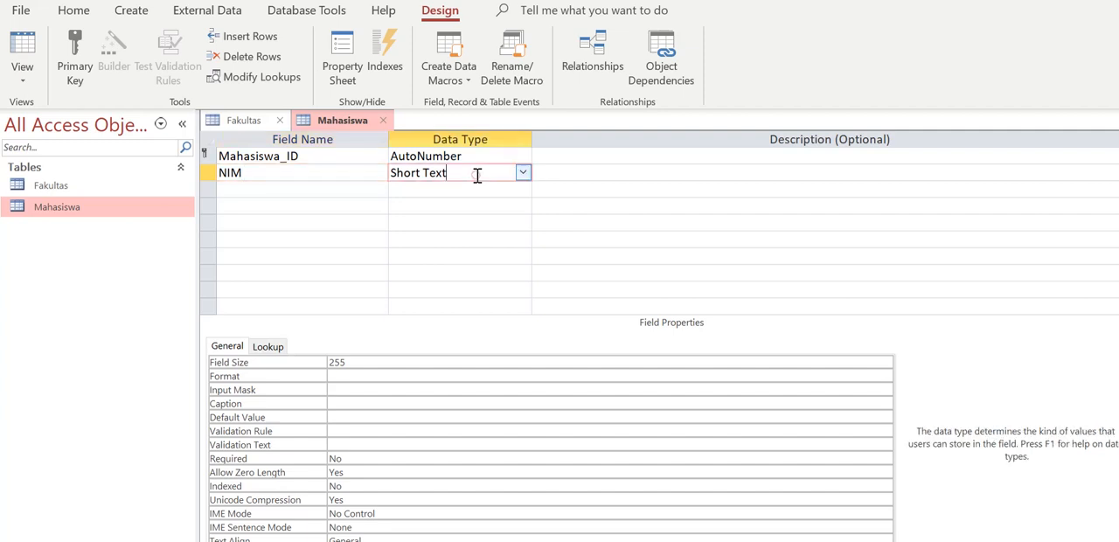
left_click(523, 173)
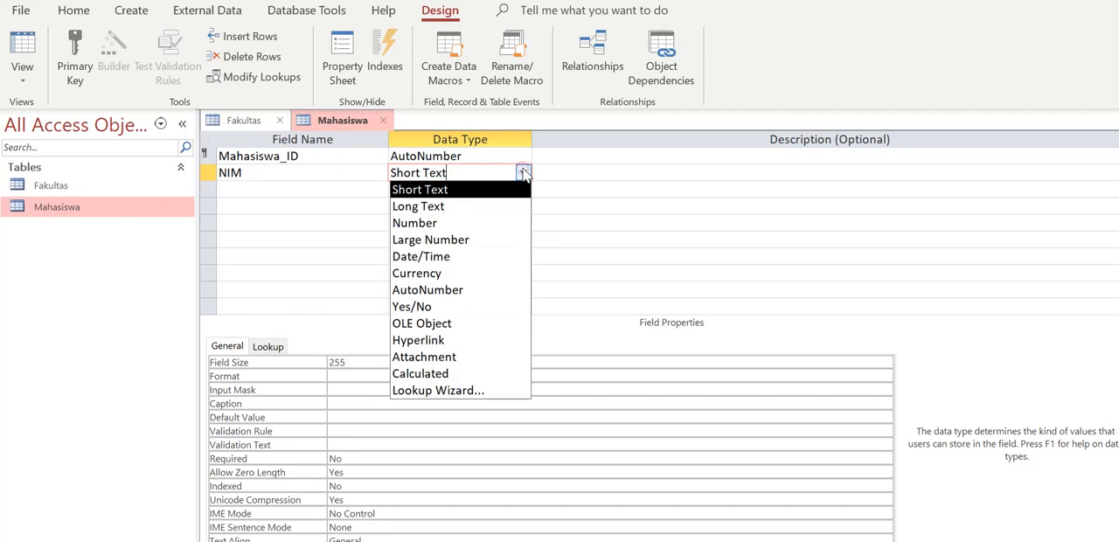
left_click(509, 225)
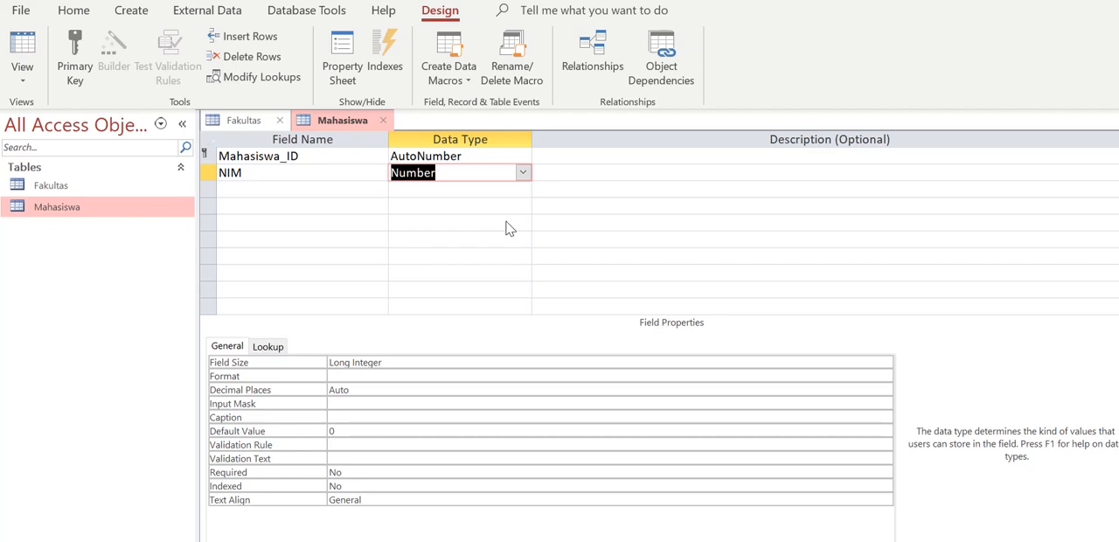
left_click(528, 175)
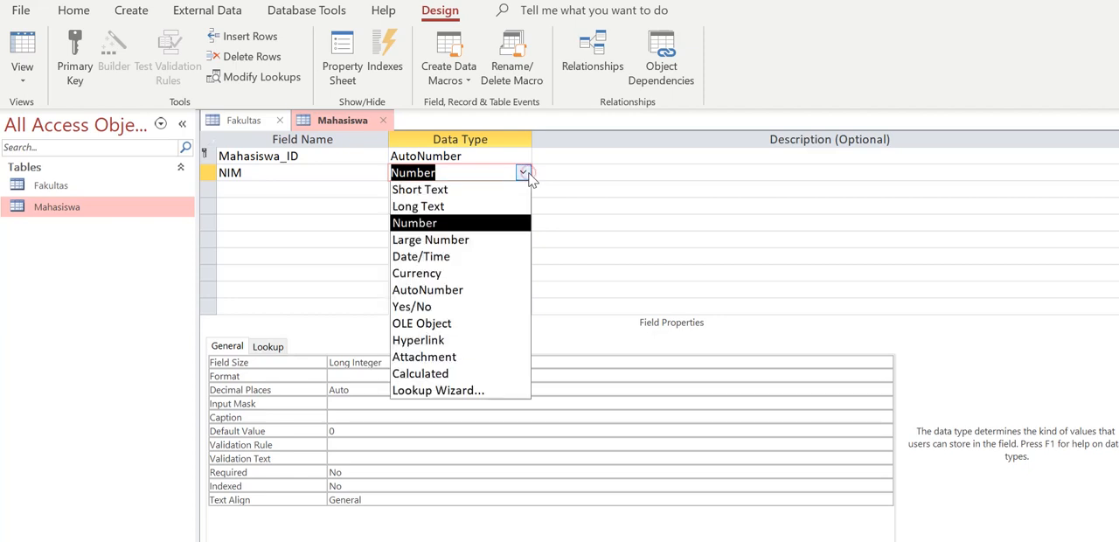
left_click(524, 188)
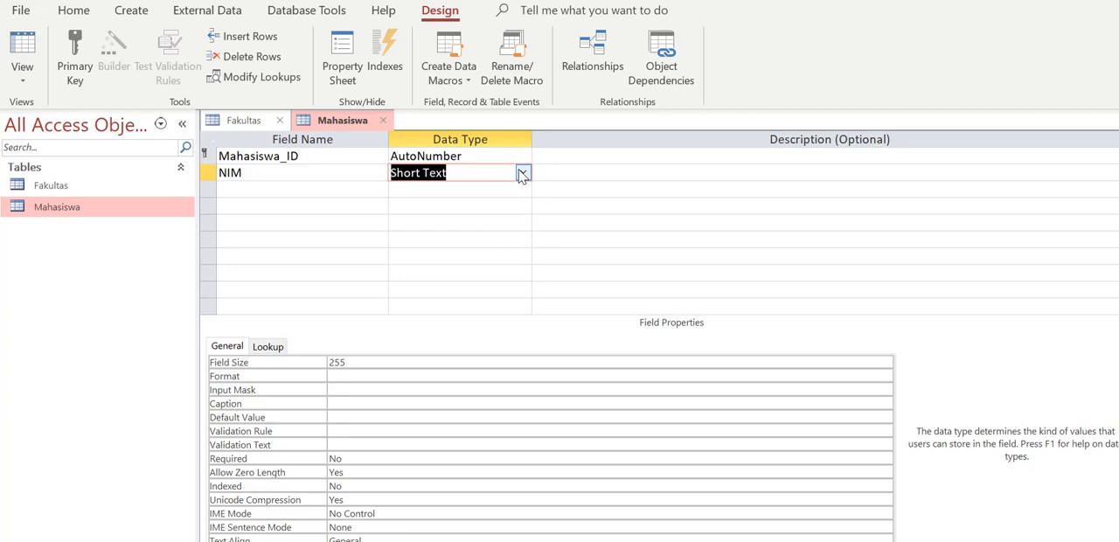
Set the field size of the NIM field to 12
left_click(412, 358)
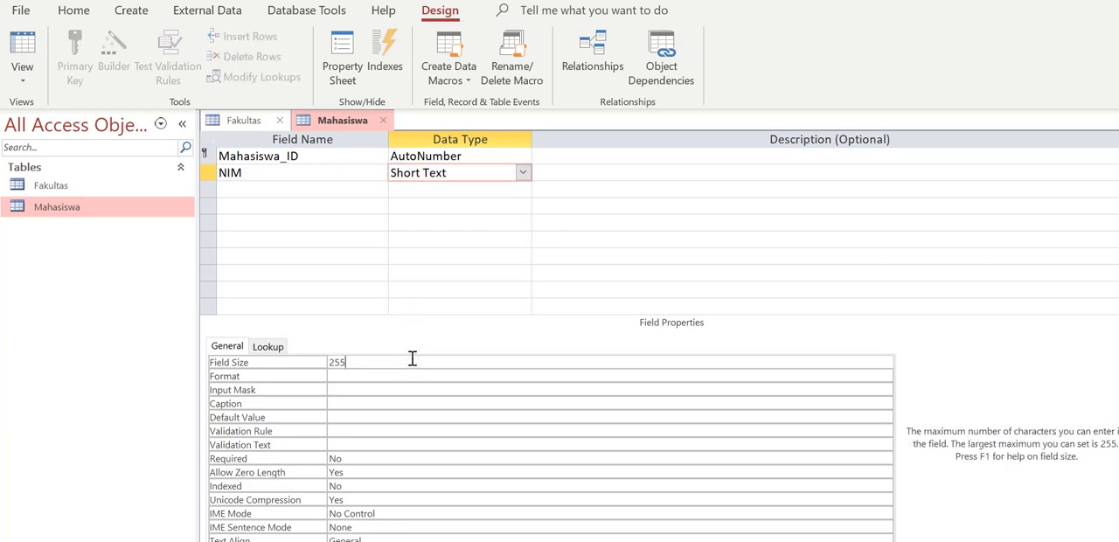
key("BackSpace")
key("BackSpace")
key("BackSpace")
type("12")
Check which predefined formats are available for the NIM field
left_click(401, 388)
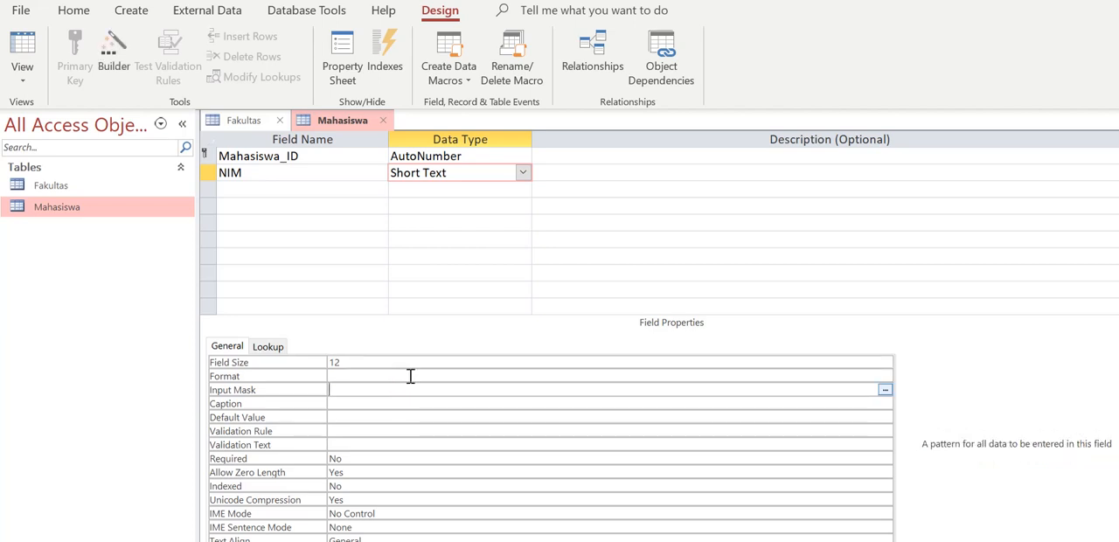
left_click(409, 375)
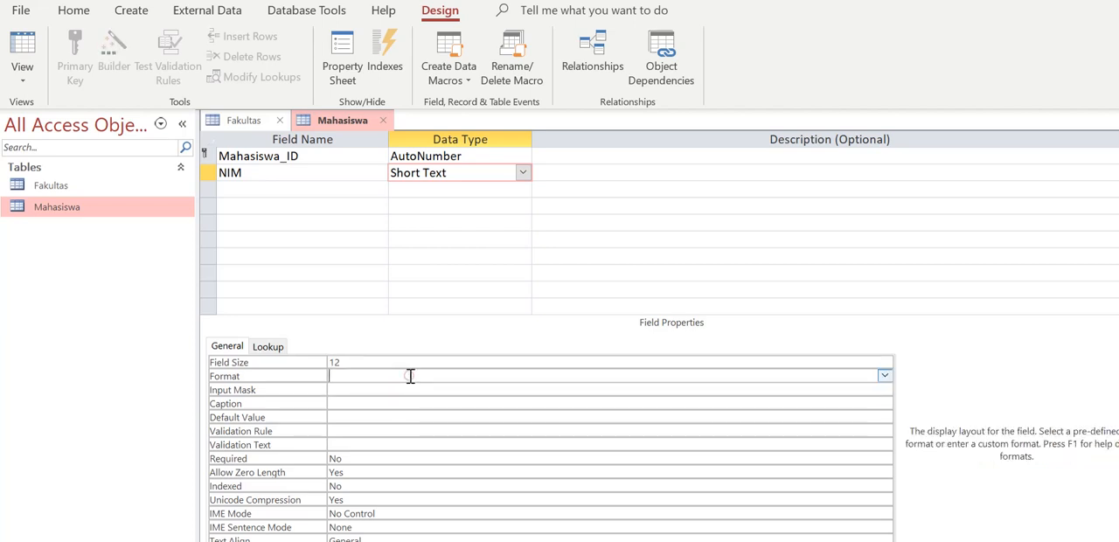
left_click(886, 377)
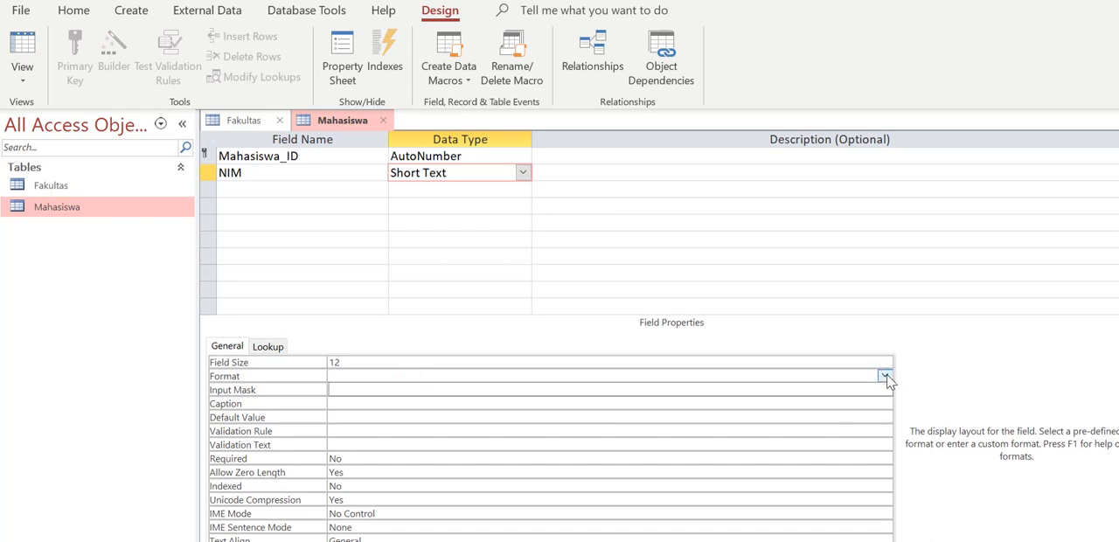
left_click(853, 388)
Start the Input Mask Wizard for the NIM field, saving the table, and review the predefined masks
left_click(290, 389)
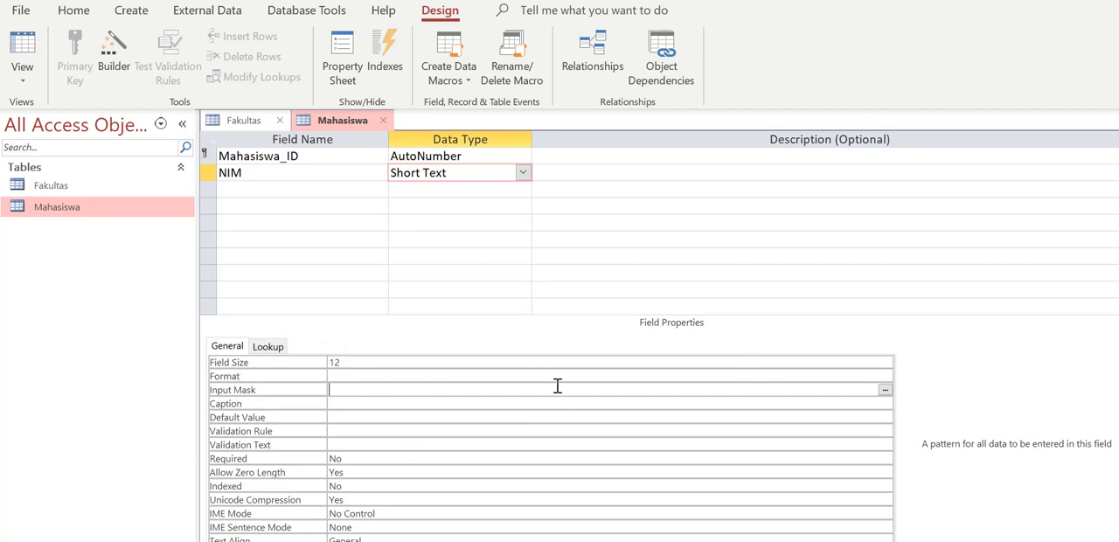
left_click(885, 393)
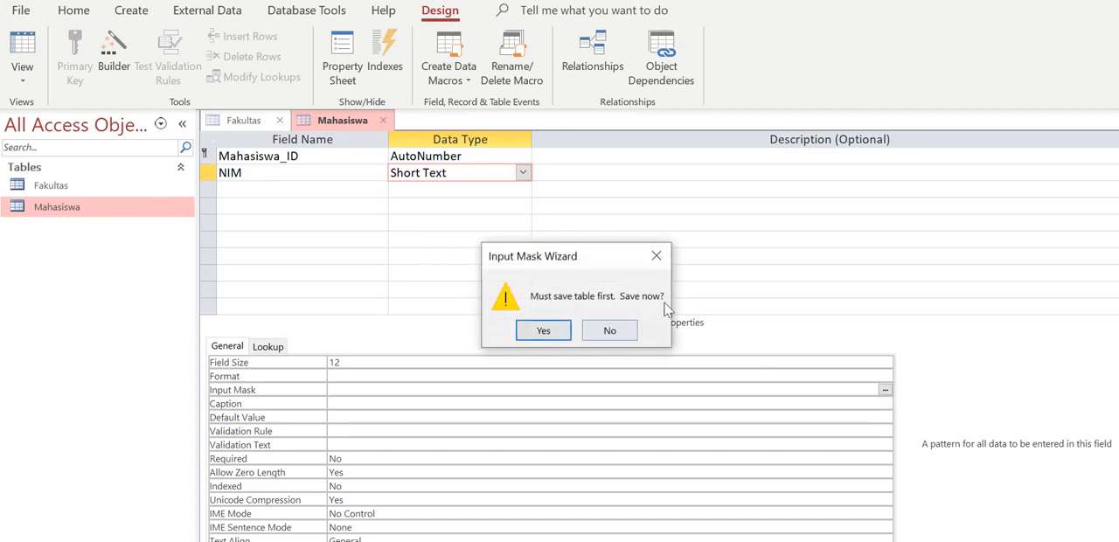
left_click(551, 332)
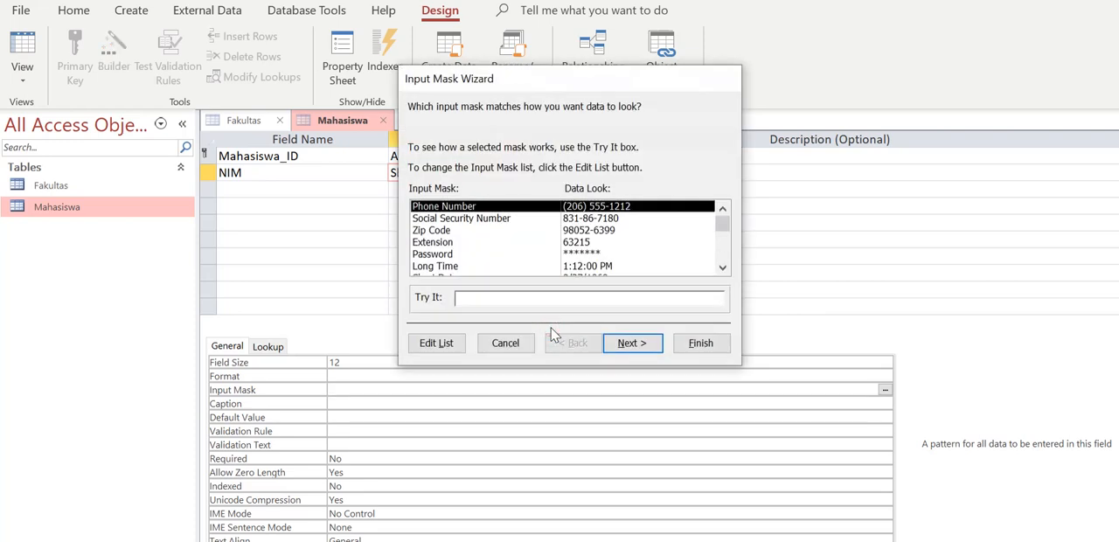
left_click(722, 268)
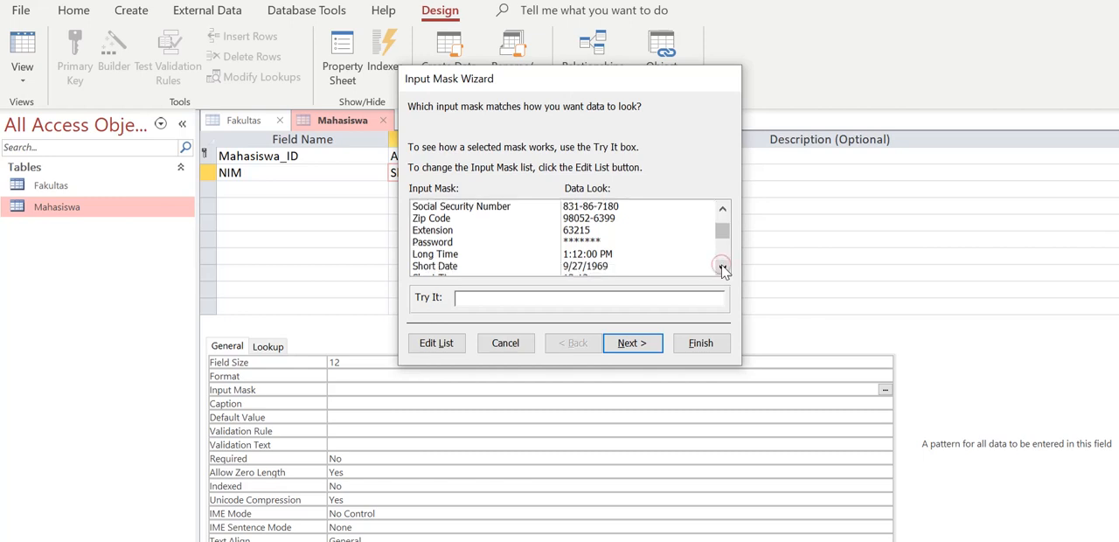
left_click(722, 267)
left_click(722, 267)
left_click(722, 268)
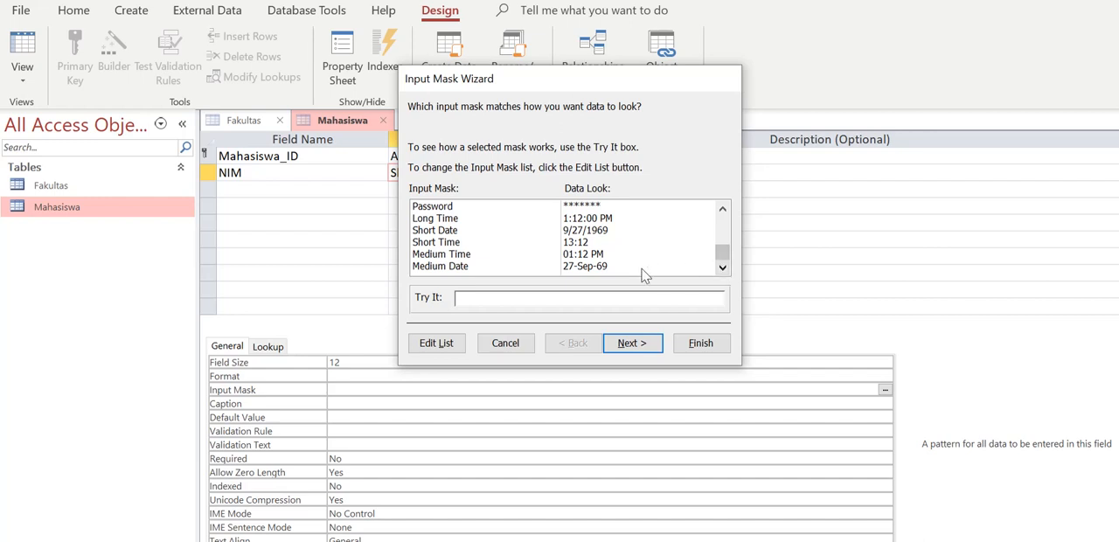
Open the wizard's mask list for editing and browse the existing masks from Phone Number to Extension
left_click(446, 343)
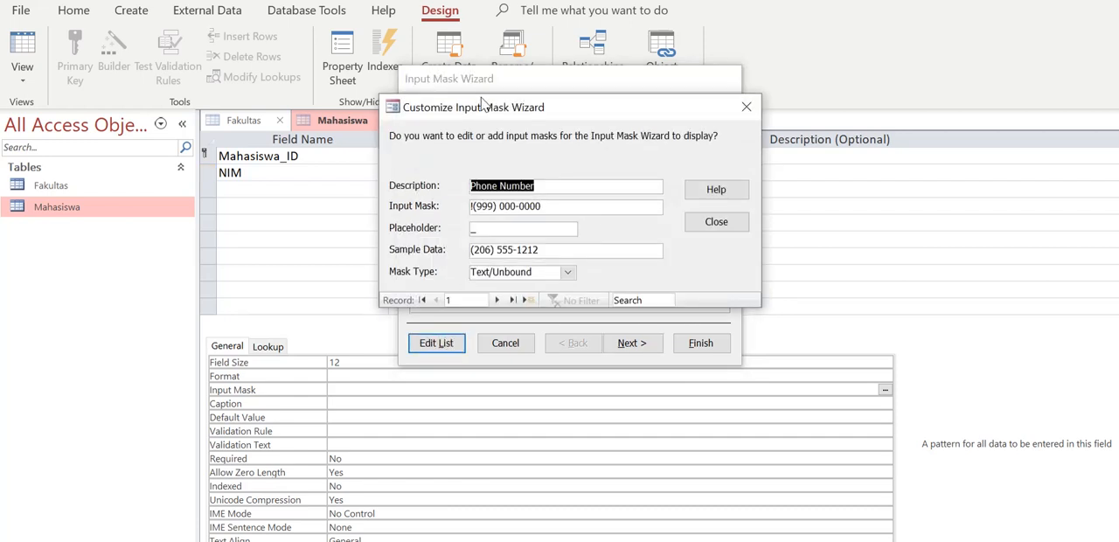
left_click_drag(486, 105, 422, 74)
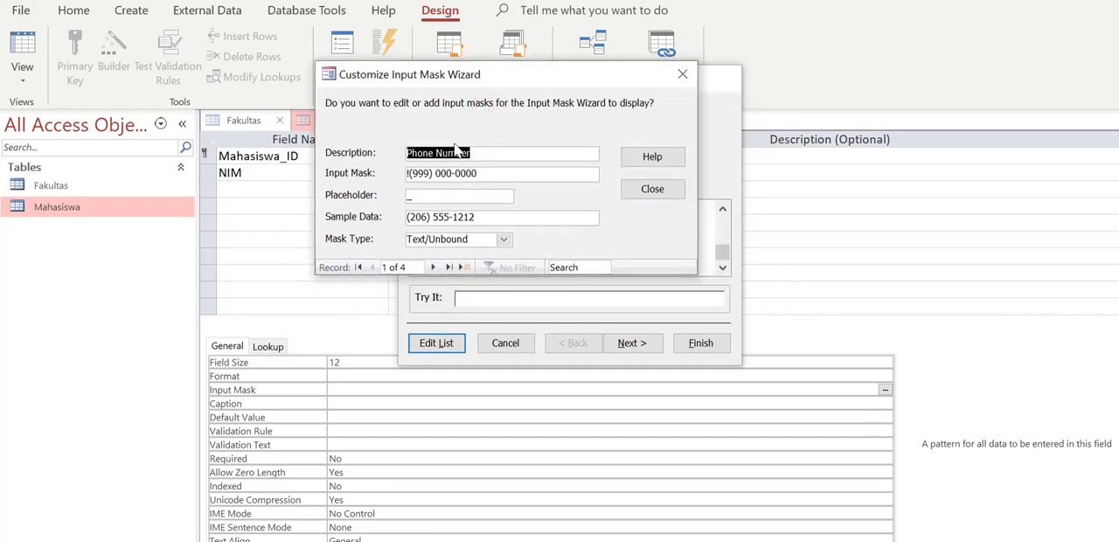
left_click(434, 267)
left_click(434, 266)
left_click(434, 267)
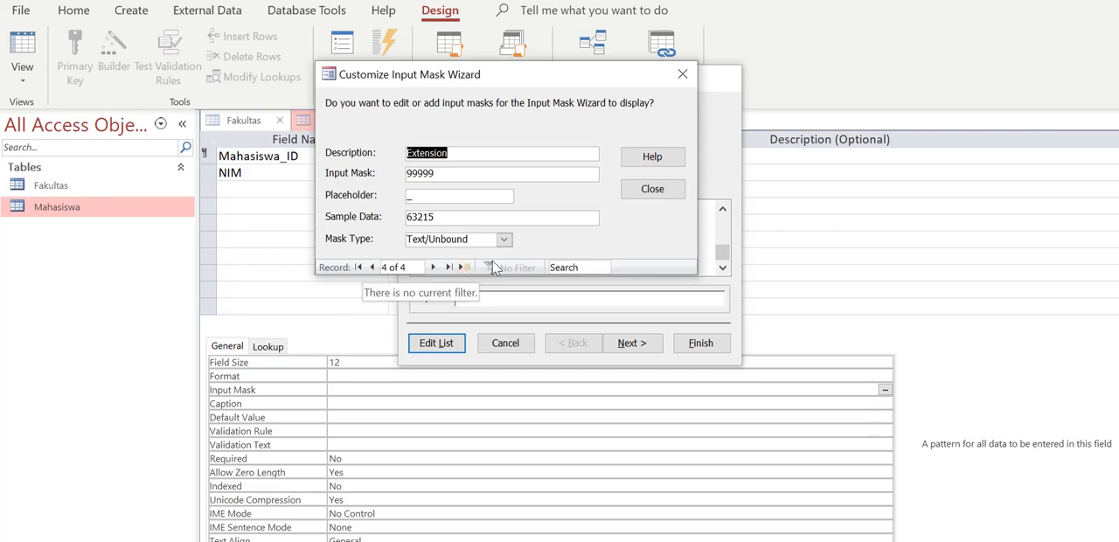
left_click(436, 267)
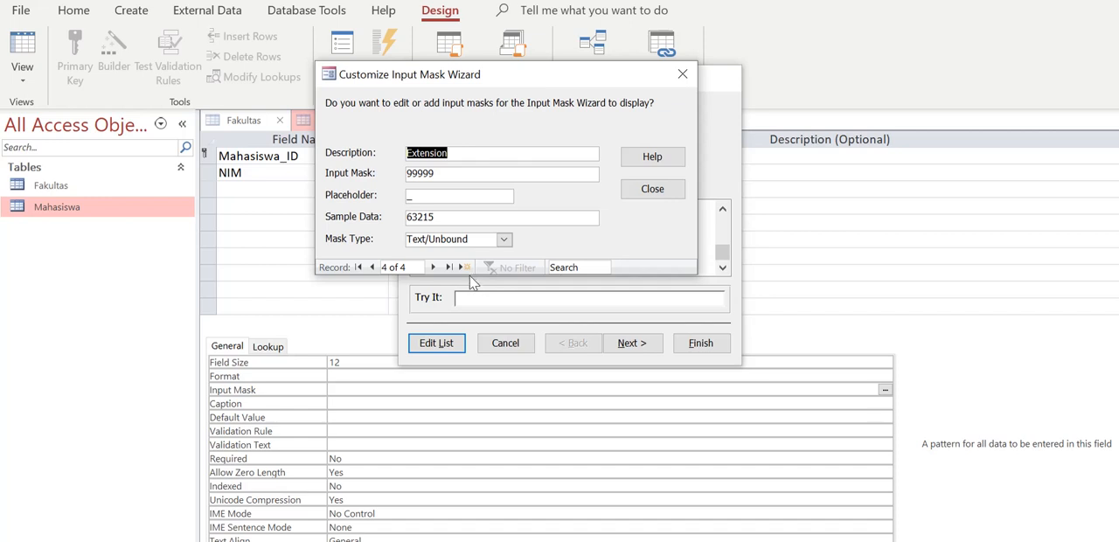
left_click(464, 266)
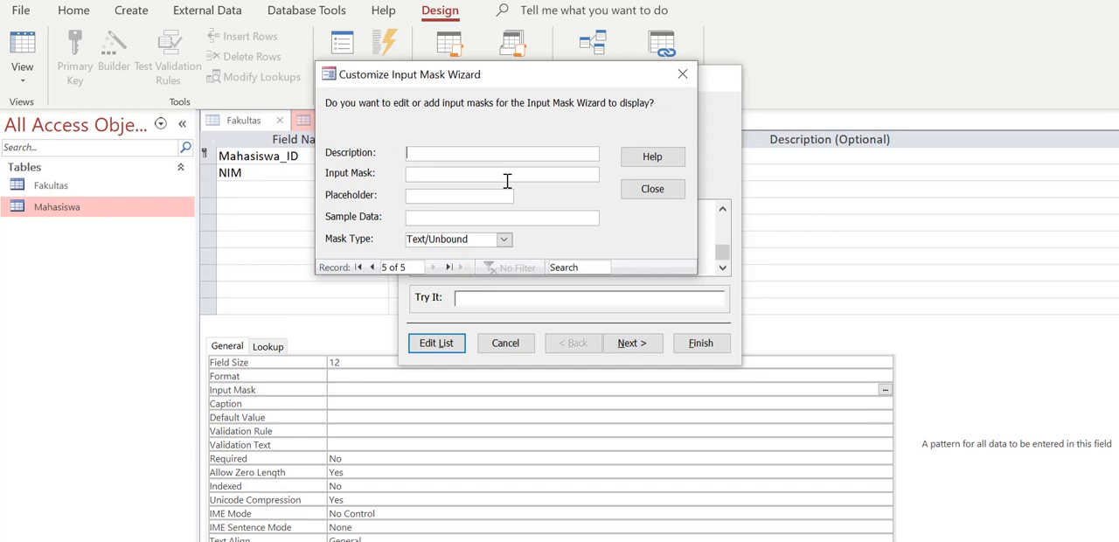
type("NIM")
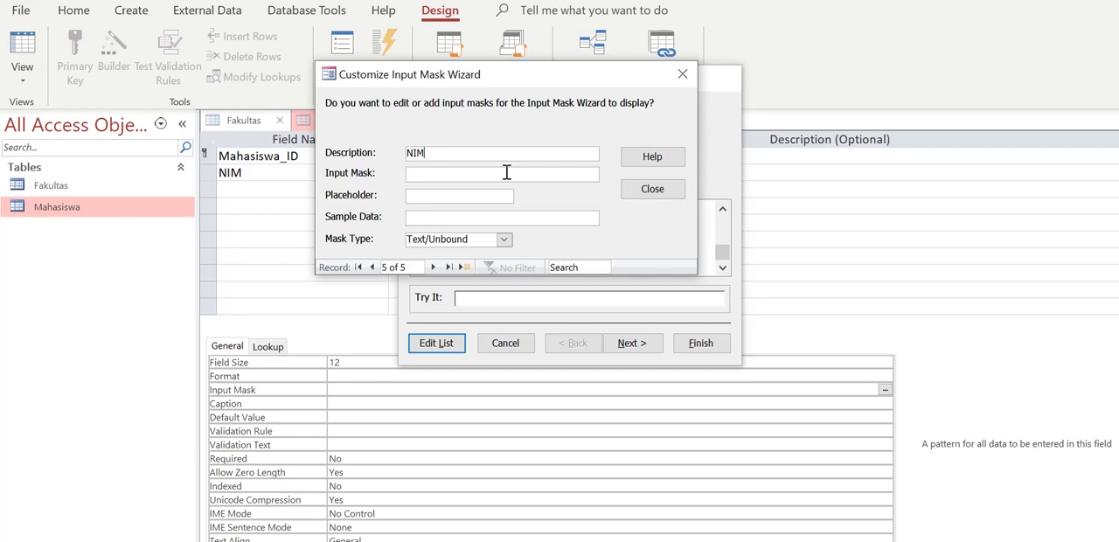
left_click_drag(488, 83, 549, 231)
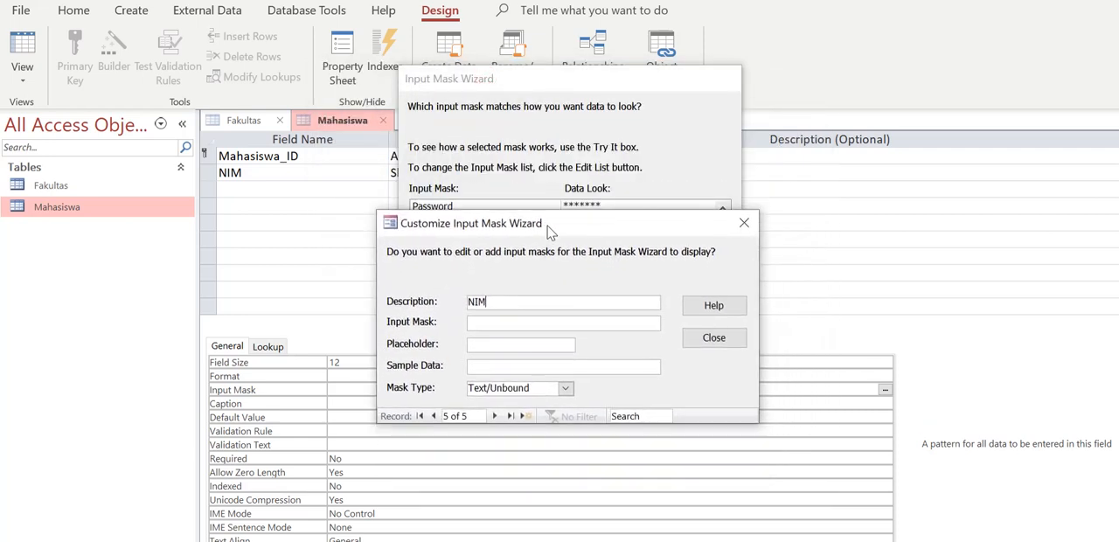
left_click(523, 323)
key("BackSpace")
key("BackSpace")
key("BackSpace")
key("BackSpace")
key("BackSpace")
key("BackSpace")
key("BackSpace")
key("BackSpace")
key("BackSpace")
key("BackSpace")
key("BackSpace")
key("BackSpace")
key("BackSpace")
key("BackSpace")
key("BackSpace")
key("BackSpace")
type("999999999999")
left_click(486, 344)
type("_")
Enter a 12-digit sample student number as the NIM mask's sample data and close the mask customization
left_click(543, 367)
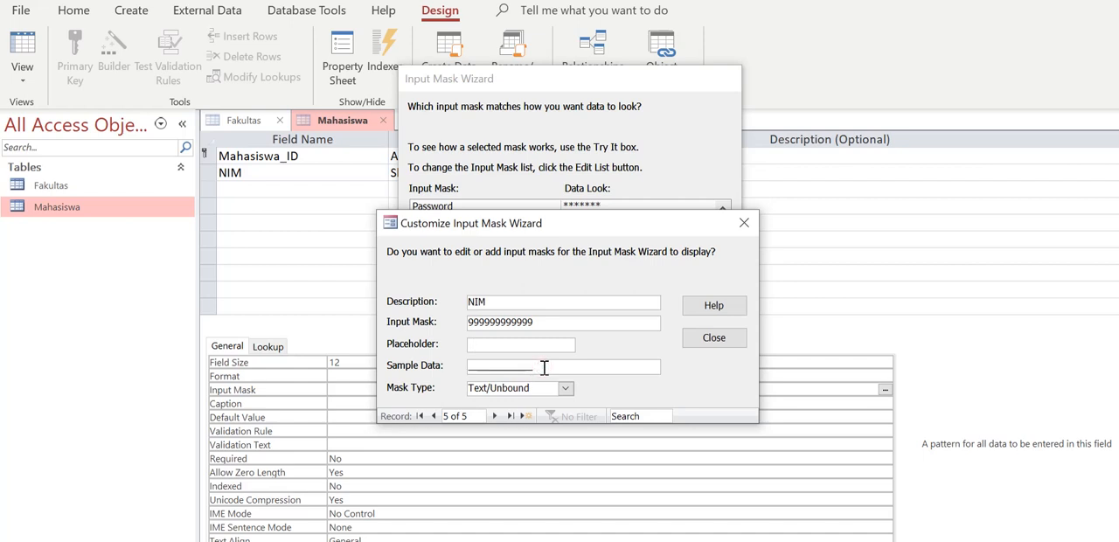
key("BackSpace")
key("BackSpace")
key("BackSpace")
key("BackSpace")
key("BackSpace")
key("BackSpace")
key("BackSpace")
key("BackSpace")
key("BackSpace")
key("BackSpace")
key("BackSpace")
key("BackSpace")
type("123782819102")
key("BackSpace")
key("BackSpace")
key("BackSpace")
key("BackSpace")
key("BackSpace")
key("BackSpace")
key("BackSpace")
key("BackSpace")
key("BackSpace")
key("BackSpace")
key("BackSpace")
key("BackSpace")
type("021")
key("BackSpace")
key("BackSpace")
key("BackSpace")
type("023561527889")
left_click(713, 338)
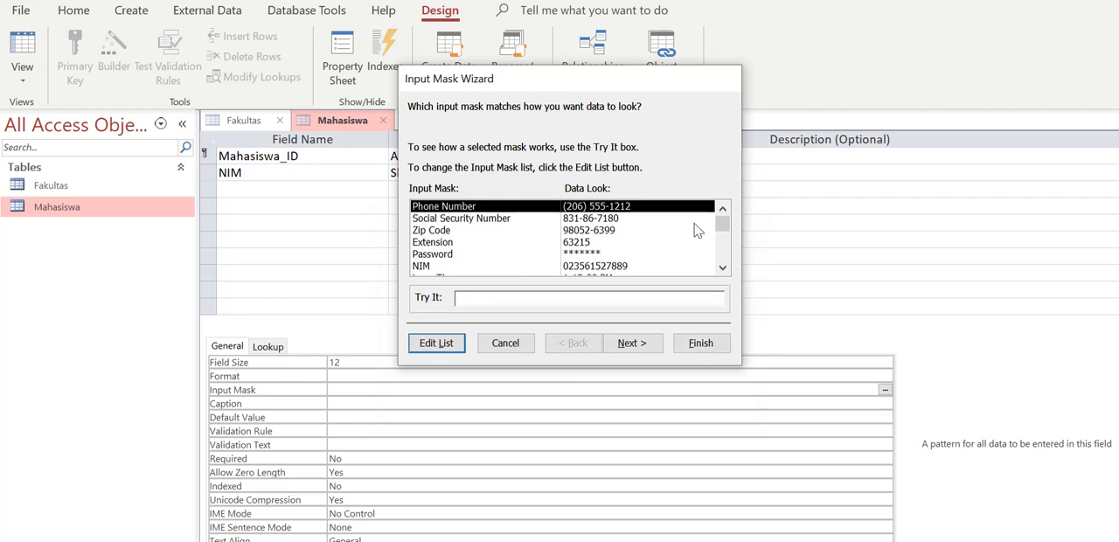
Apply the custom NIM input mask to the NIM field and finish the Input Mask Wizard
left_click_drag(722, 223, 711, 252)
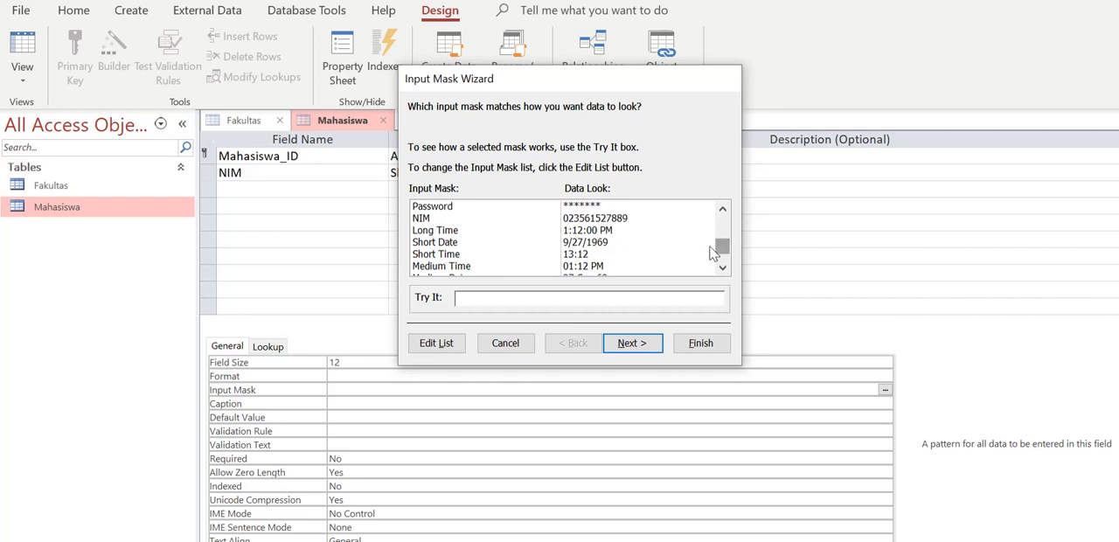
left_click(443, 220)
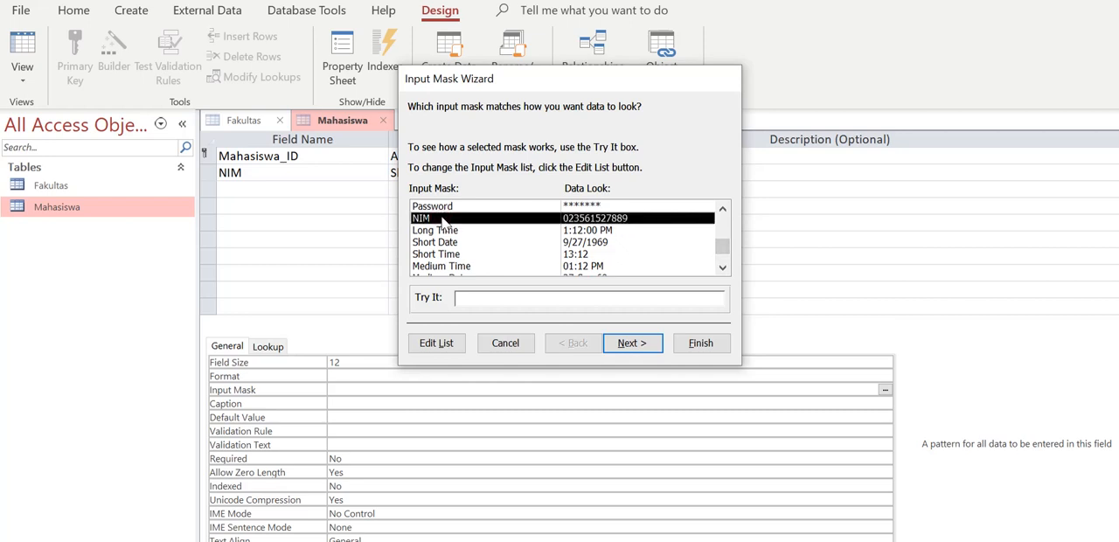
double_click(443, 221)
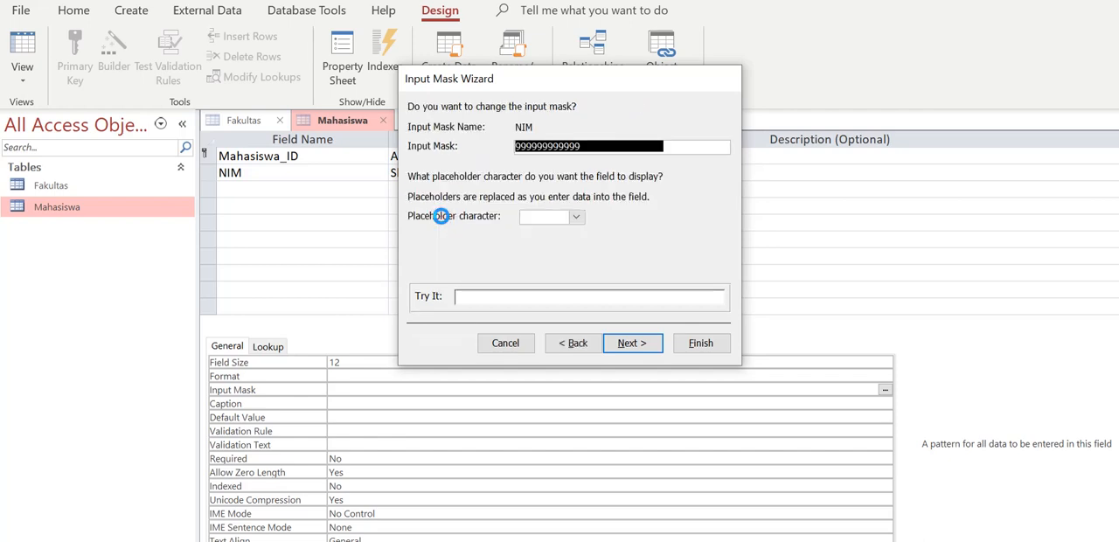
left_click(700, 344)
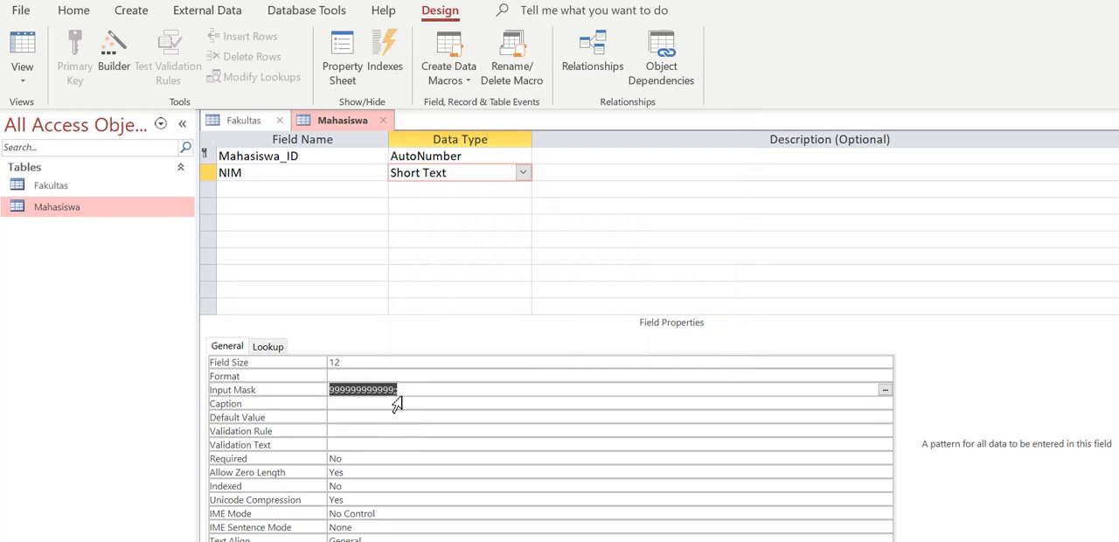
Add a field named Nama below NIM in the Mahasiswa table, keeping the Short Text data type
left_click(319, 187)
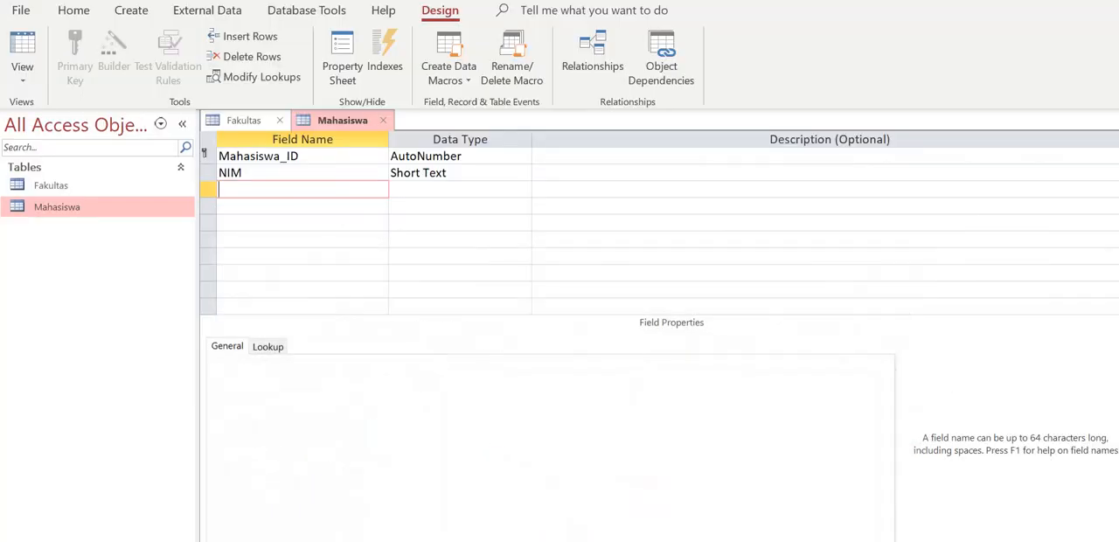
type("Nama")
key("Tab")
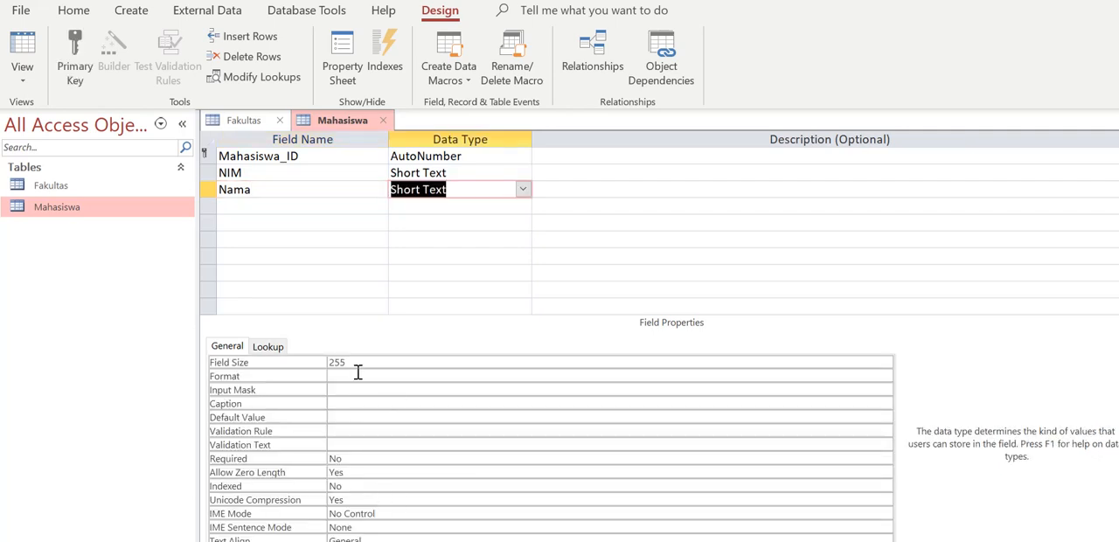
Add a field named Tgl_Lahir below Nama with the Date/Time data type
left_click(319, 202)
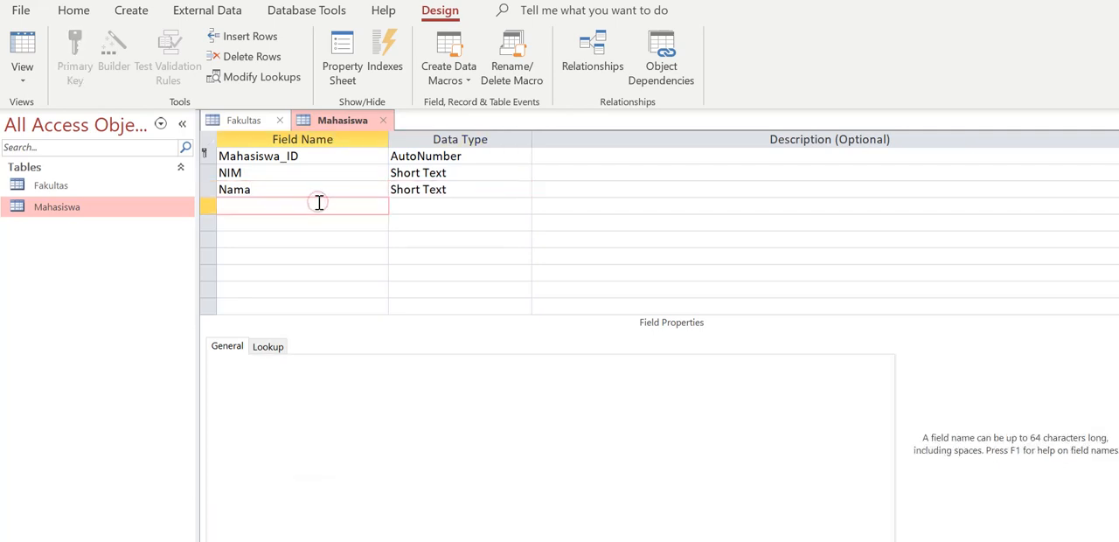
type("Tgl_Lahir")
key("BackSpace")
type("ir")
left_click(514, 206)
left_click(521, 205)
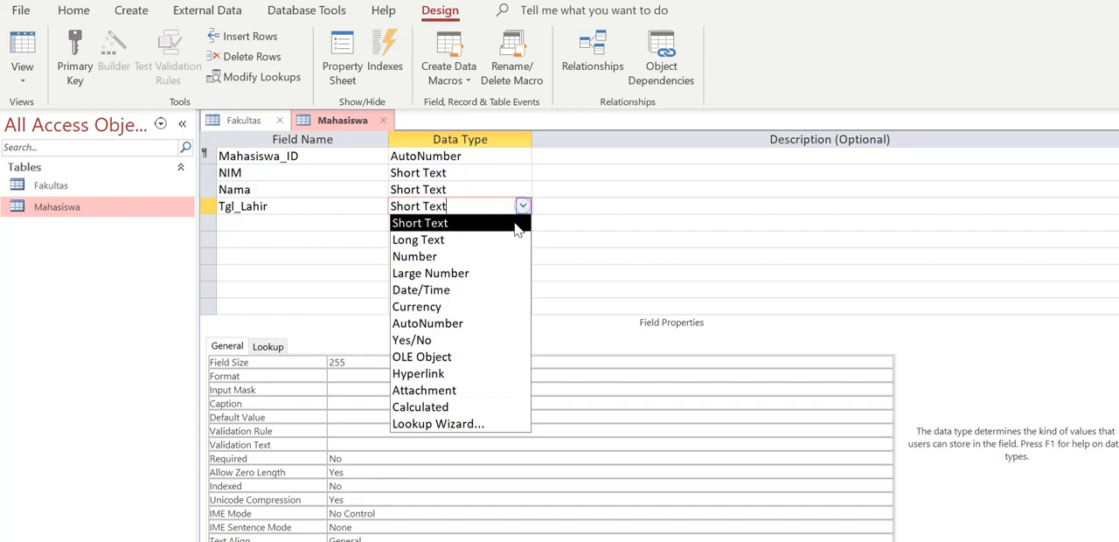
left_click(504, 293)
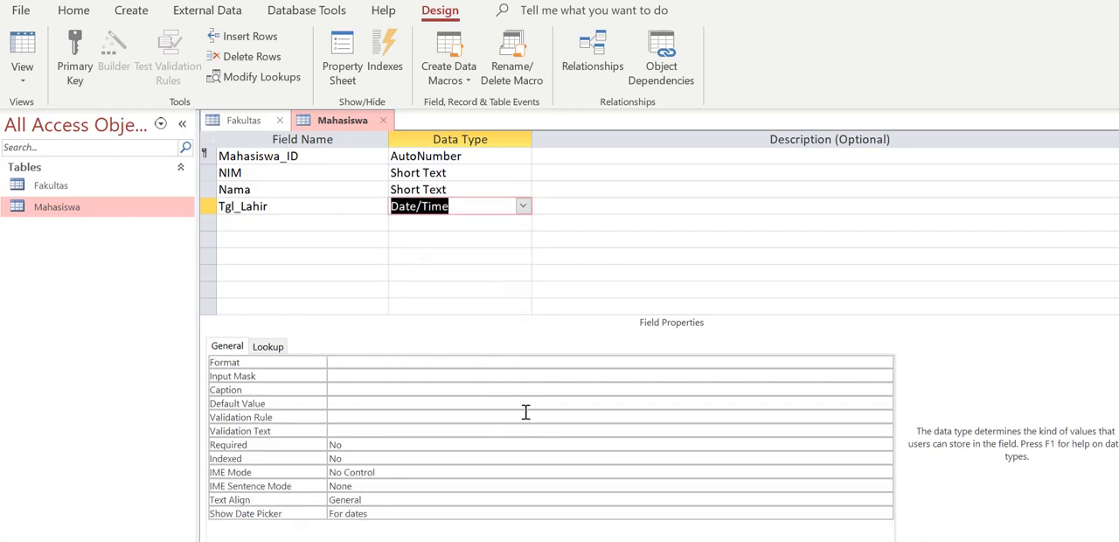
Apply the Medium Date input mask to the Tgl_Lahir field with the Input Mask Wizard, saving the table first
left_click(569, 375)
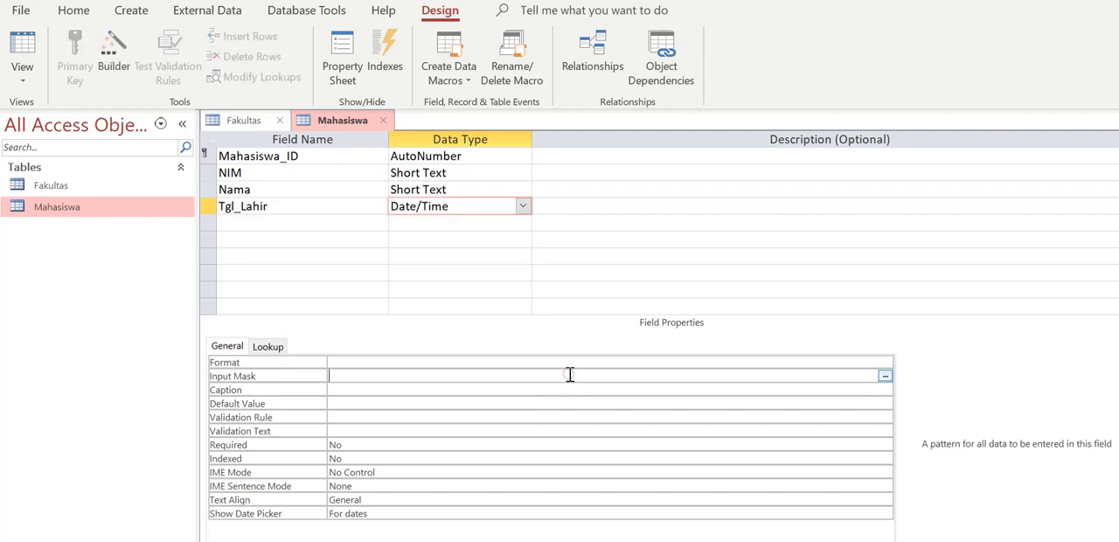
left_click(884, 376)
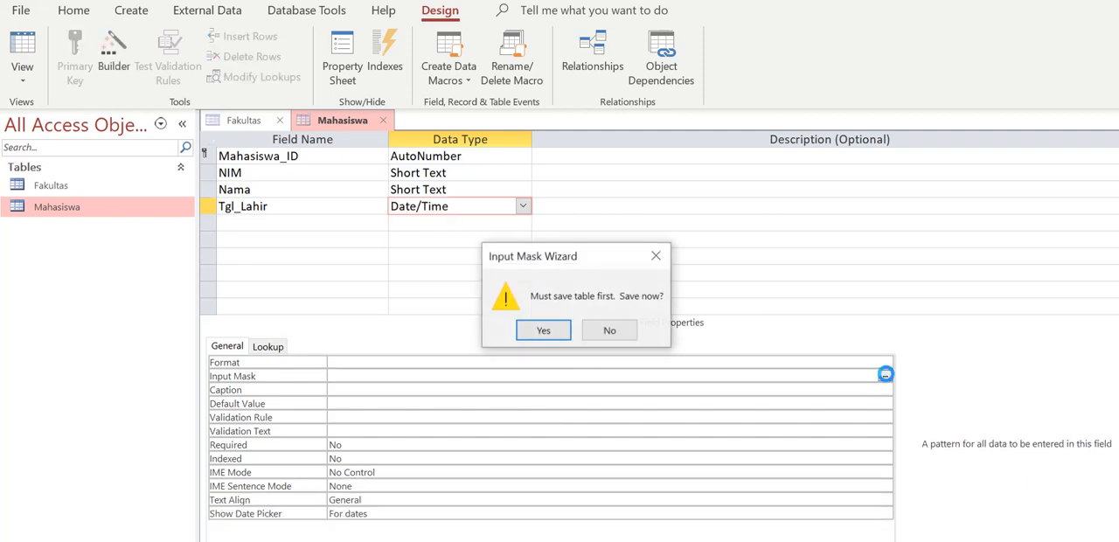
left_click(543, 335)
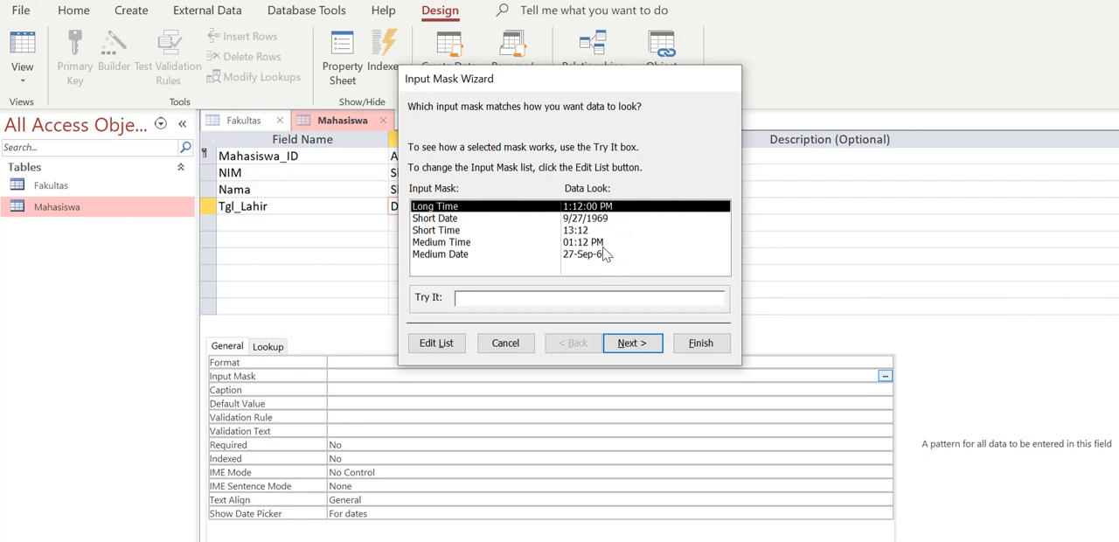
left_click(463, 255)
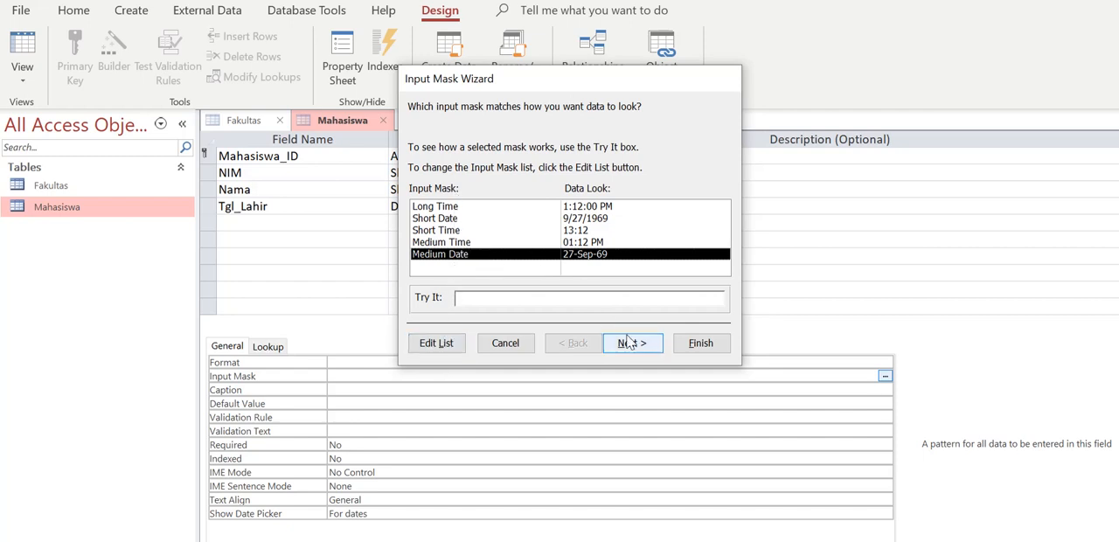
left_click(691, 339)
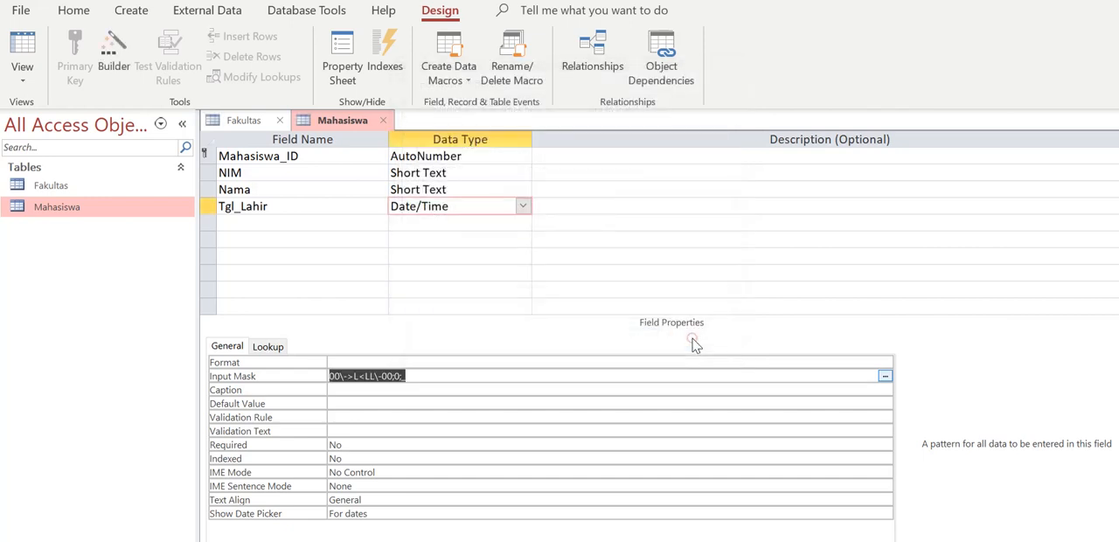
left_click(428, 373)
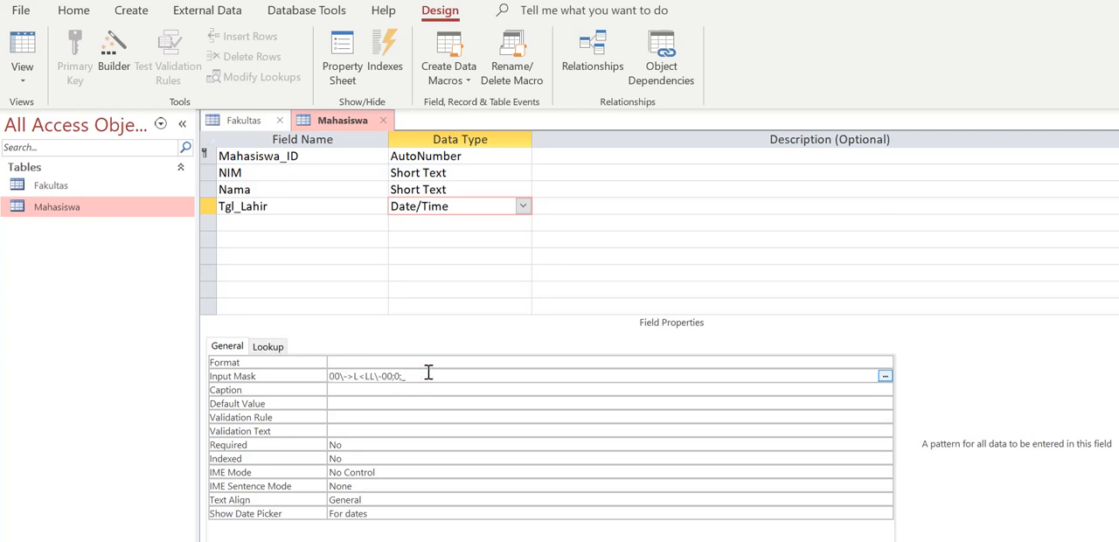
Add a field named Alamat below Tgl_Lahir with the Long Text data type
left_click(332, 230)
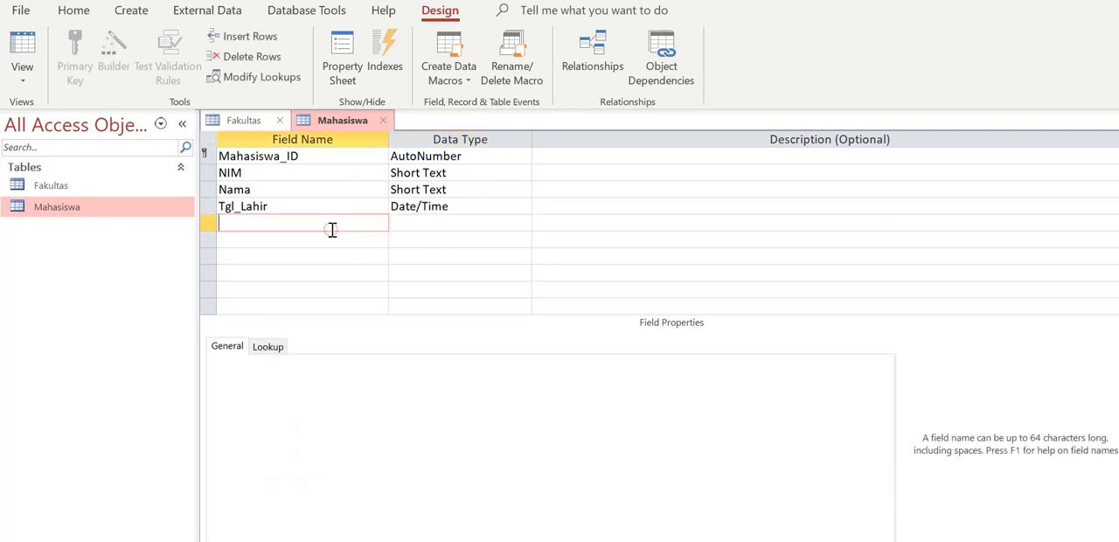
type("Alamat")
key("Tab")
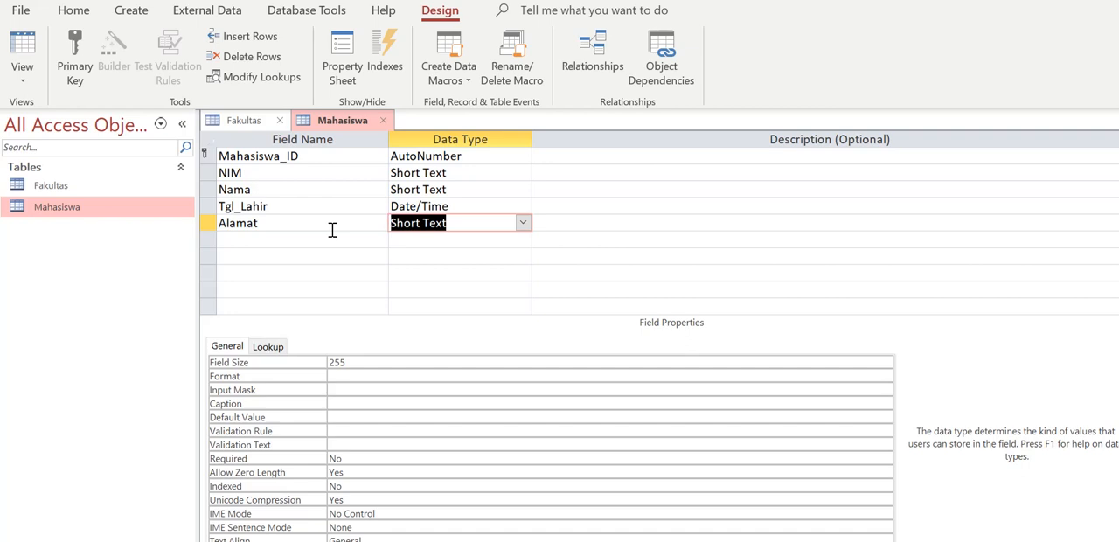
left_click(522, 222)
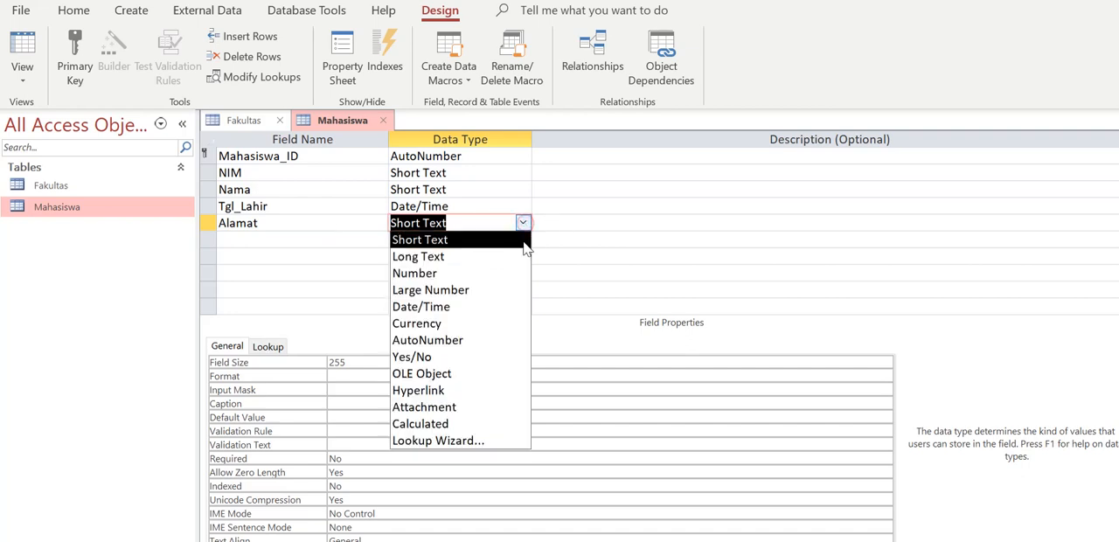
left_click(525, 256)
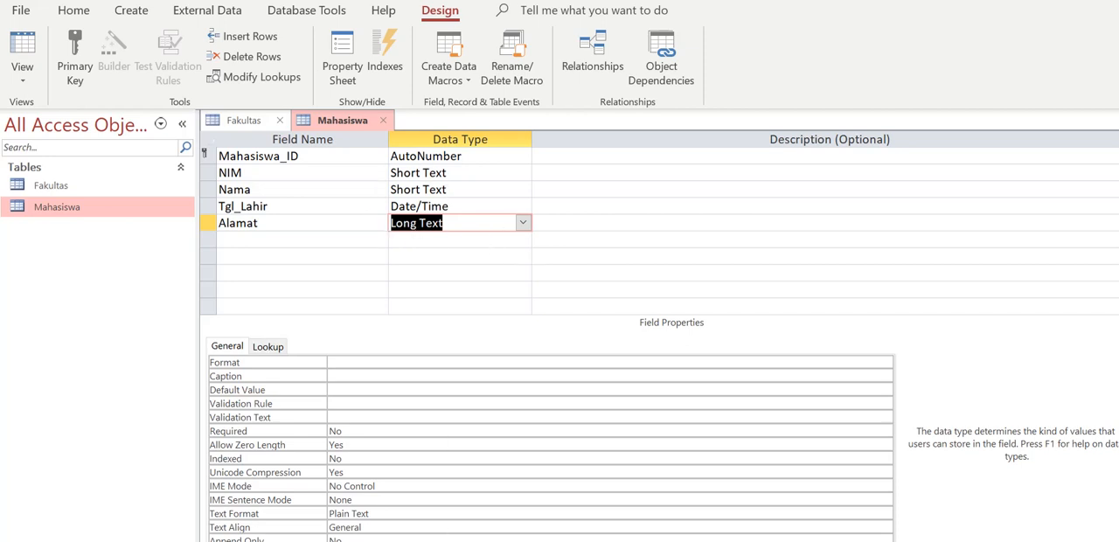
Check the Mahasiswa entity in the Visual Paradigm diagram, and add its Fakultas_ID field to the Access table with the Number data type
left_click(497, 531)
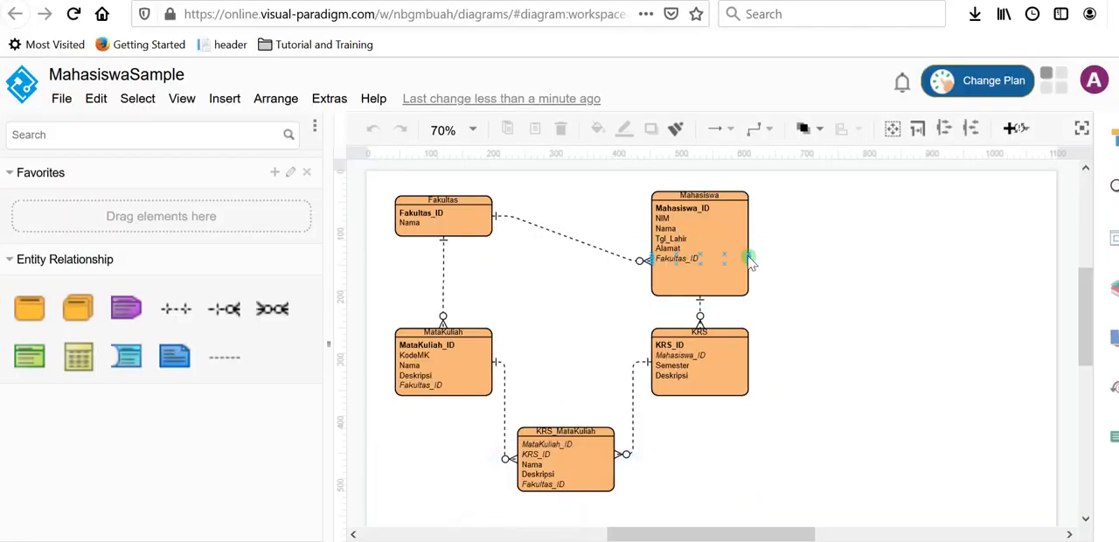
left_click(695, 257)
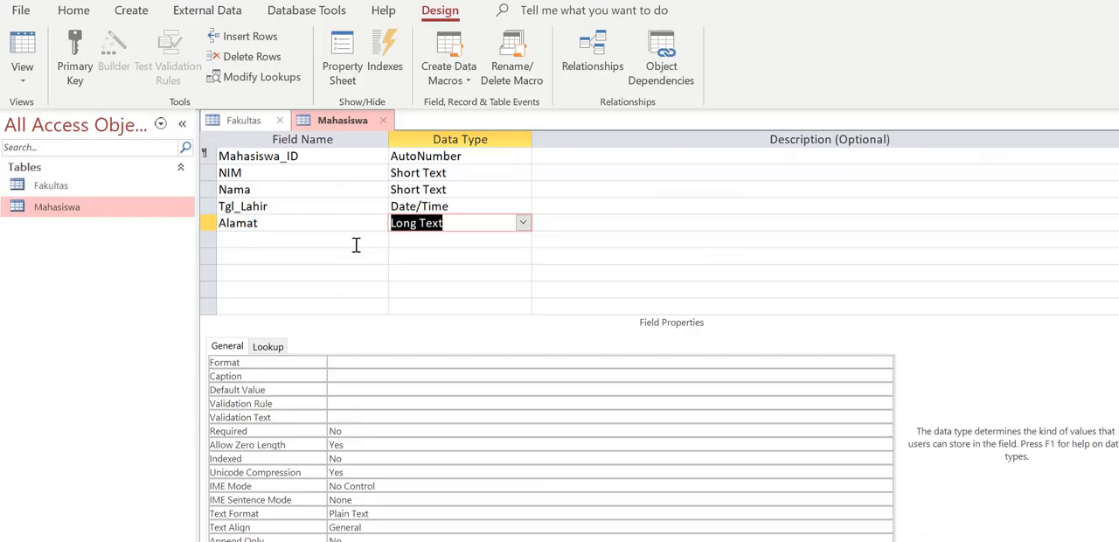
left_click(355, 244)
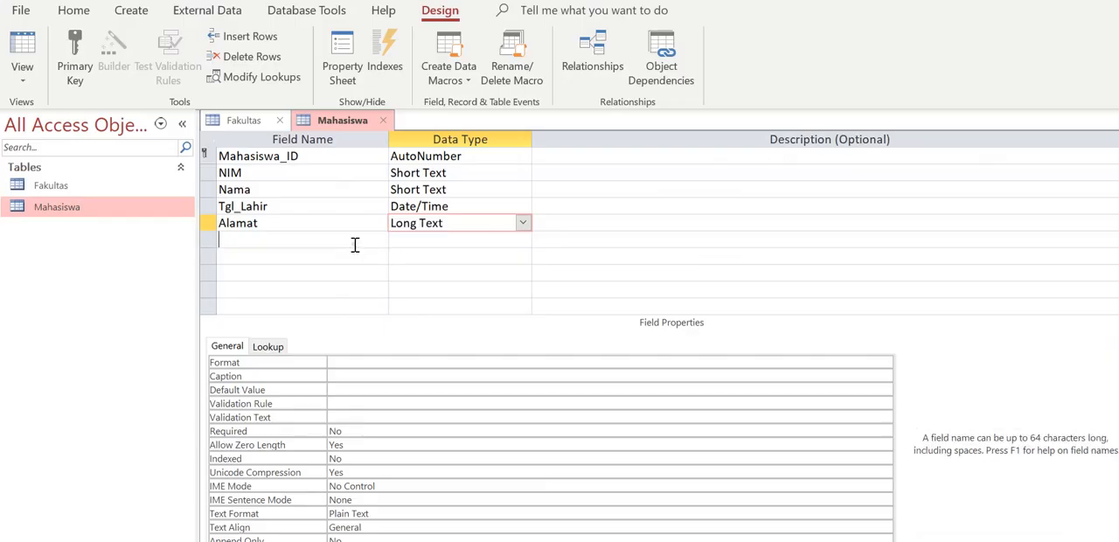
type("Fak")
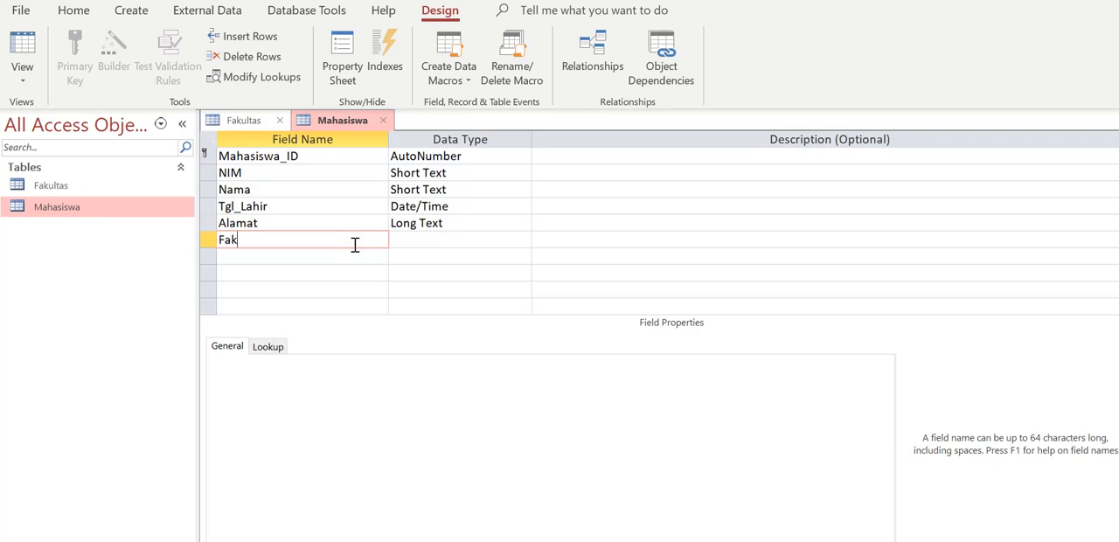
type("ultas_ID")
left_click(495, 238)
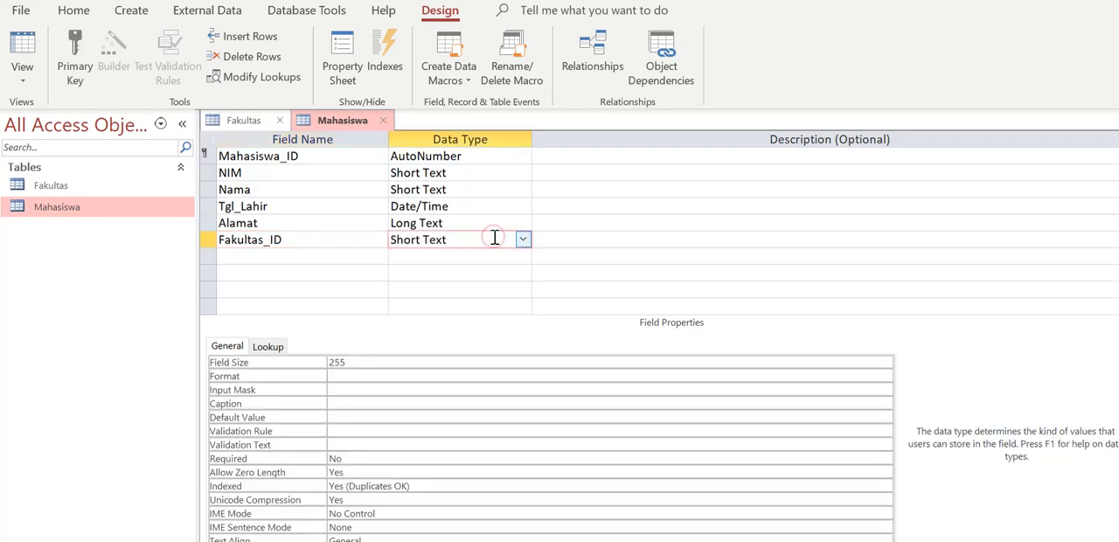
left_click(524, 239)
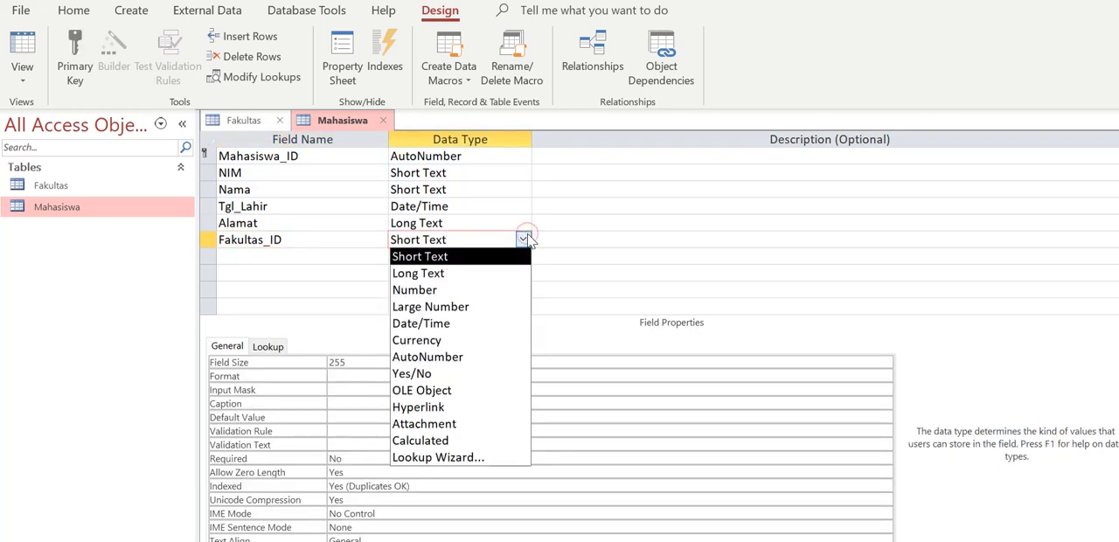
left_click(518, 290)
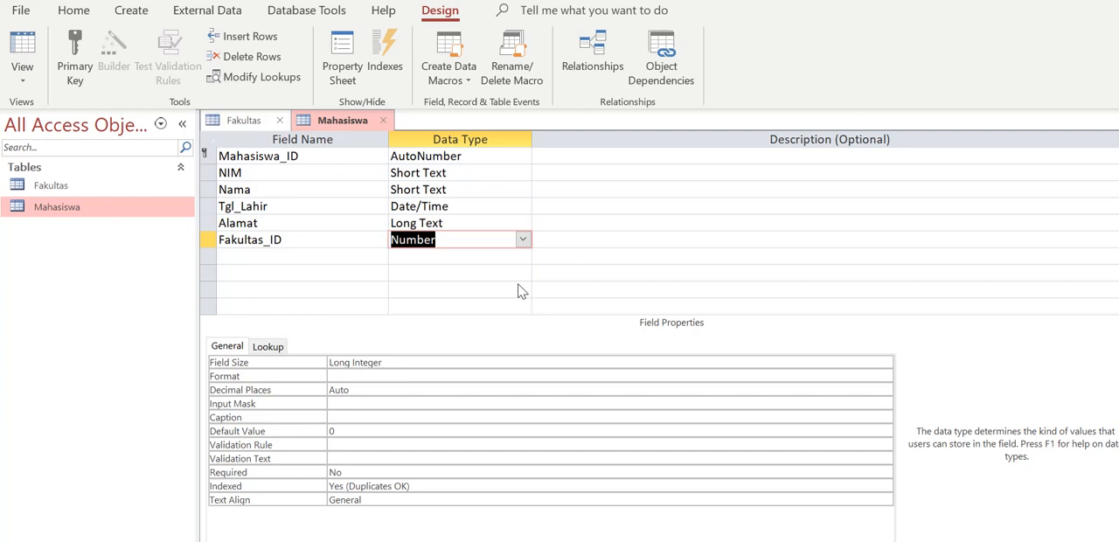
left_click(306, 244)
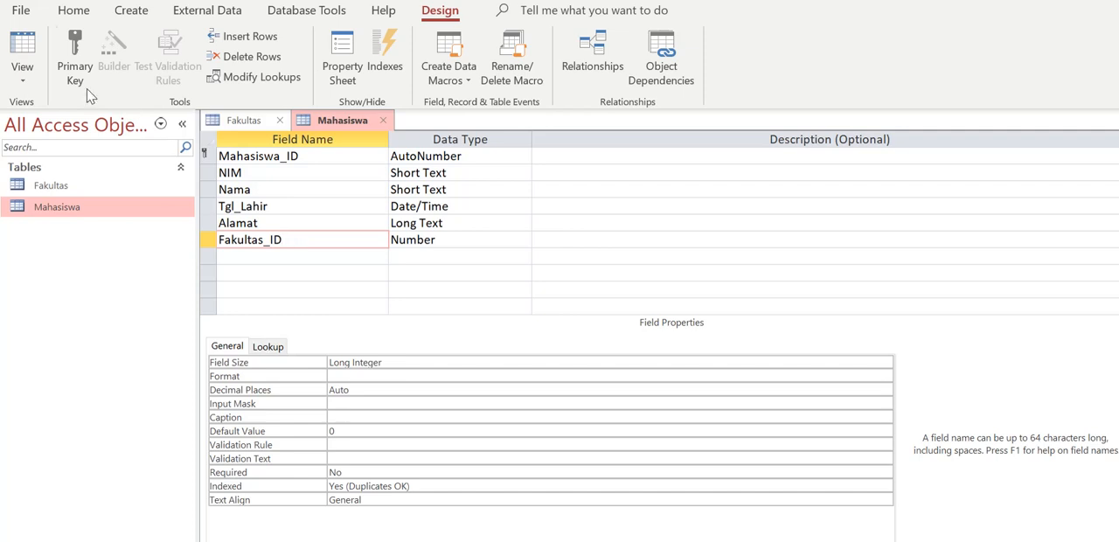
Save the Mahasiswa table and show it in Datasheet view, consulting the entity diagram for the next table
left_click(29, 52)
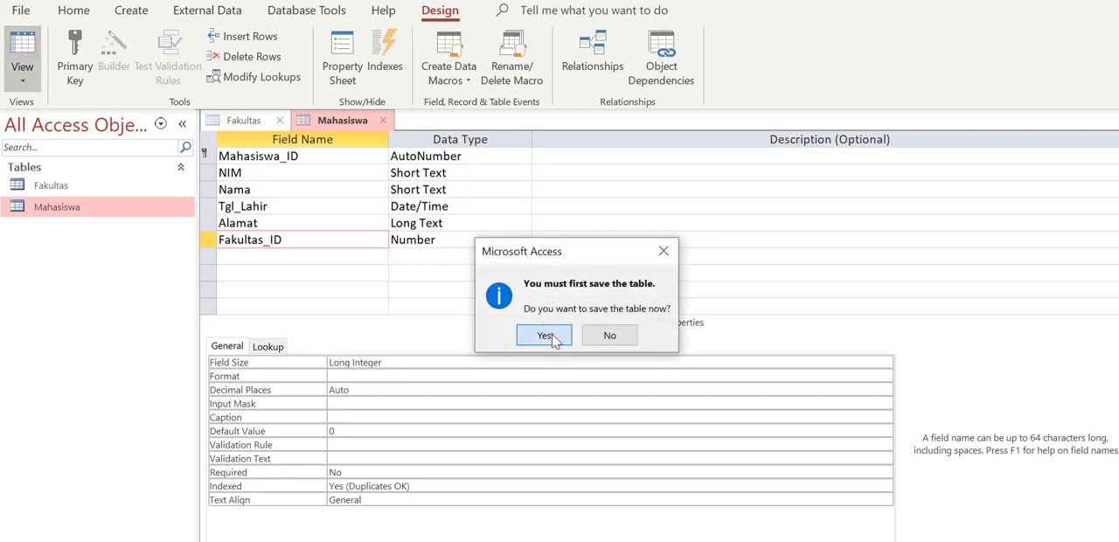
left_click(545, 335)
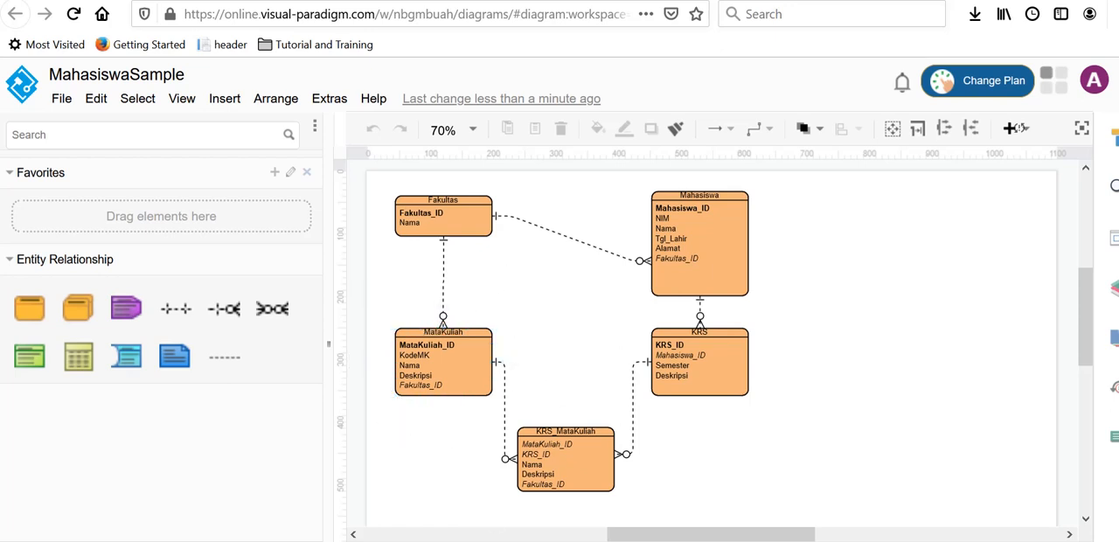
left_click(524, 507)
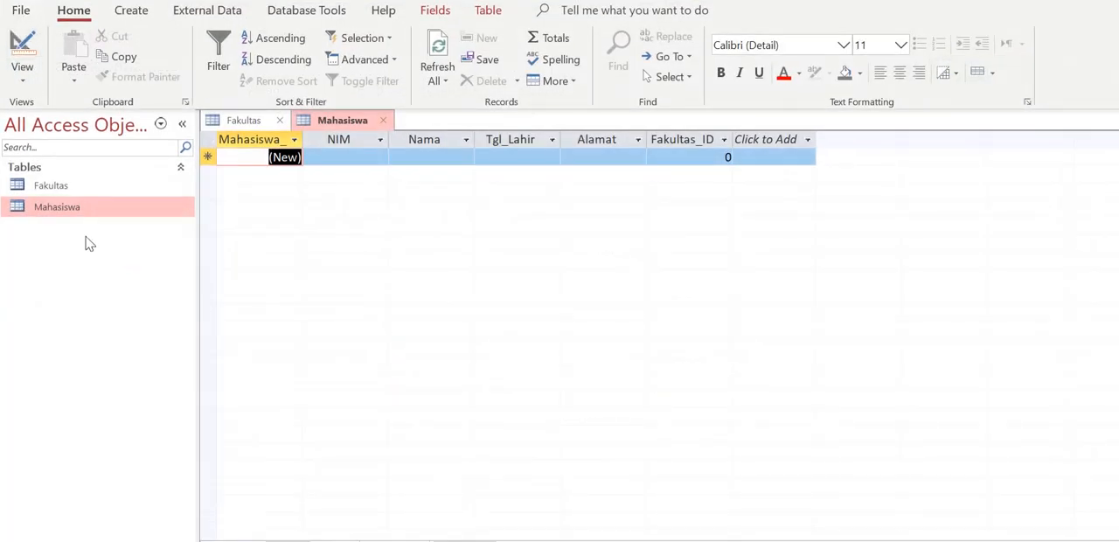
Create a new table and save it as Mata_Kuliah, opening it in Design view
left_click(131, 10)
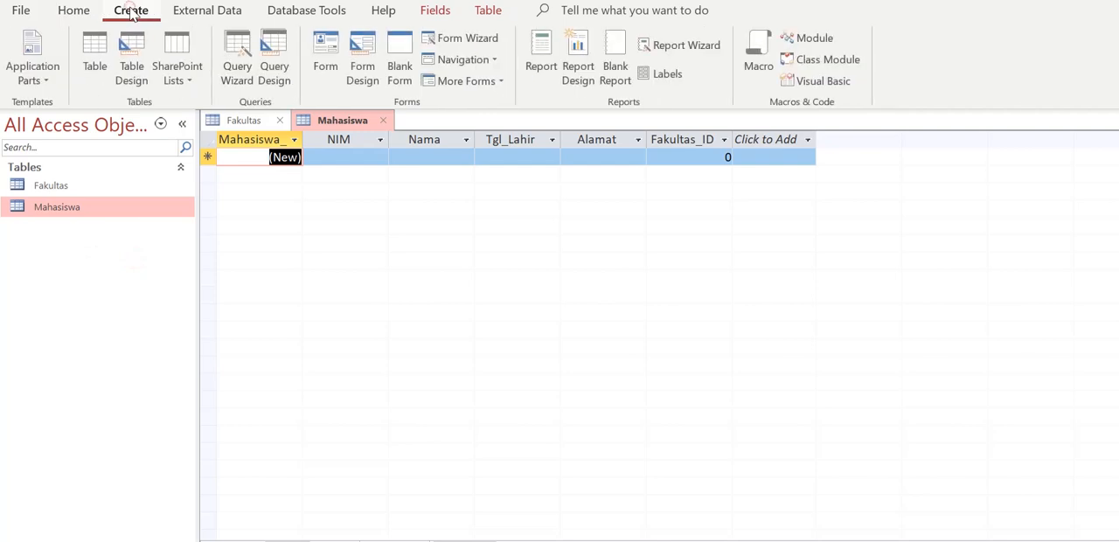
left_click(96, 45)
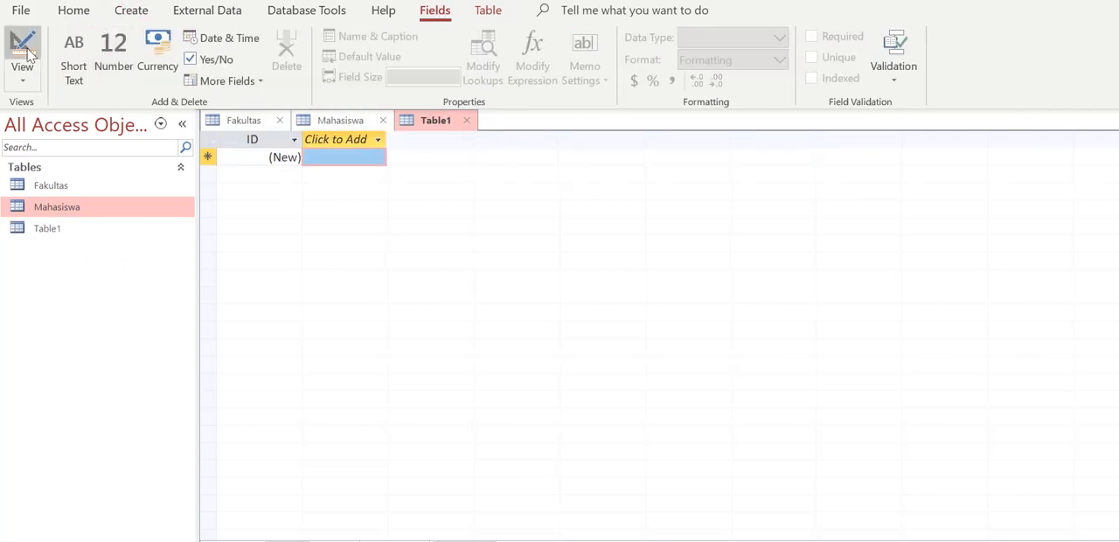
left_click(48, 233)
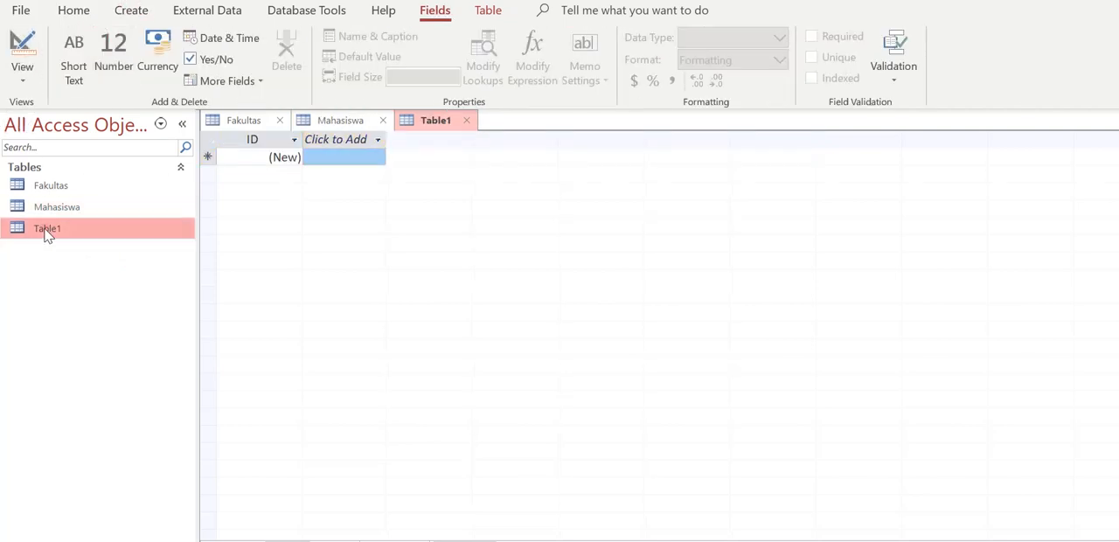
left_click(32, 51)
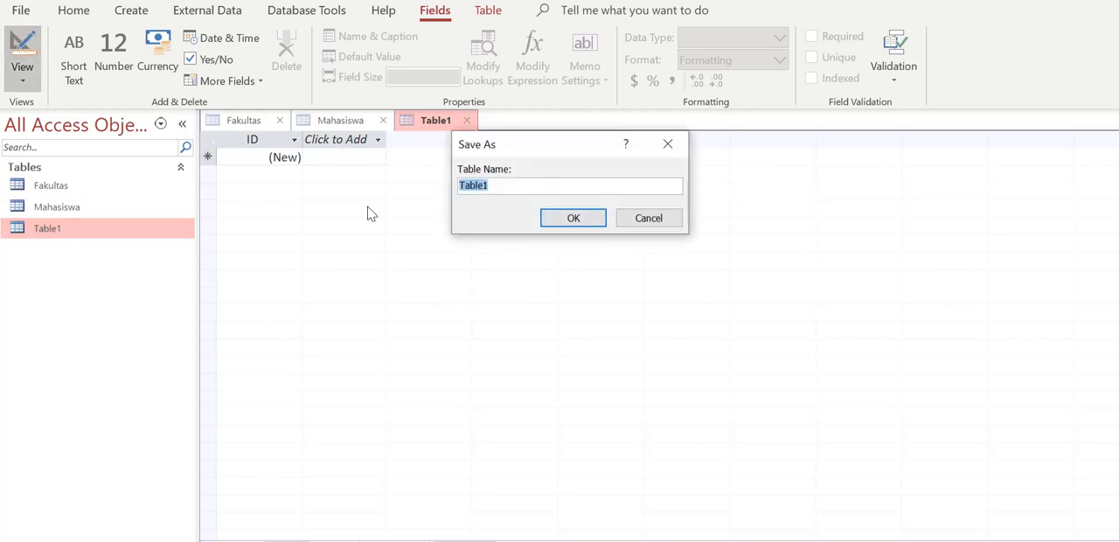
type("MataKuliah")
left_click(493, 498)
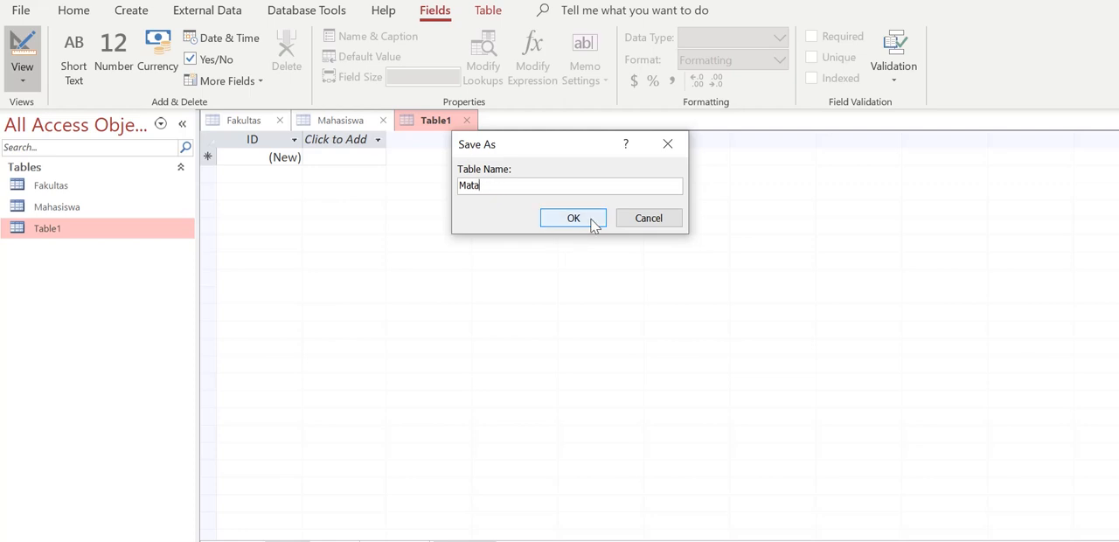
type("Mata_Kuliah")
left_click(593, 225)
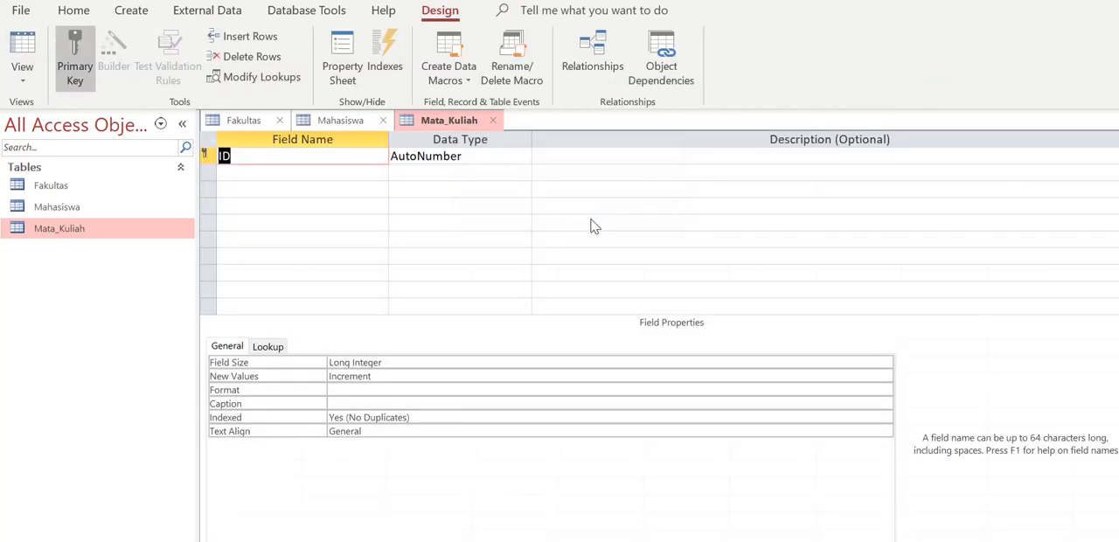
Try to rename the Mata_Kuliah table while it is still open in Design view
left_click(109, 210)
double_click(111, 215)
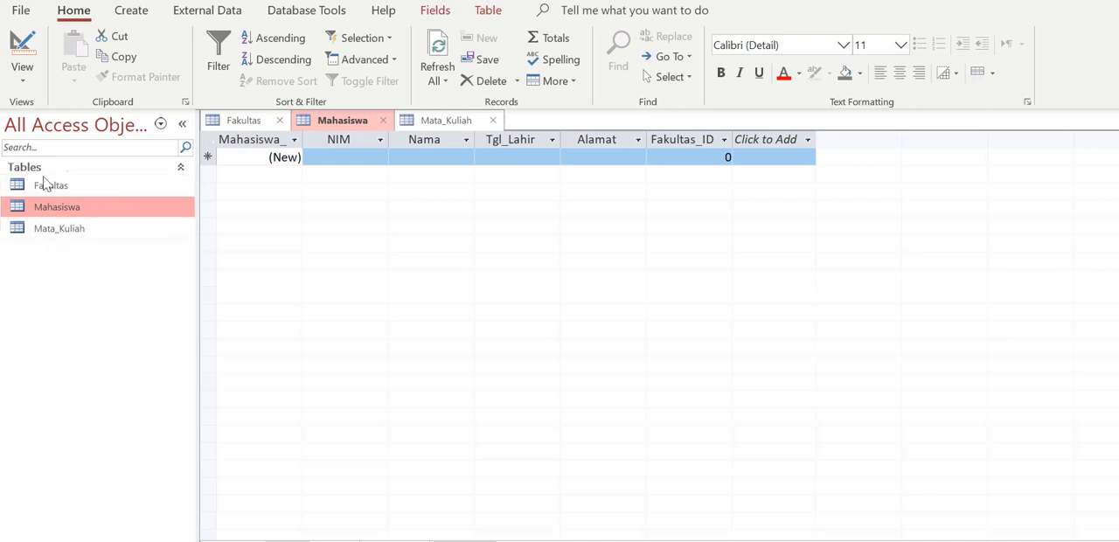
left_click(91, 232)
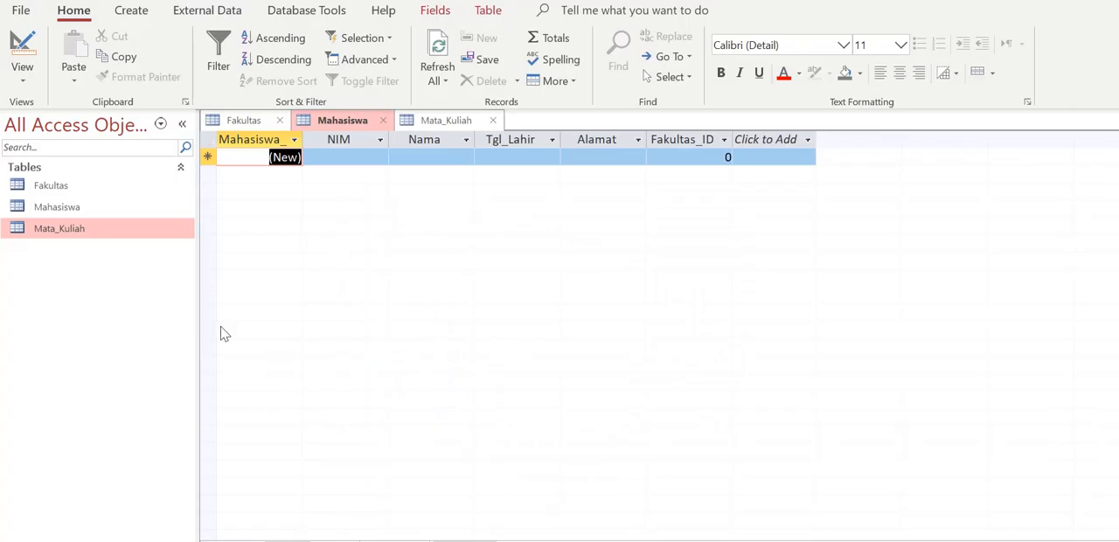
right_click(83, 234)
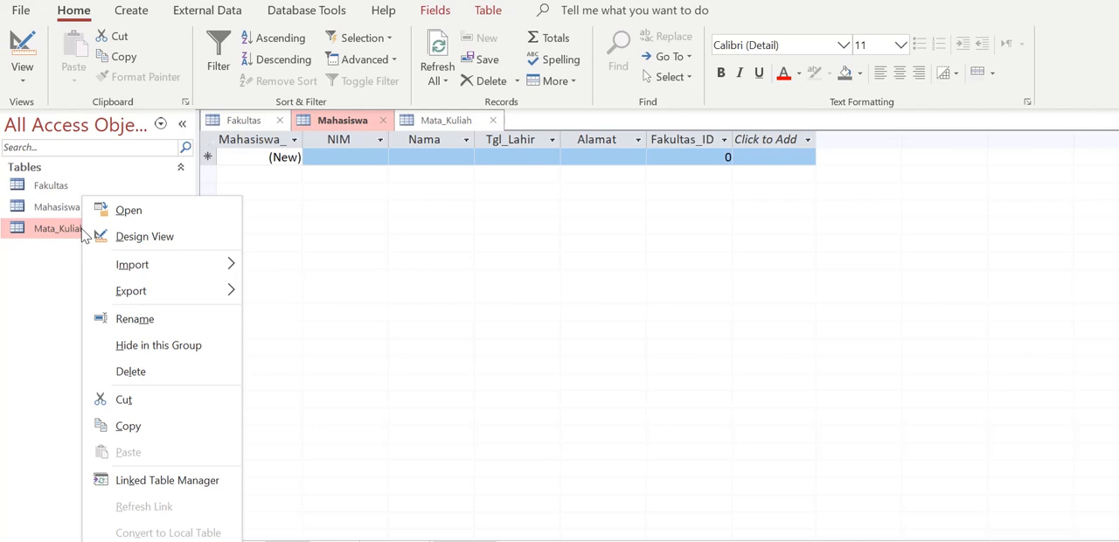
left_click(133, 320)
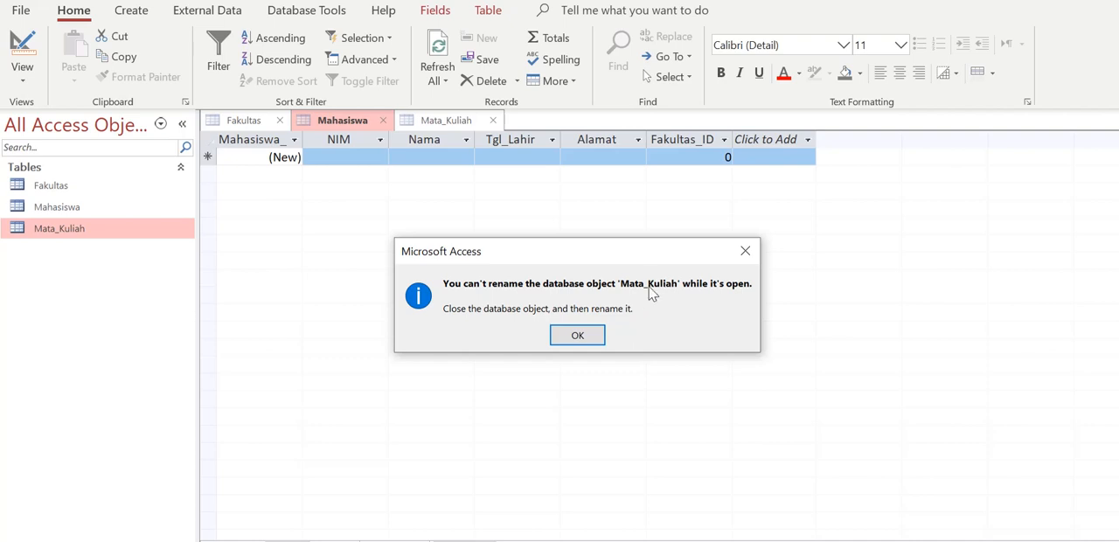
left_click(746, 253)
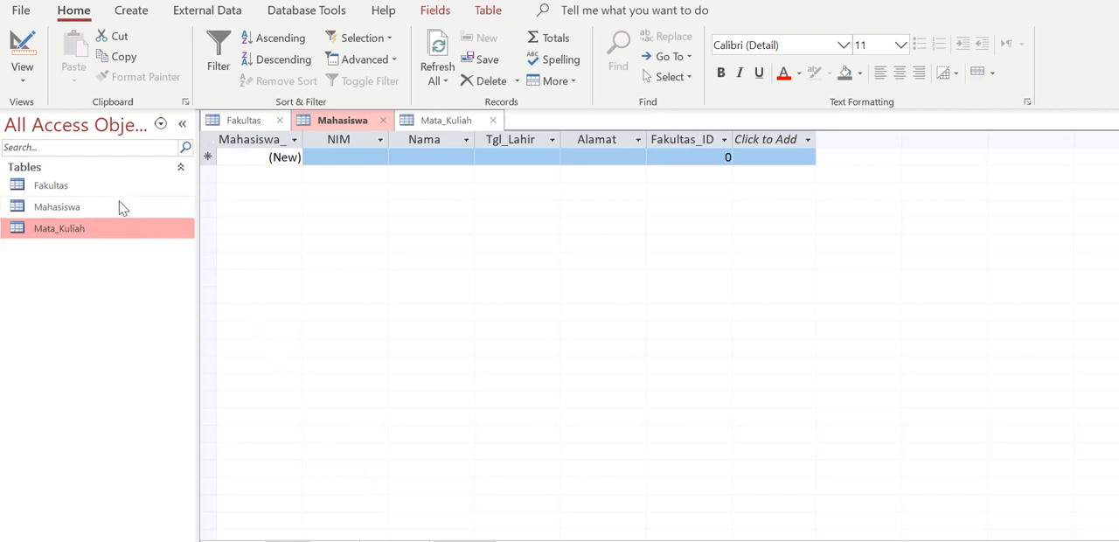
Close the Mata_Kuliah table and rename it MataKuliah
left_click(457, 127)
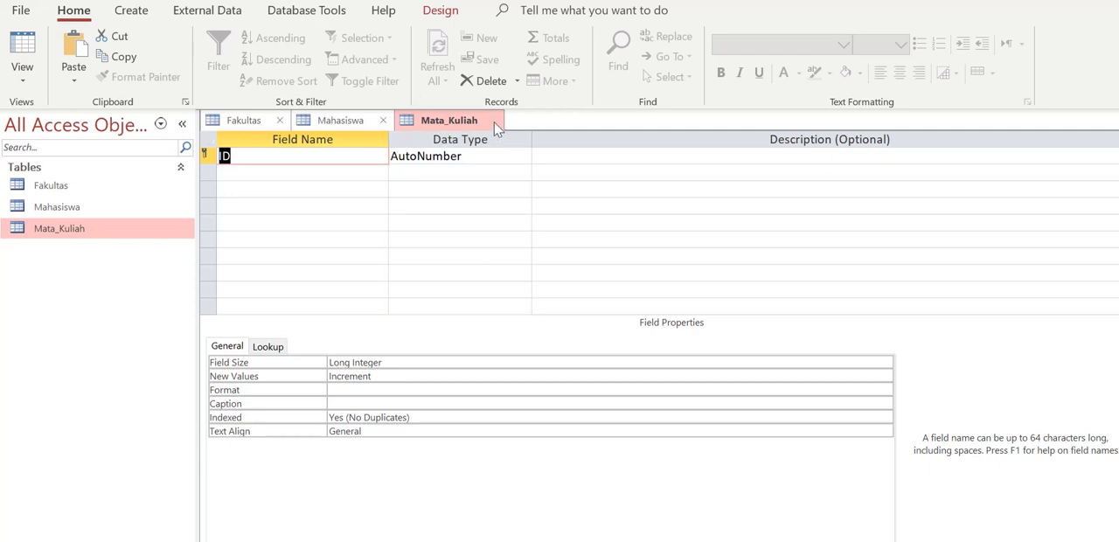
left_click(493, 122)
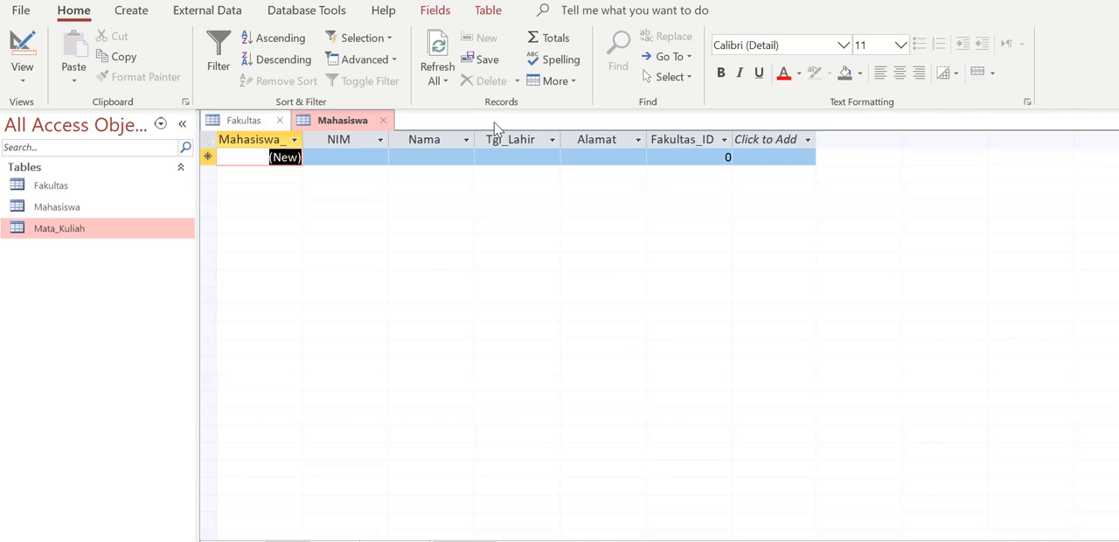
double_click(135, 232)
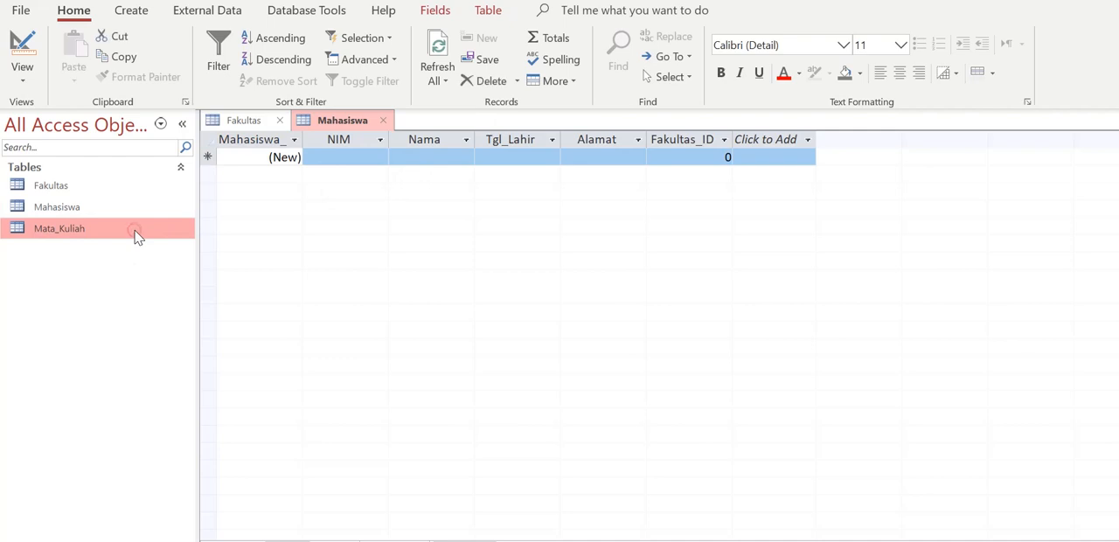
right_click(135, 234)
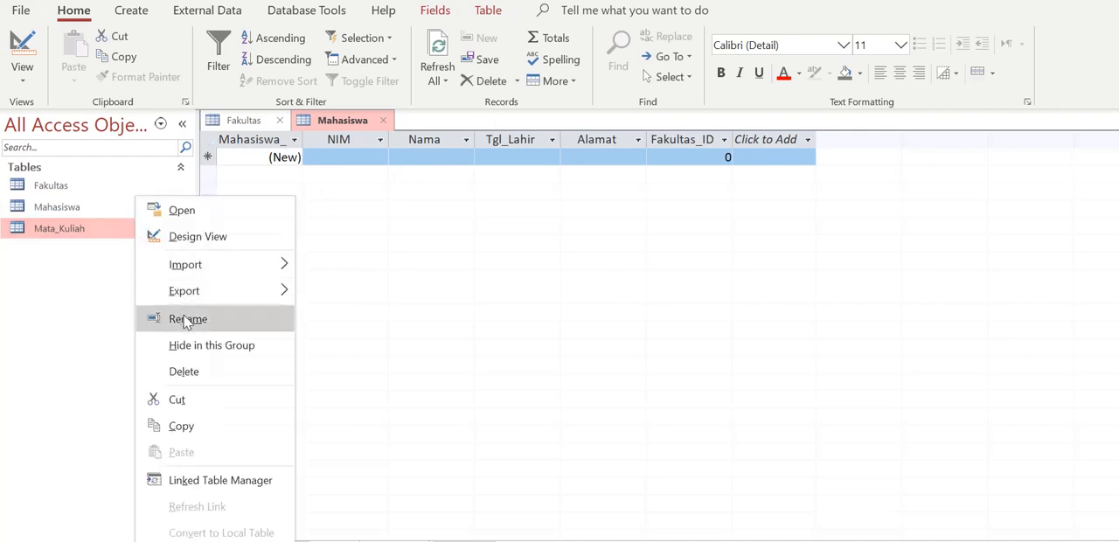
left_click(187, 320)
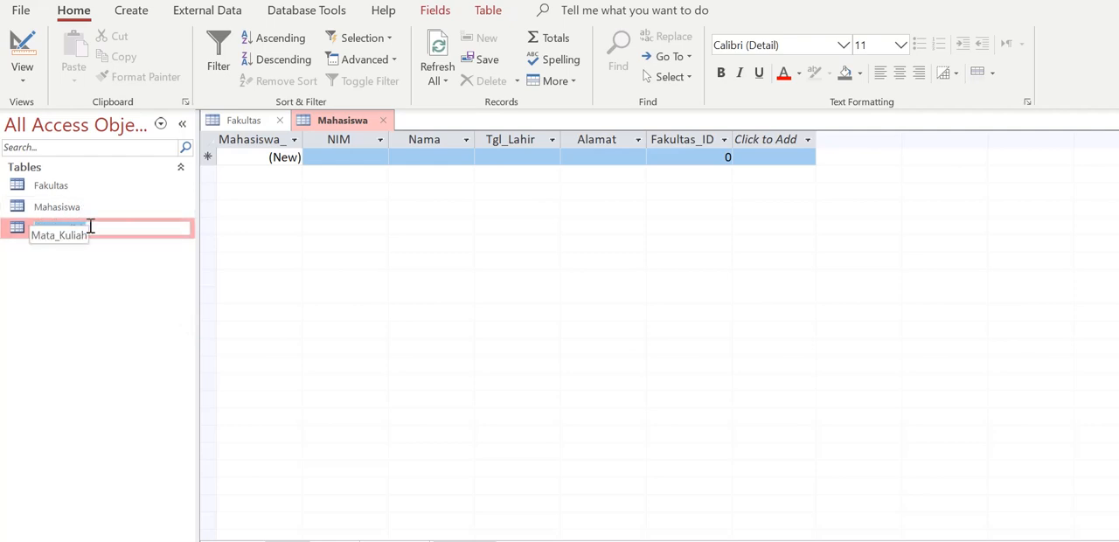
type("MataKuliah")
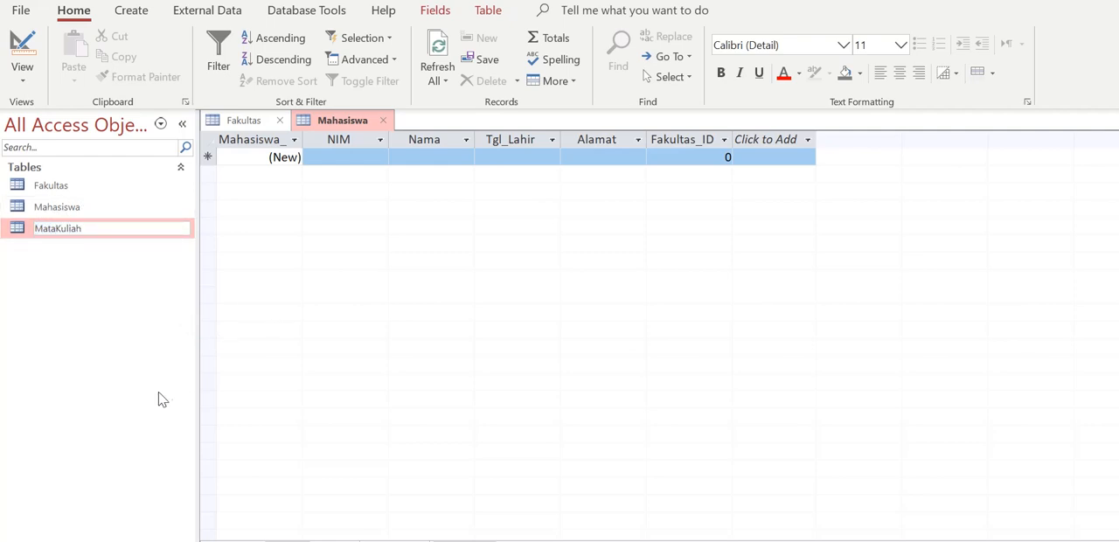
key("Return")
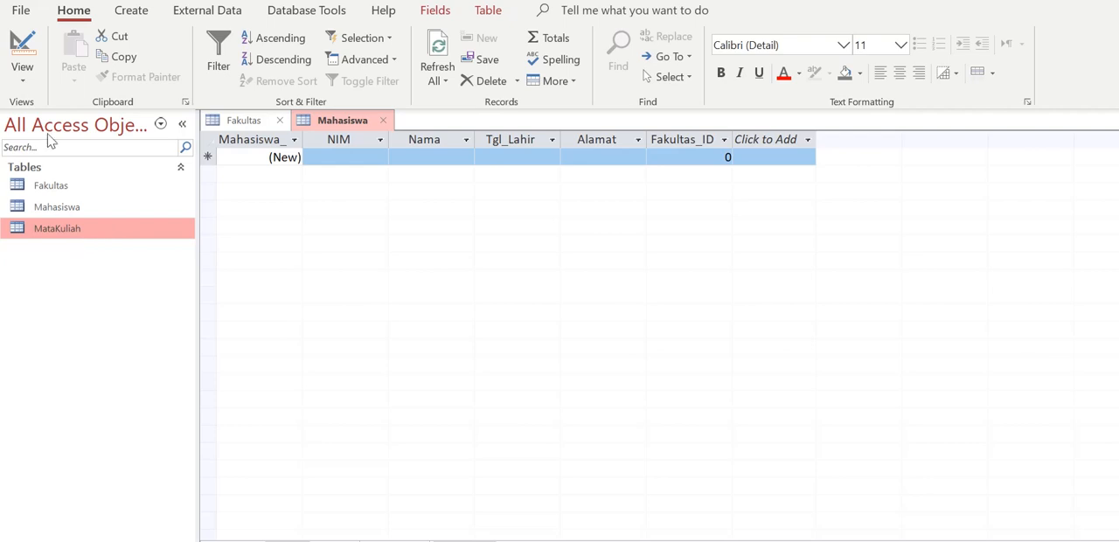
Close the Mahasiswa table, open MataKuliah in Design view and rename its primary key field MataKuliah_ID
left_click(22, 41)
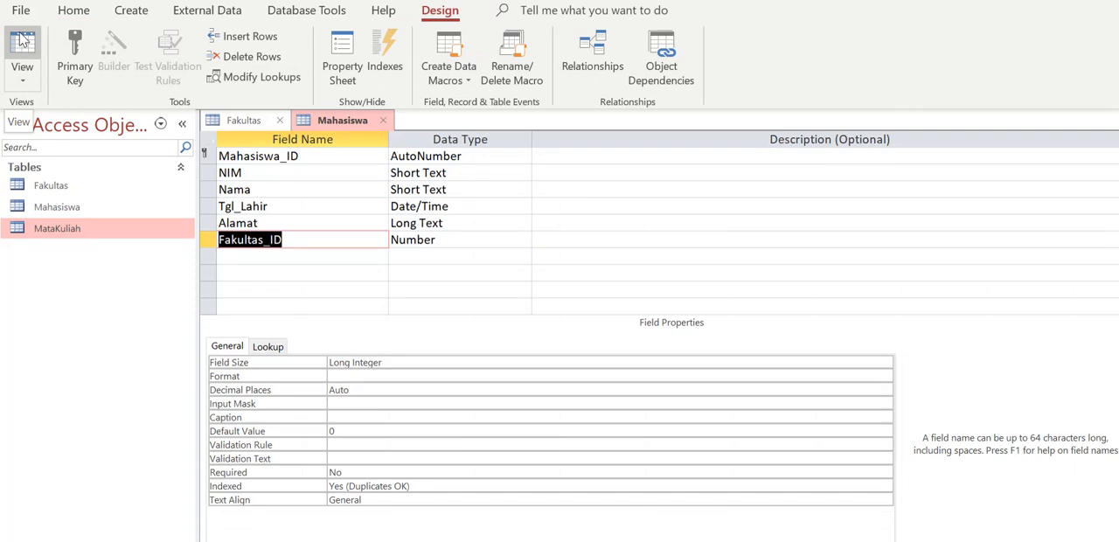
left_click(382, 122)
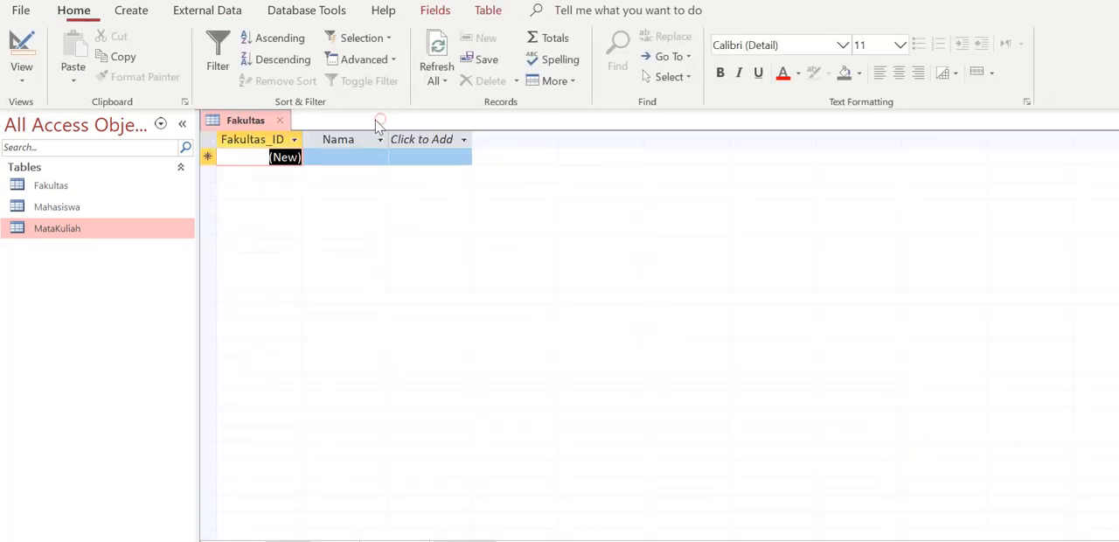
right_click(99, 240)
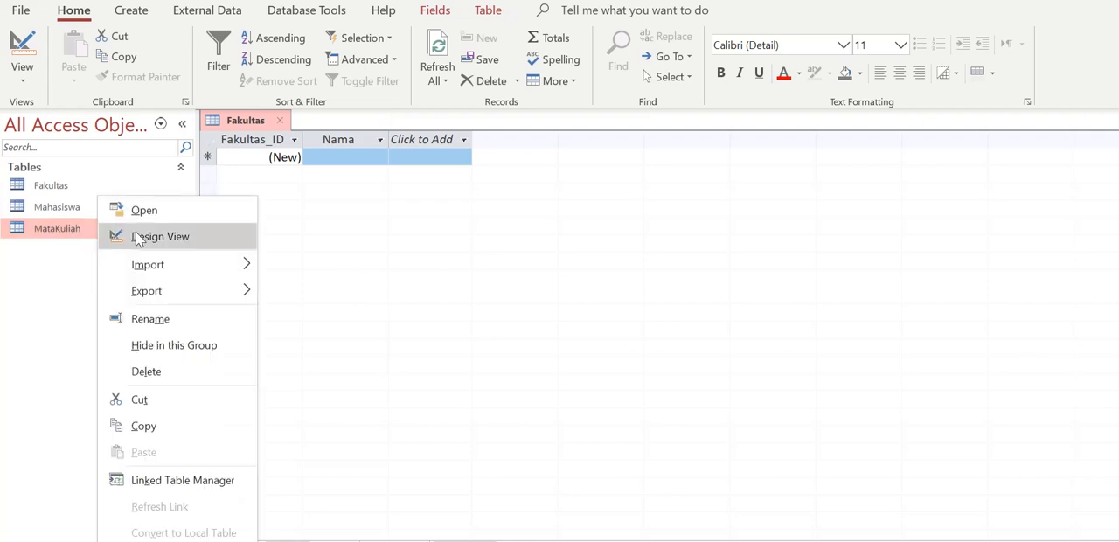
left_click(136, 237)
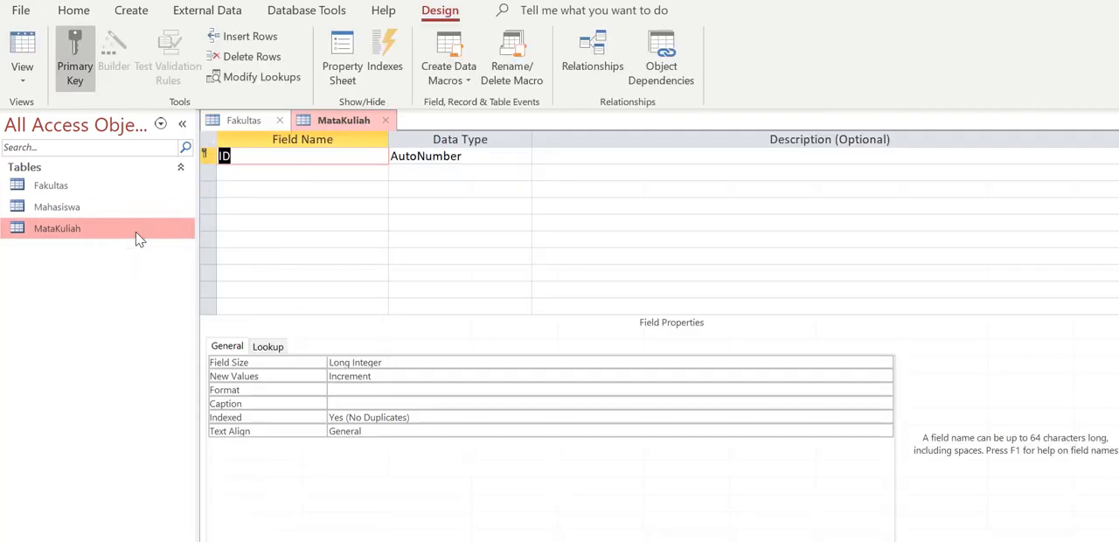
type("MataKuliah_ID")
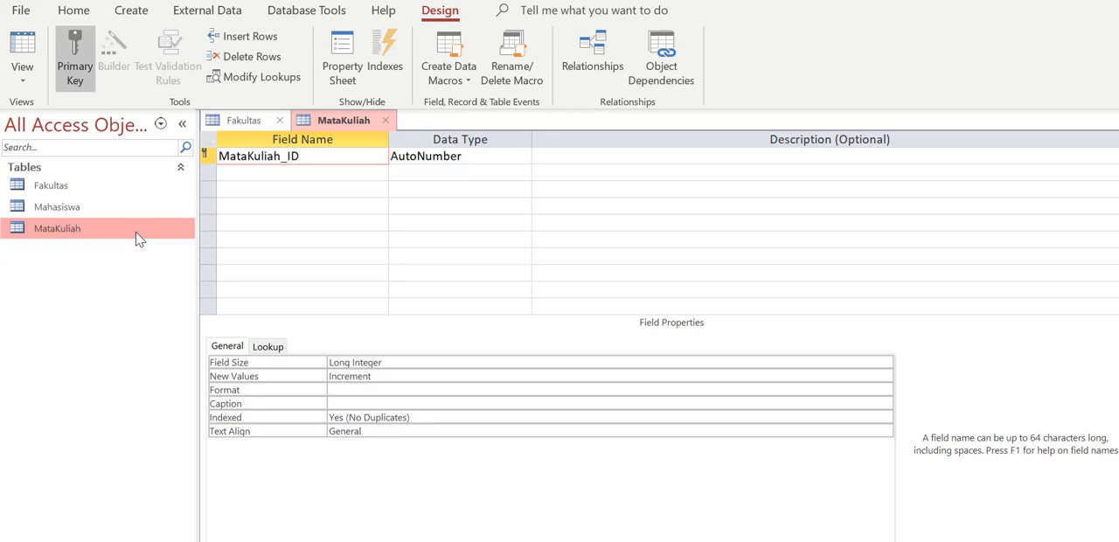
Following the MataKuliah entity in the diagram, add a KodeMK field as Short Text with field size 10
left_click(259, 173)
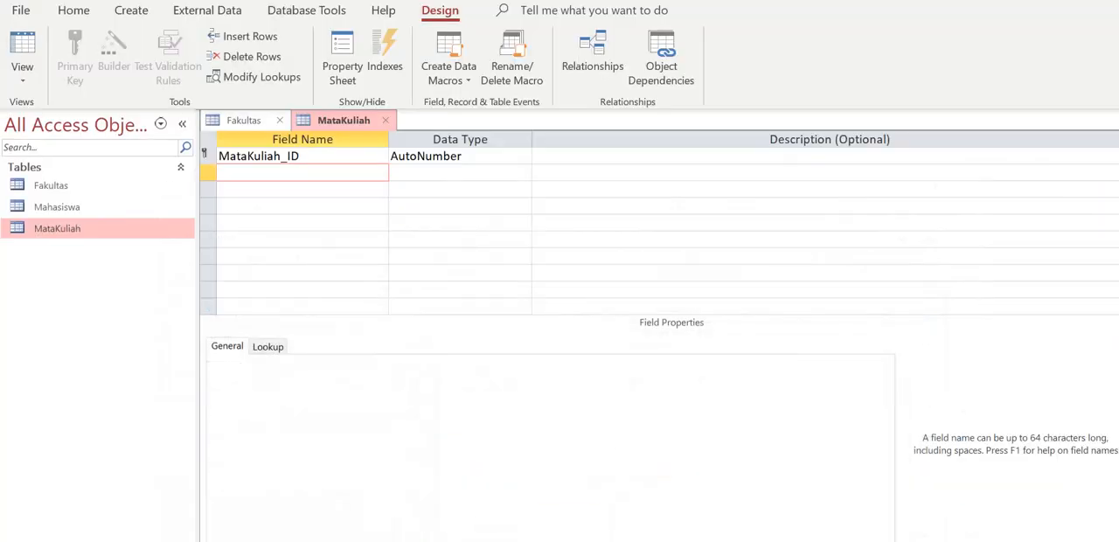
type("KodeMK")
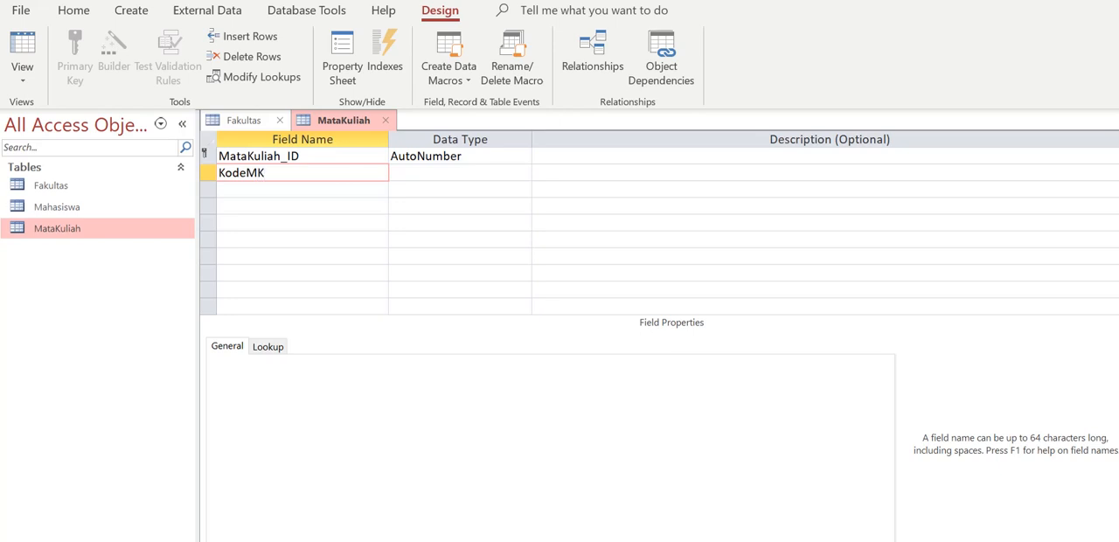
key("Tab")
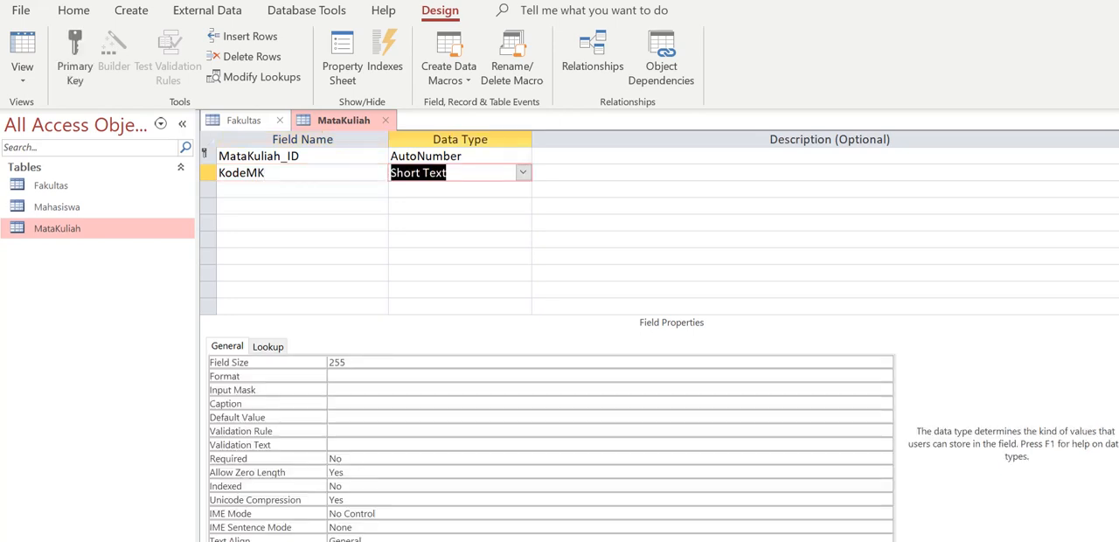
left_click(568, 356)
key("BackSpace")
key("BackSpace")
key("BackSpace")
type("10")
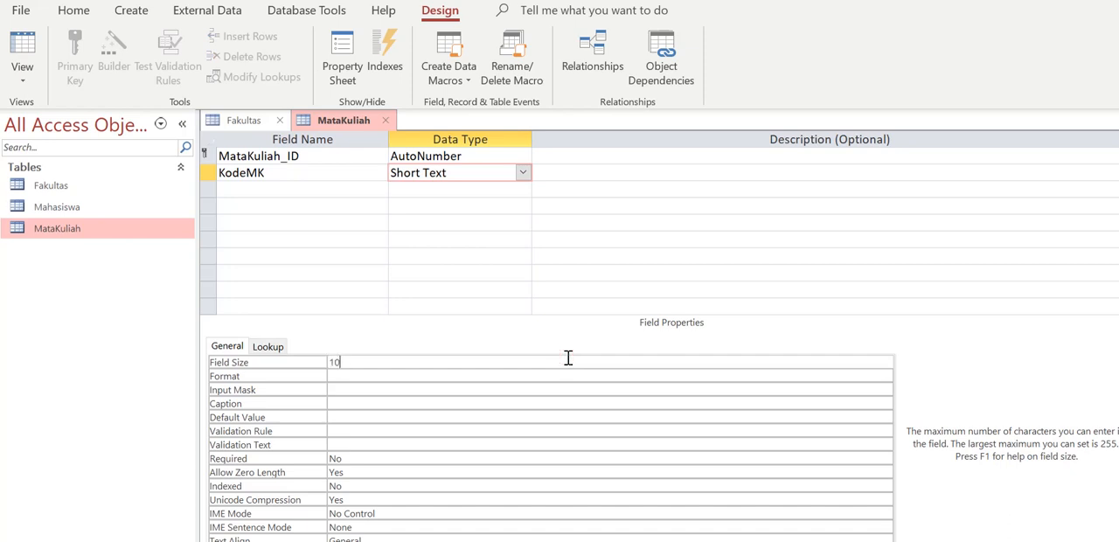
Add the fields Nama as Short Text and Deskripsi as Long Text below KodeMK
left_click(344, 187)
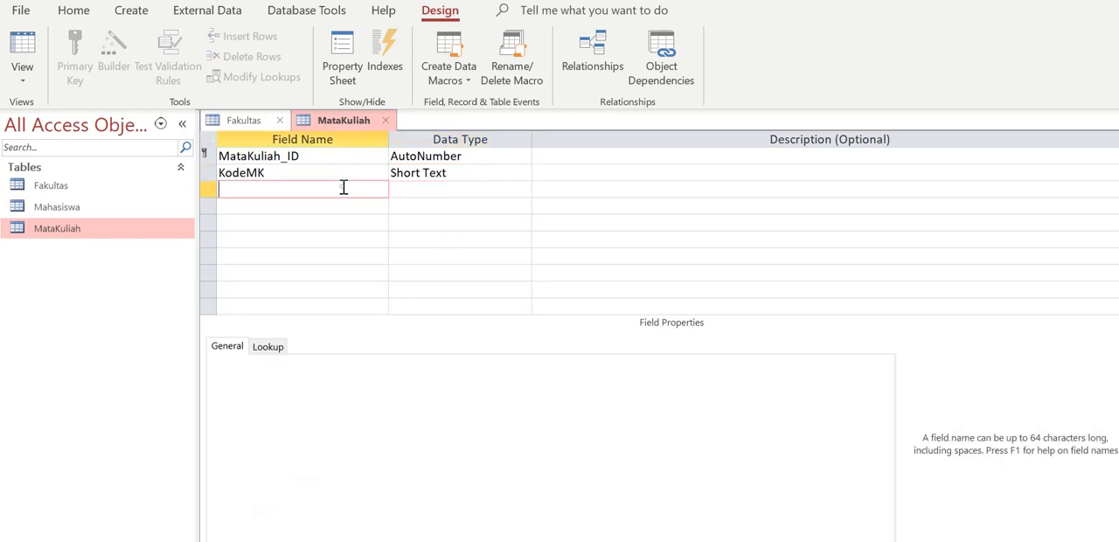
type("Nama")
key("Tab")
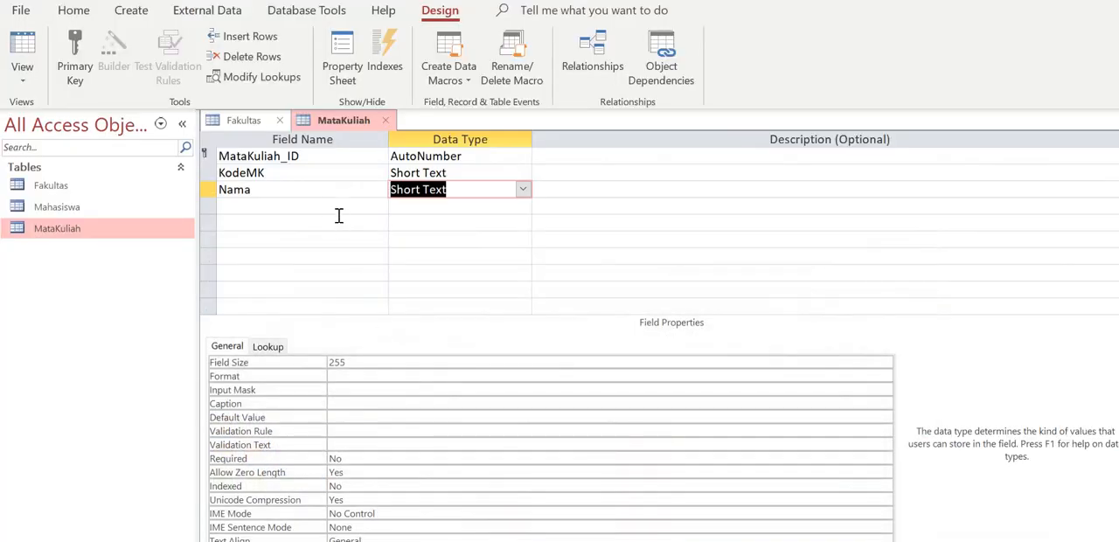
left_click(325, 207)
type("Deskripsi")
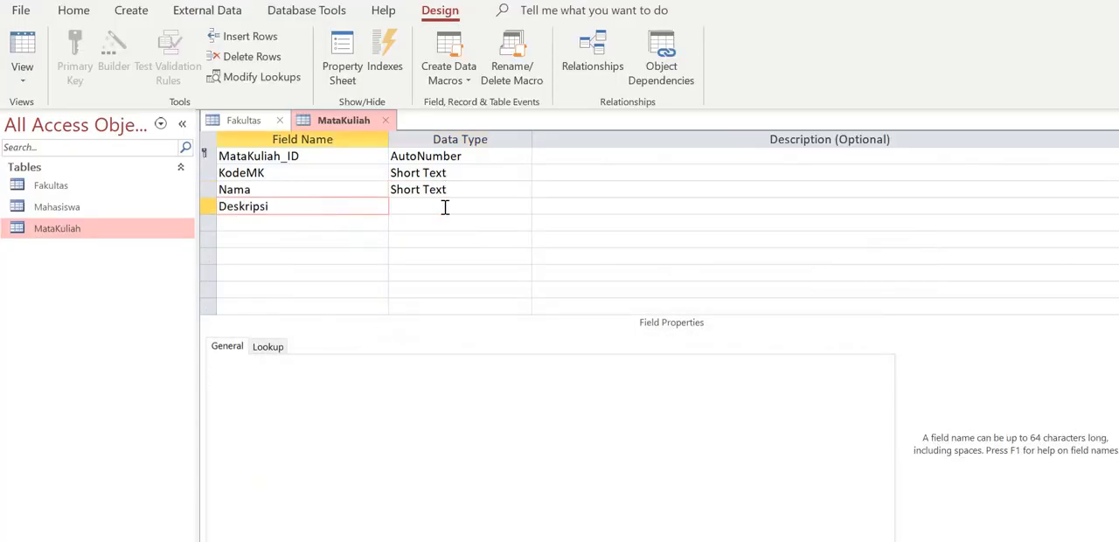
left_click(443, 207)
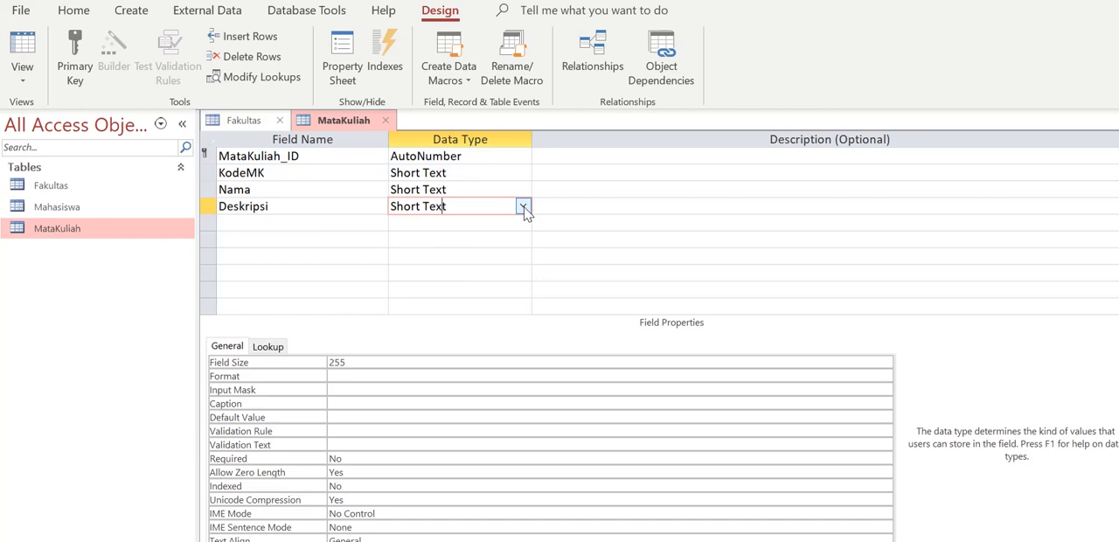
left_click(523, 207)
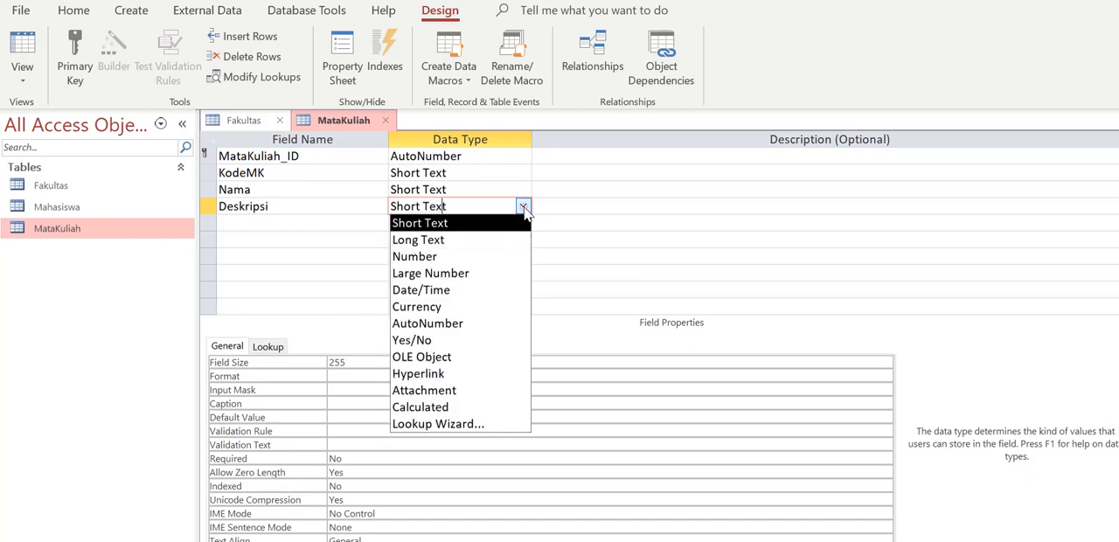
left_click(515, 240)
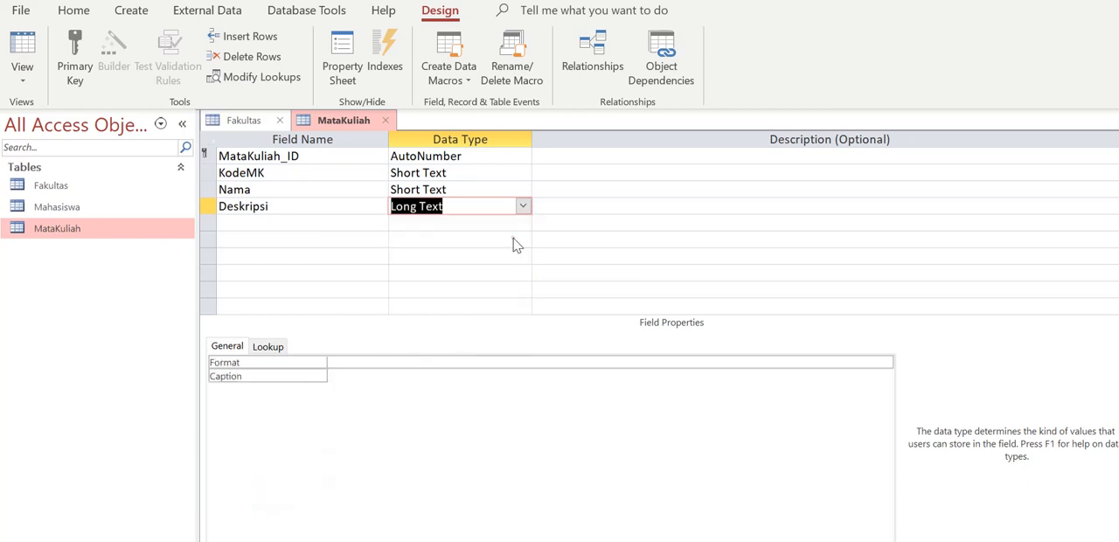
Add a Fakultas_ID field with the Number data type, and close the MataKuliah table with its design changes saved
left_click(305, 222)
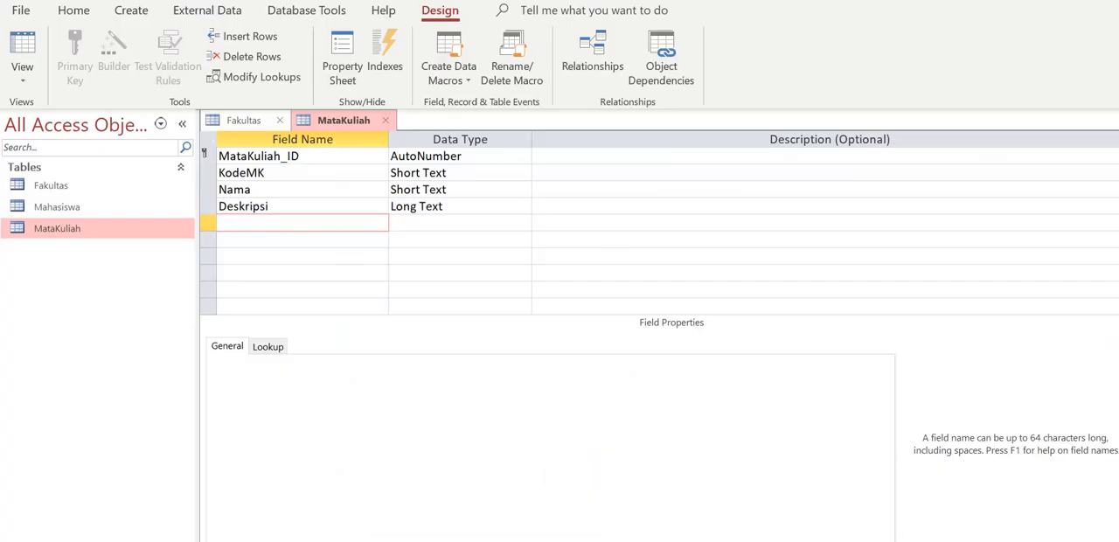
type("Fakultas_ID")
left_click(521, 223)
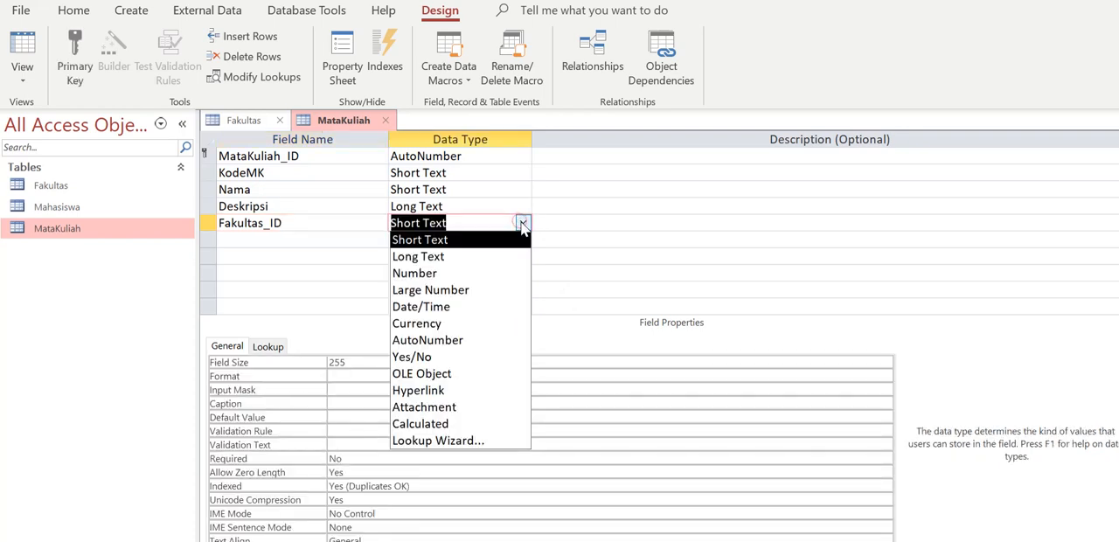
left_click(512, 278)
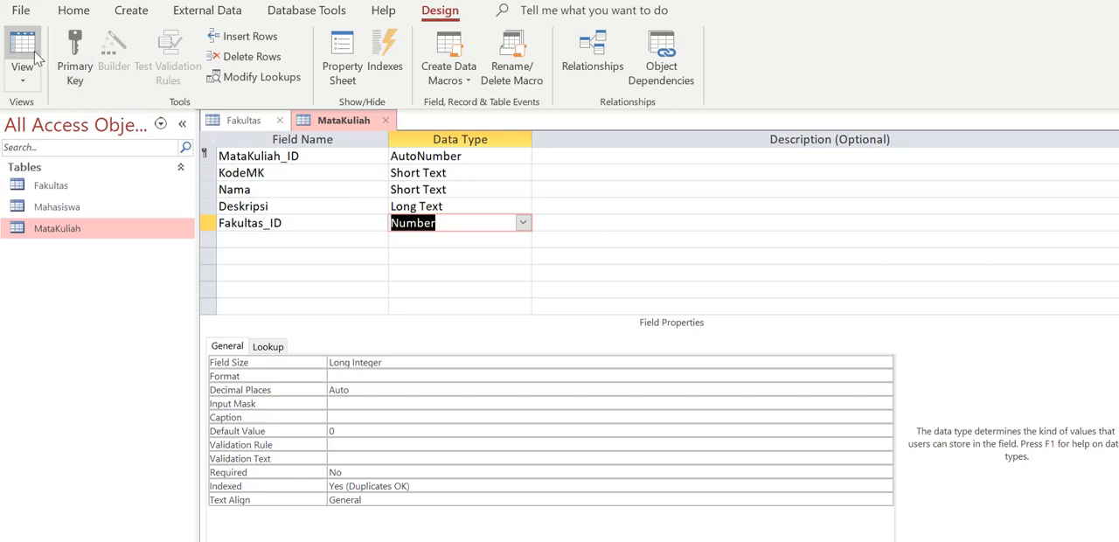
left_click(386, 122)
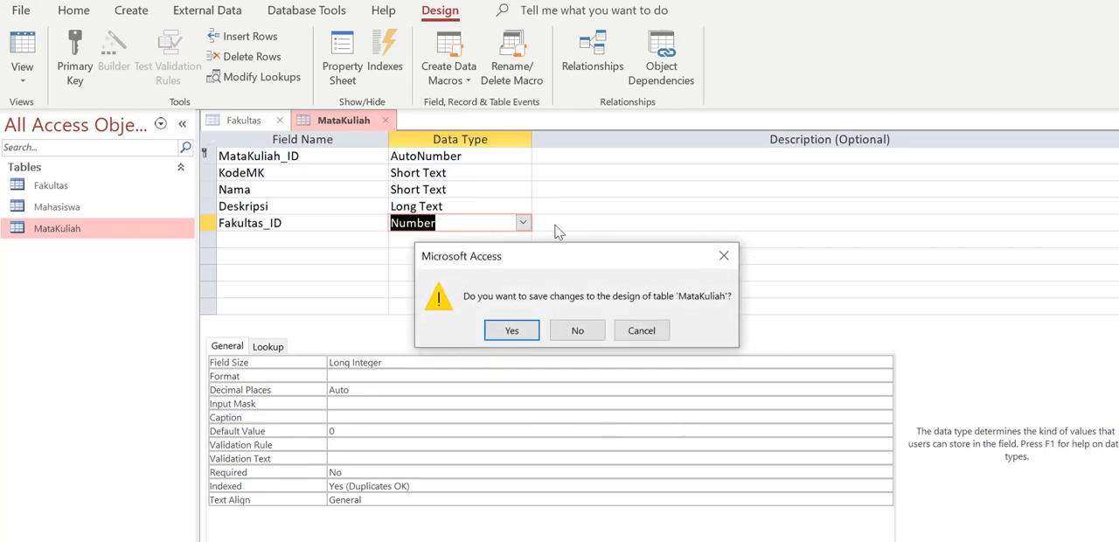
left_click(491, 334)
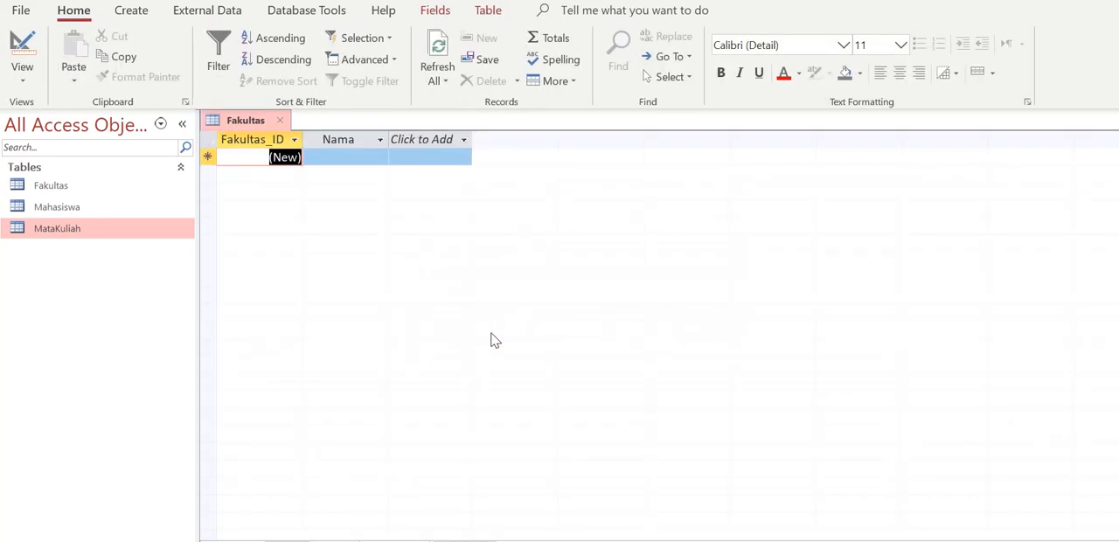
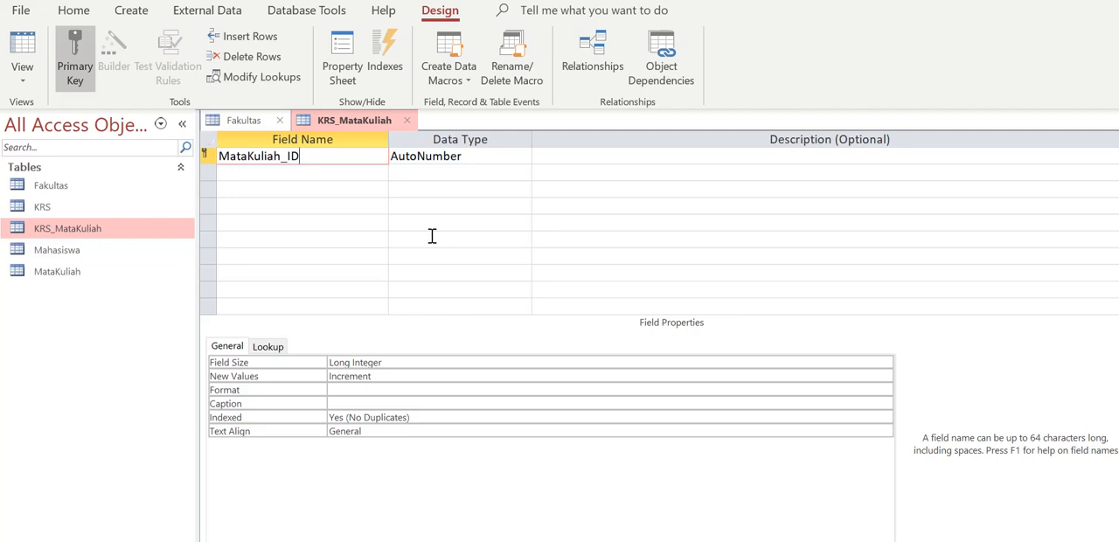
Change the data type of the MataKuliah_ID field in the KRS_MataKuliah table to Number
left_click(486, 157)
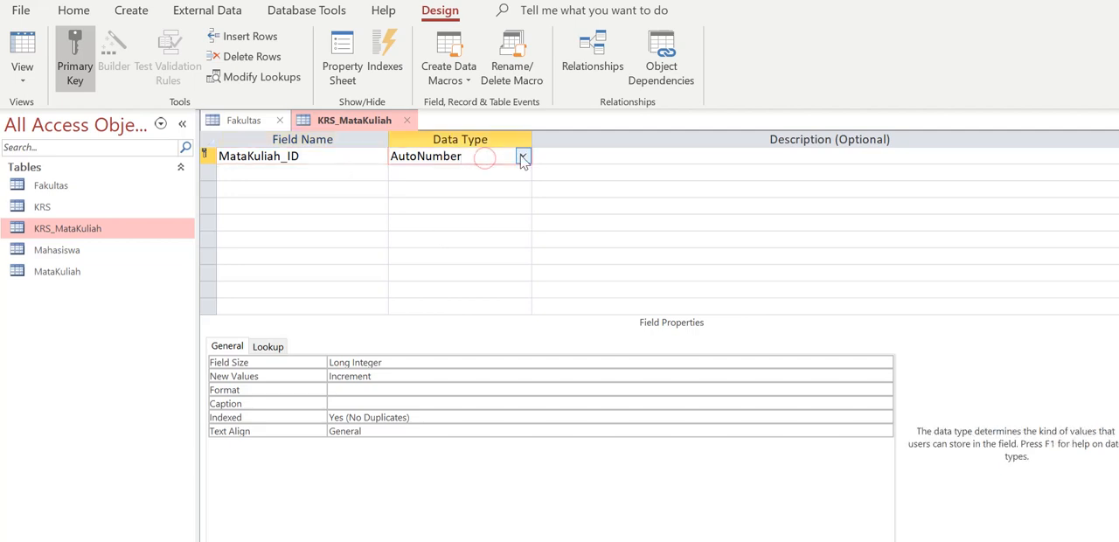
left_click(522, 155)
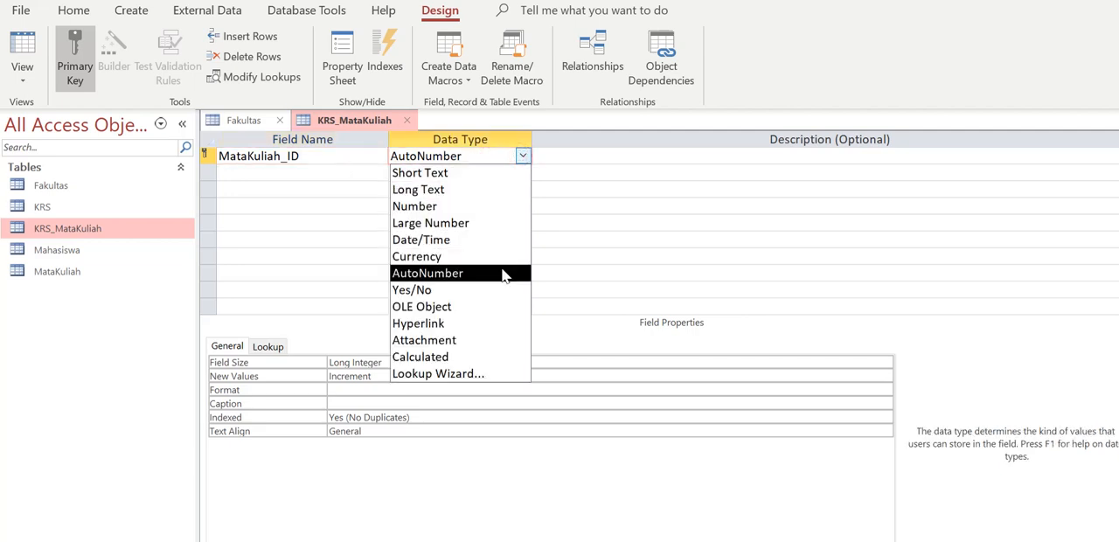
left_click(502, 210)
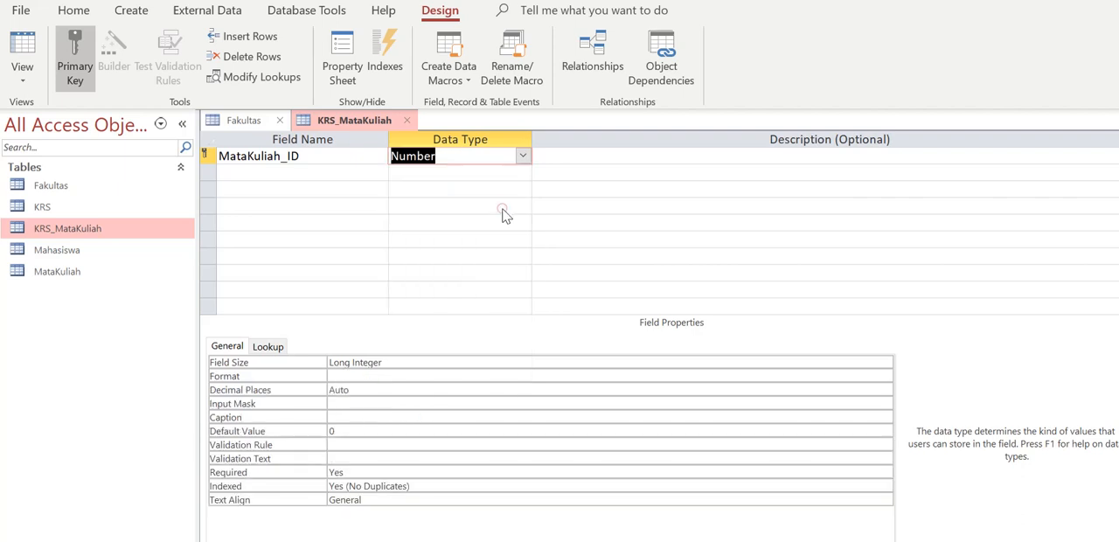
Following the KRS_MataKuliah entity in the diagram, add a KRS_ID field with the Number data type
left_click(312, 172)
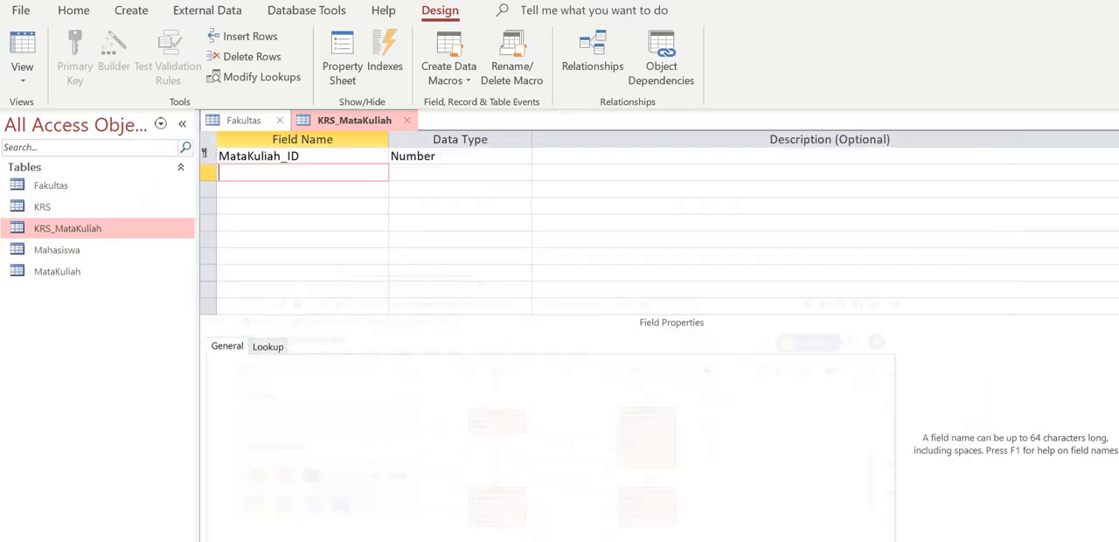
type("KRS_ID")
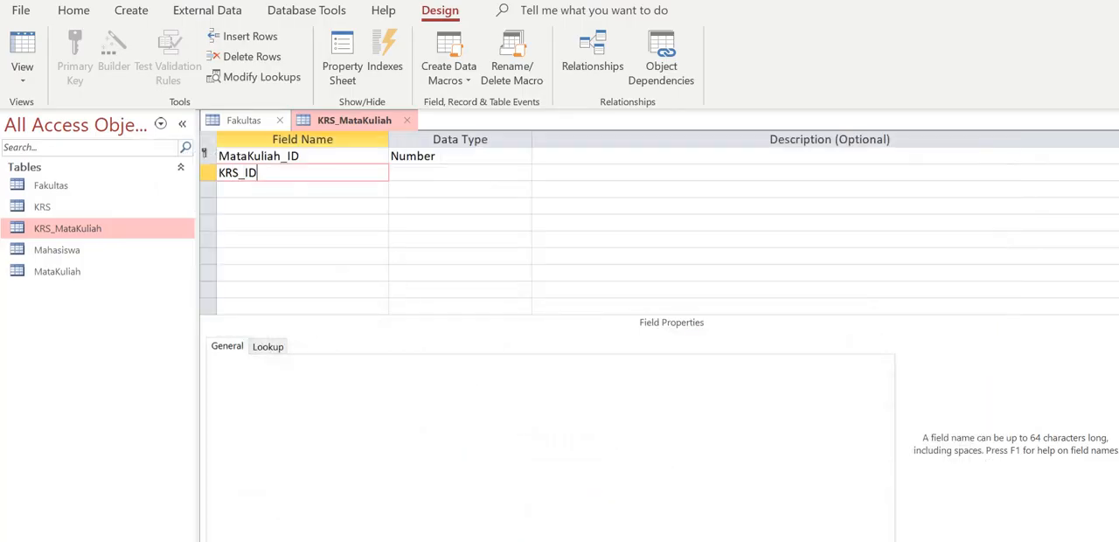
key("Tab")
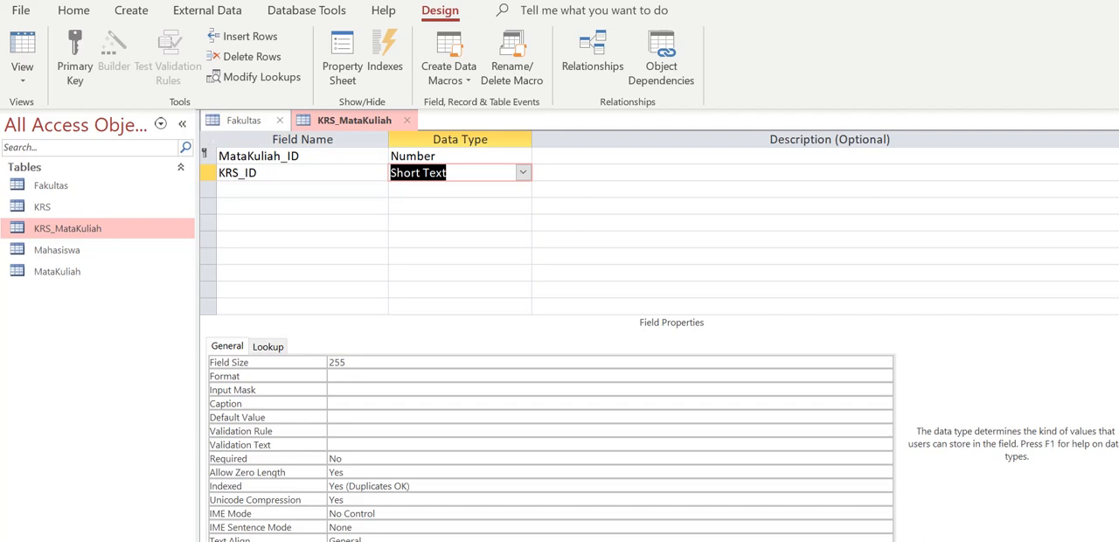
type("number")
key("Tab")
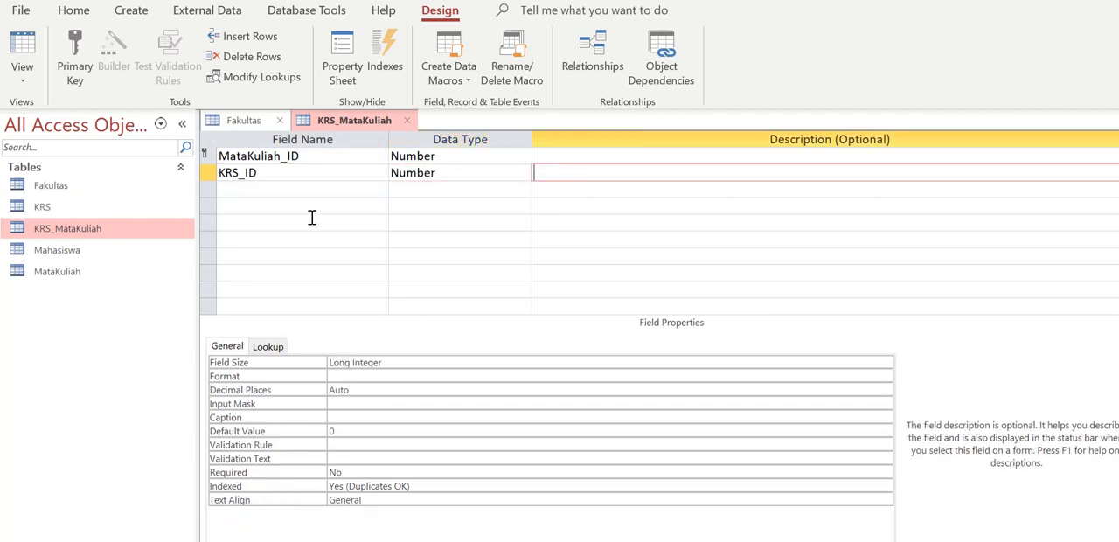
Add the fields Nama and Deskripsi, both as Short Text, below KRS_ID
left_click(289, 191)
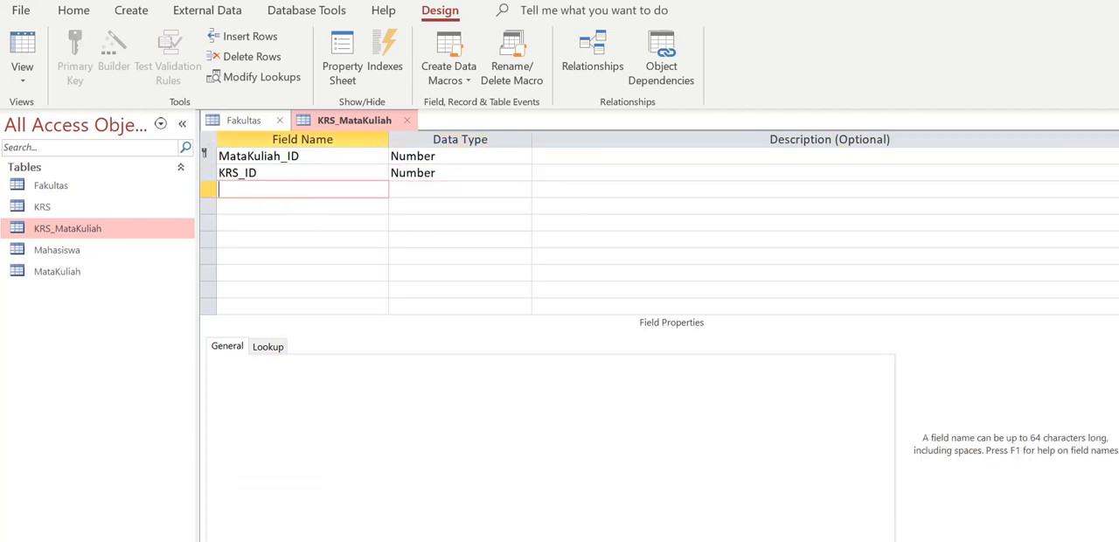
key("alt+Tab")
key("alt+Tab")
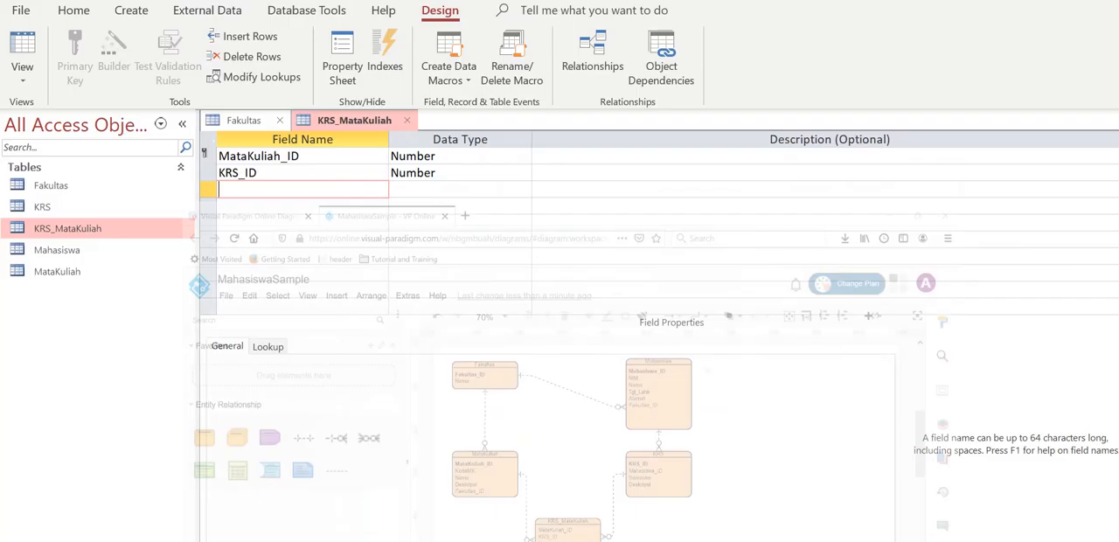
type("Nama")
key("Tab")
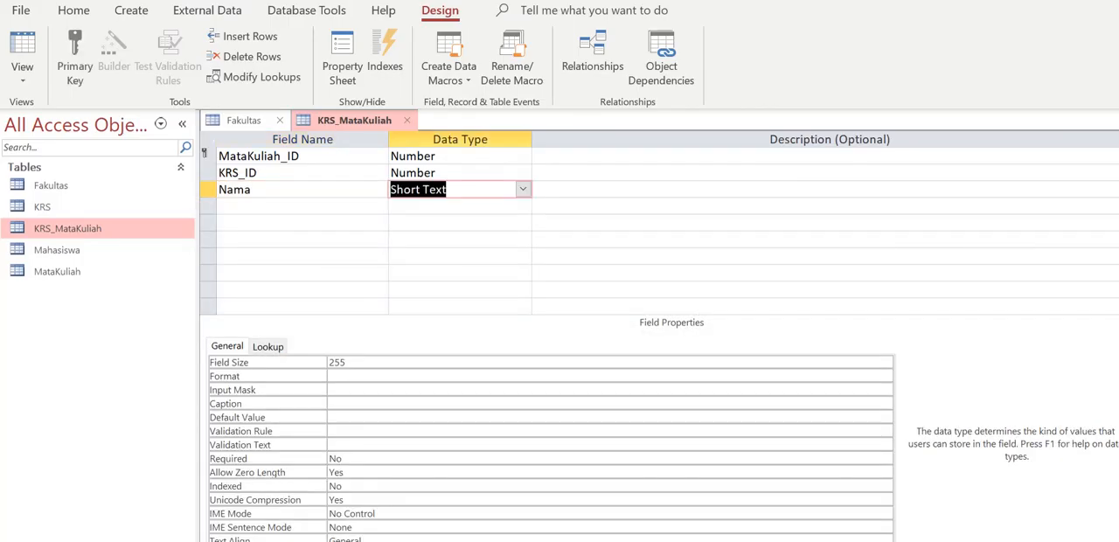
left_click(340, 212)
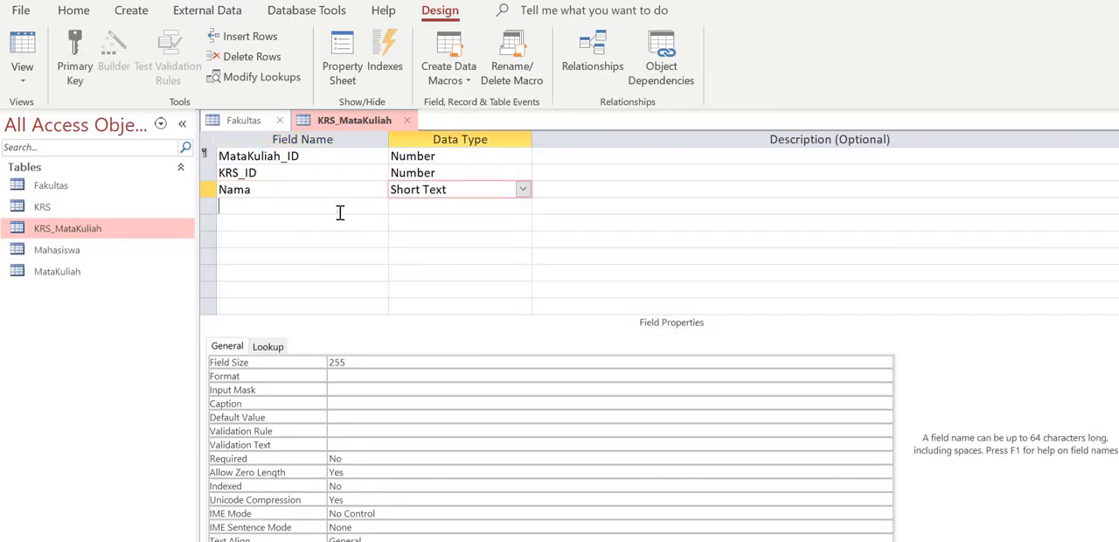
type("Deskripsi")
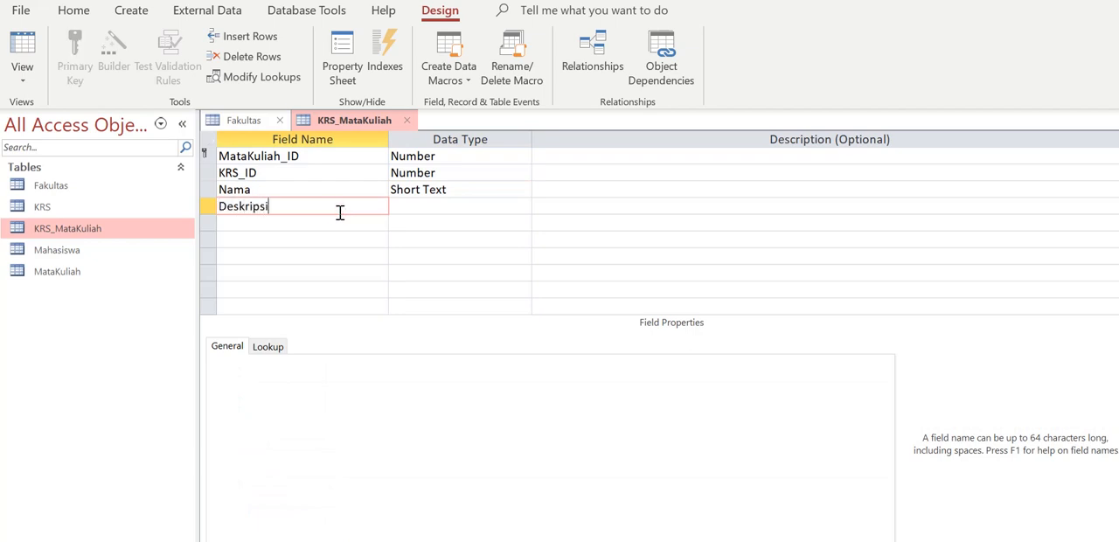
key("Tab")
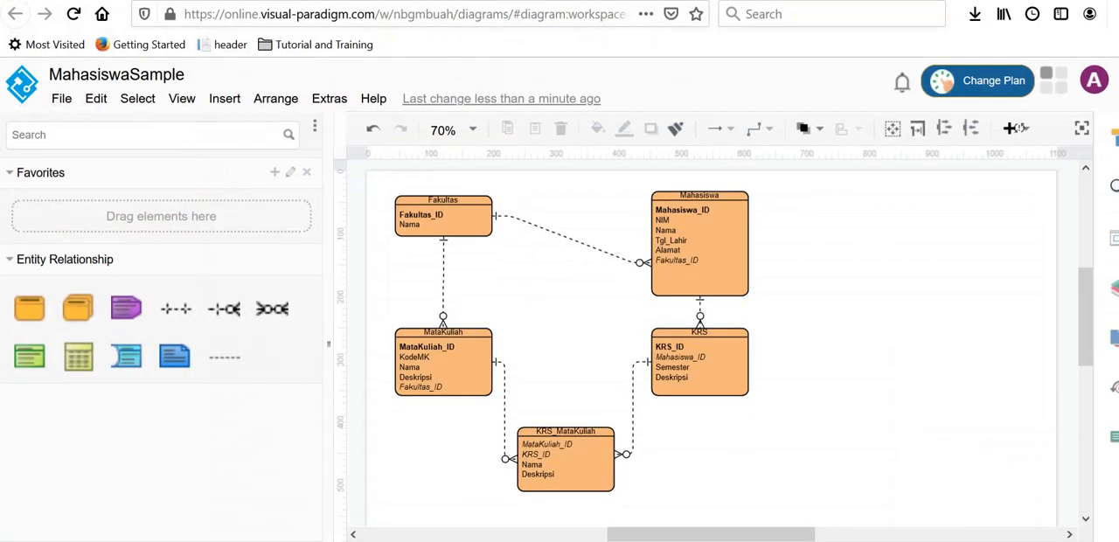
Delete the Nama attribute from the KRS_MataKuliah entity in the Visual Paradigm diagram, and delete the Nama field from the Access table as well
left_click(534, 466)
key("Delete")
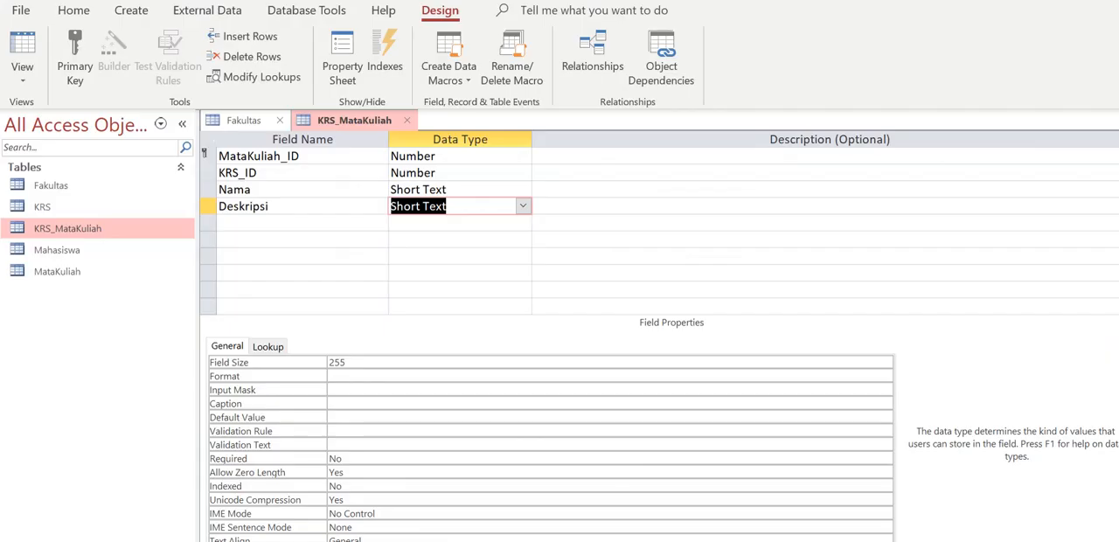
left_click(210, 189)
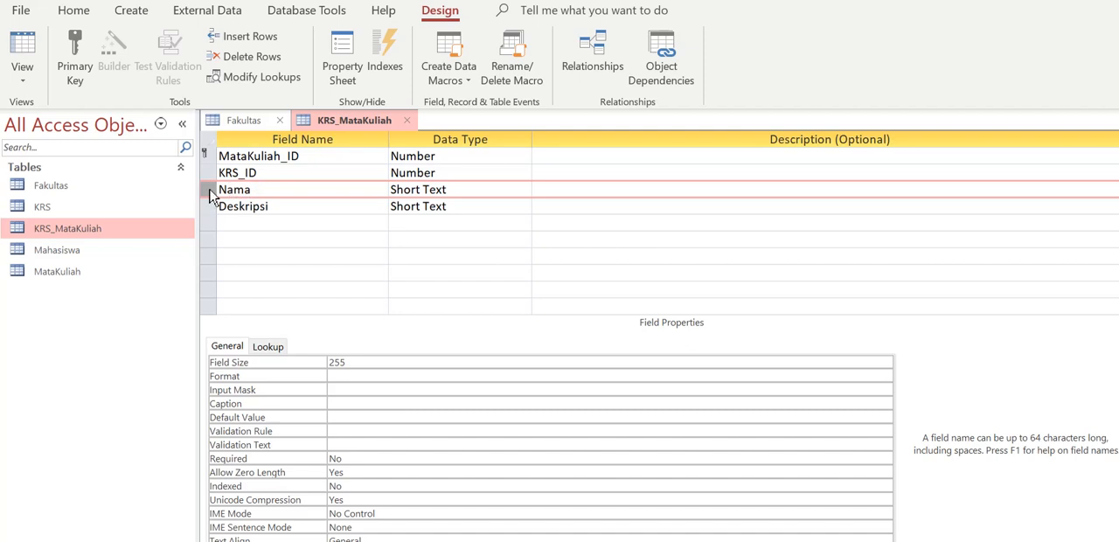
left_click(210, 190)
right_click(209, 194)
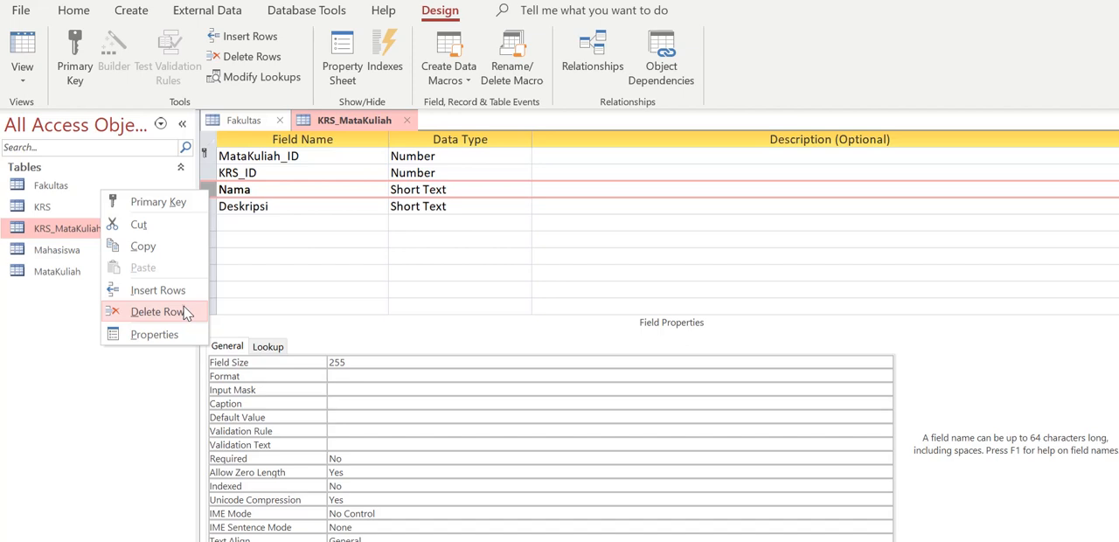
left_click(157, 312)
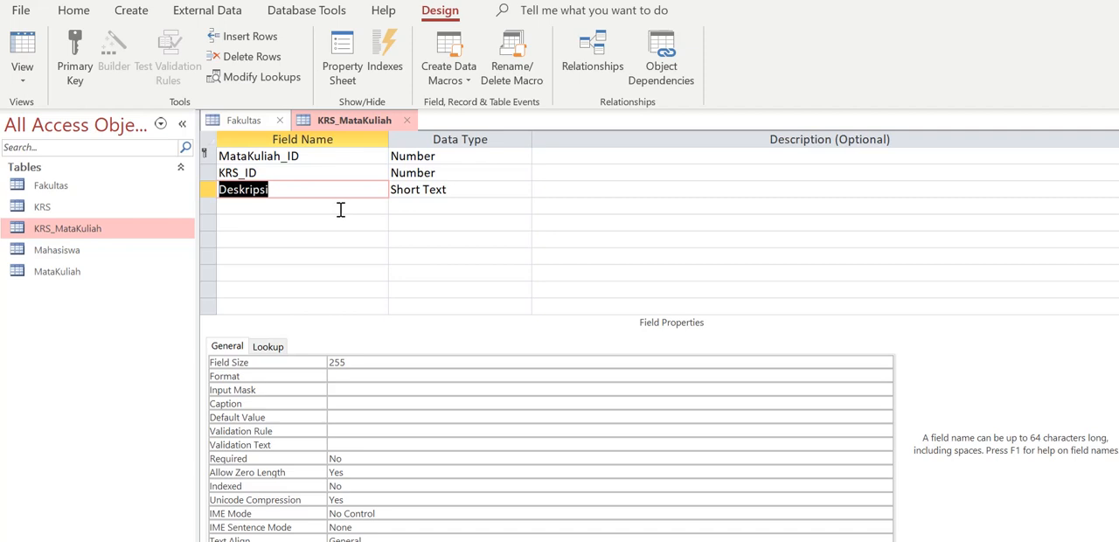
Try marking MataKuliah_ID and KRS_ID together as the primary key, and remove the key from both fields
left_click(206, 156)
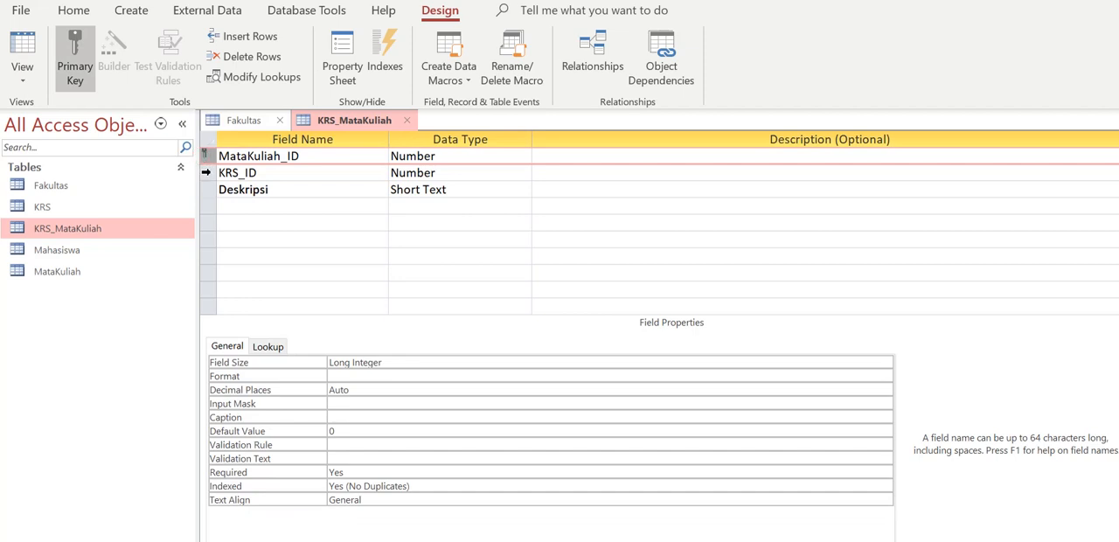
left_click(207, 172, "ctrl")
left_click(75, 67)
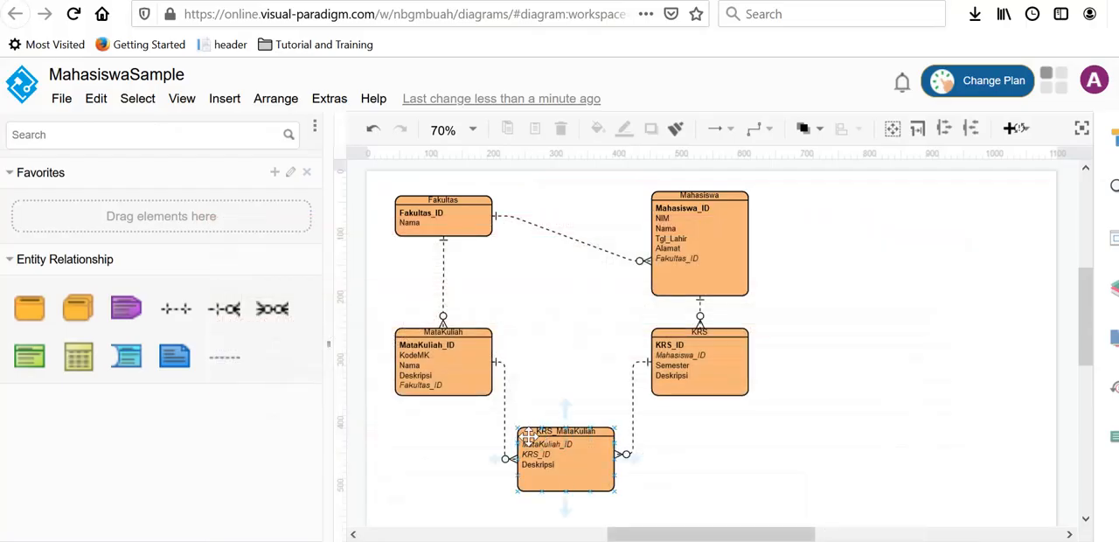
left_click(541, 479)
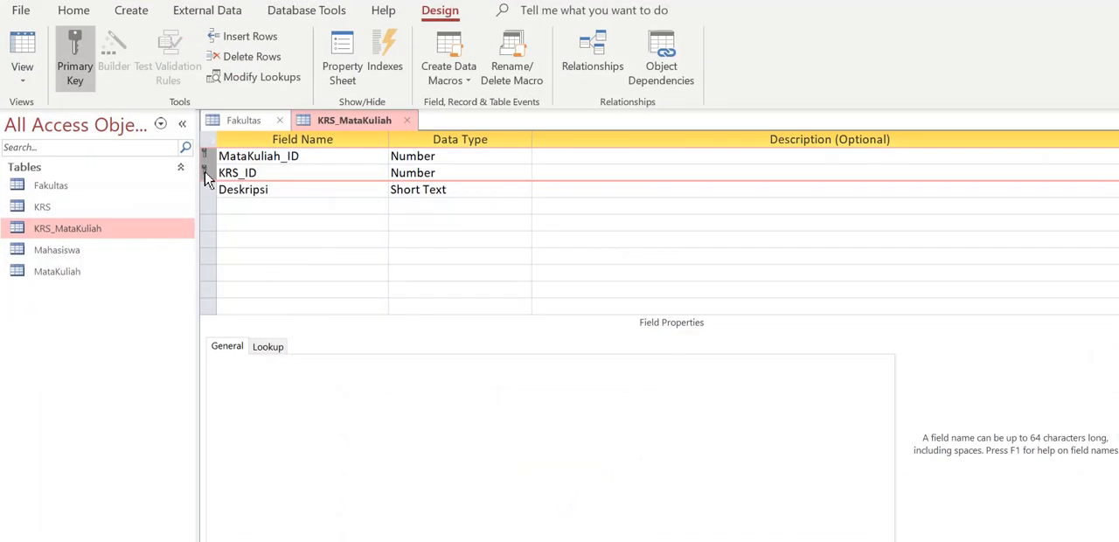
left_click(75, 62)
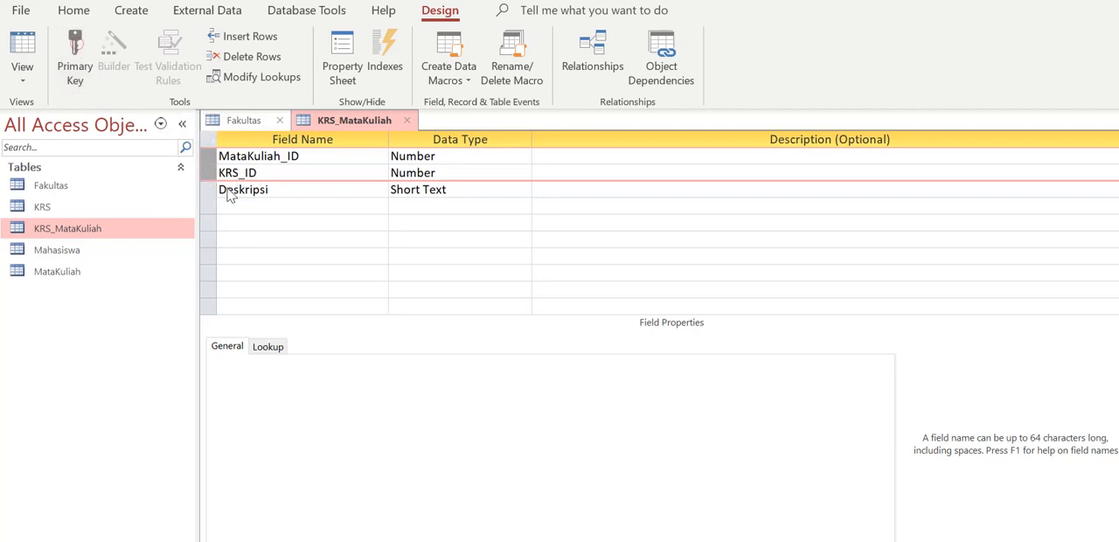
left_click(289, 213)
Set MataKuliah_ID and KRS_ID together as the composite primary key of the KRS_MataKuliah table
left_click(208, 156)
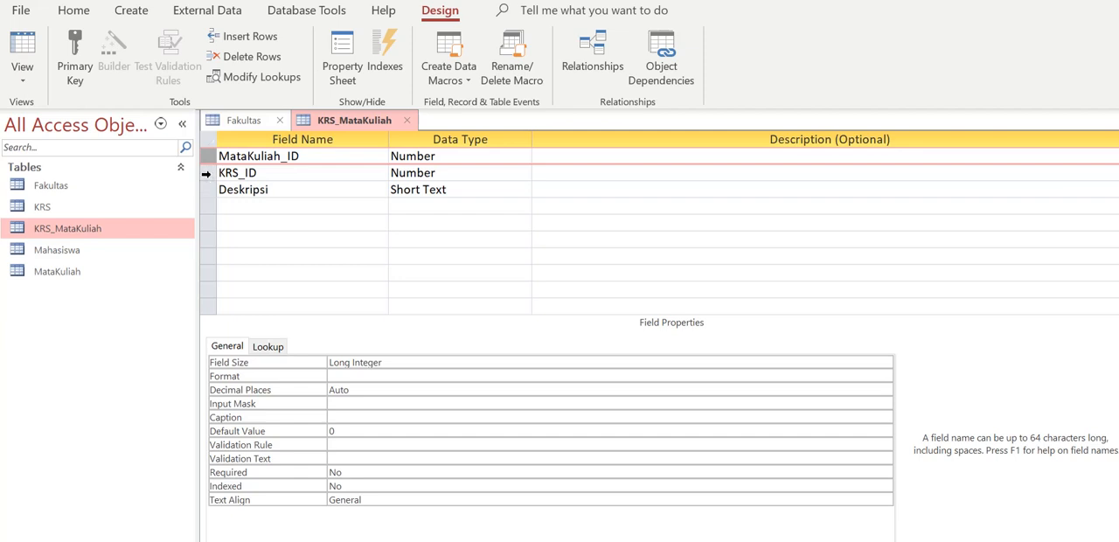
left_click(206, 173, "ctrl")
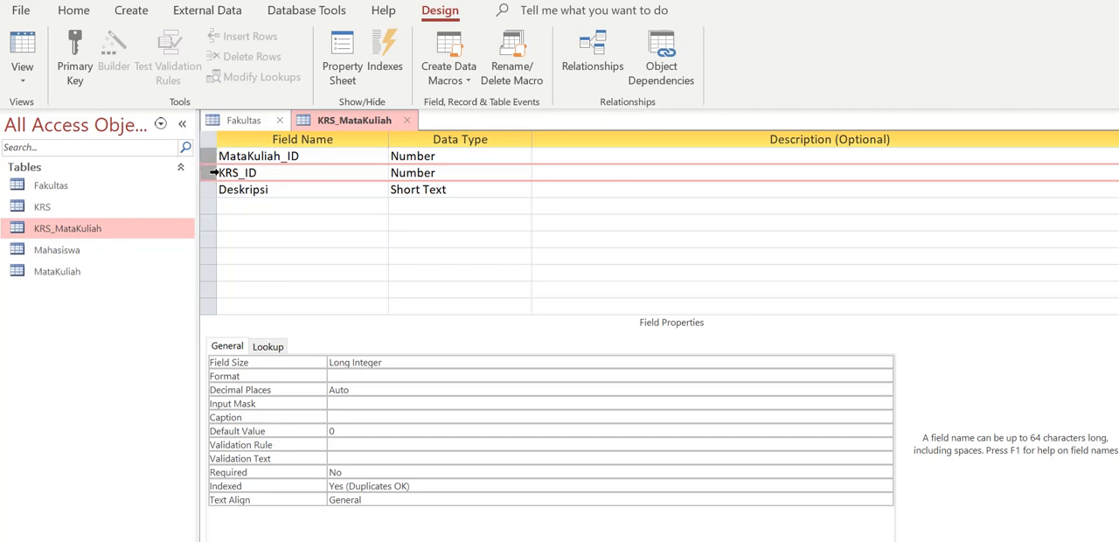
left_click(81, 77)
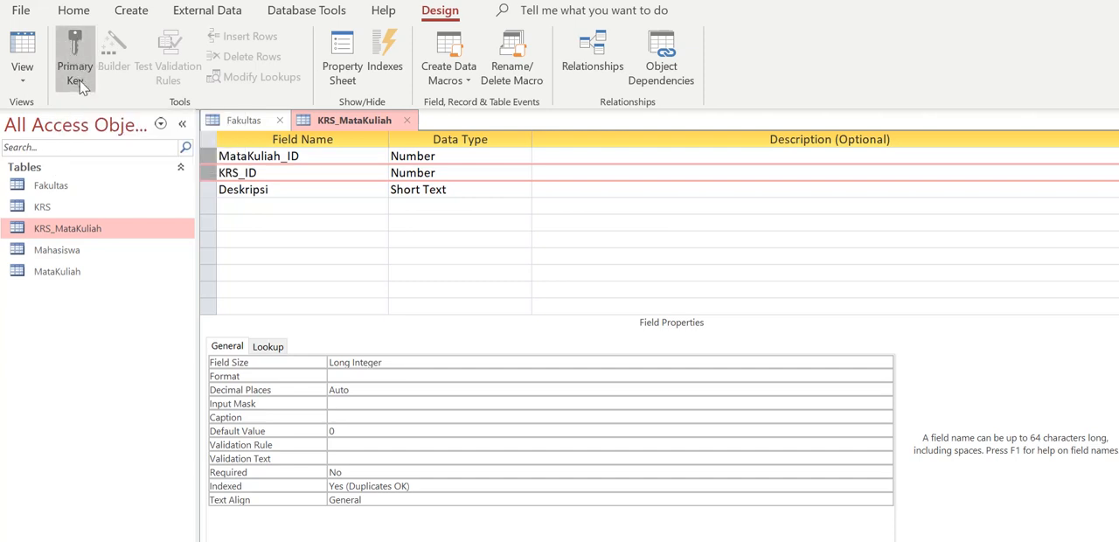
left_click(80, 83)
left_click(248, 220)
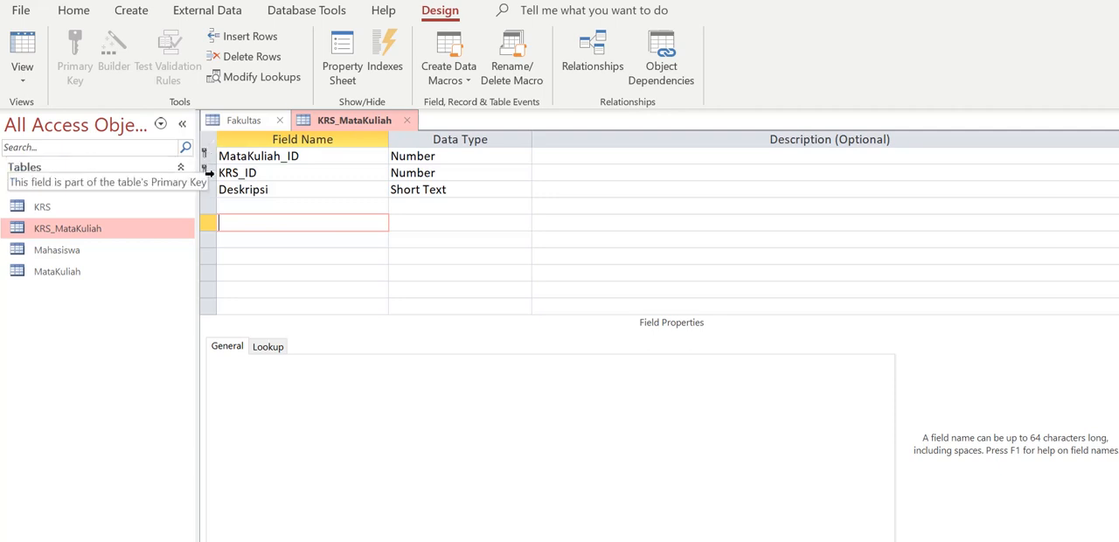
Close the KRS_MataKuliah table with its design changes saved, and check the MahasiswaSample diagram in Visual Paradigm before returning to Access
left_click(407, 121)
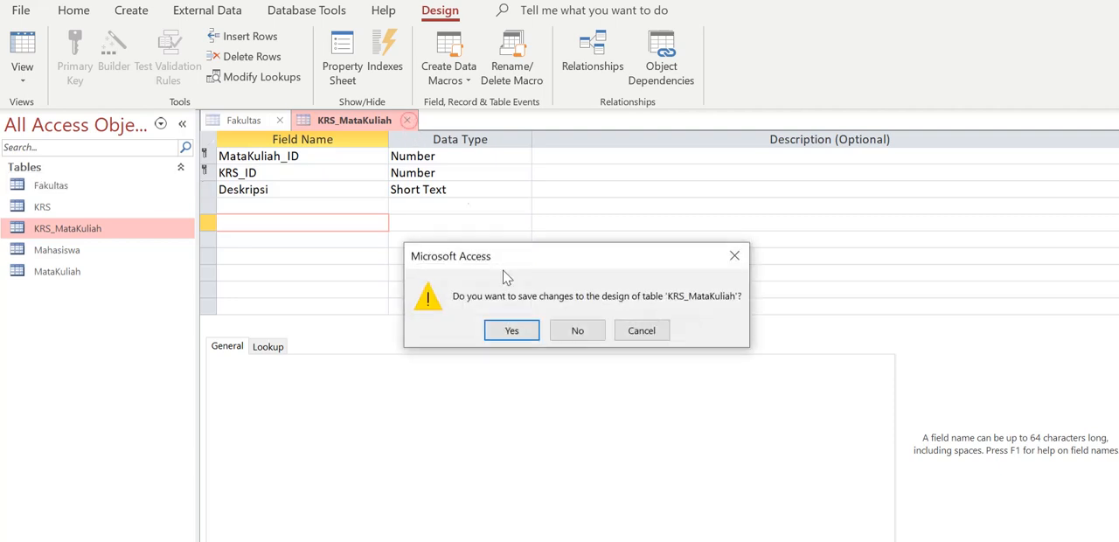
left_click(512, 331)
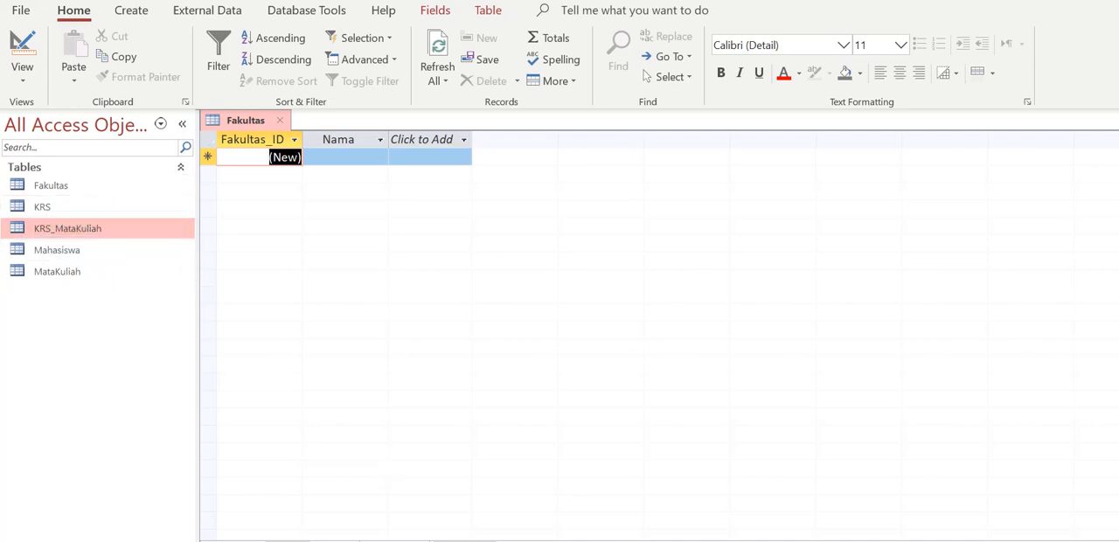
key("alt+Tab")
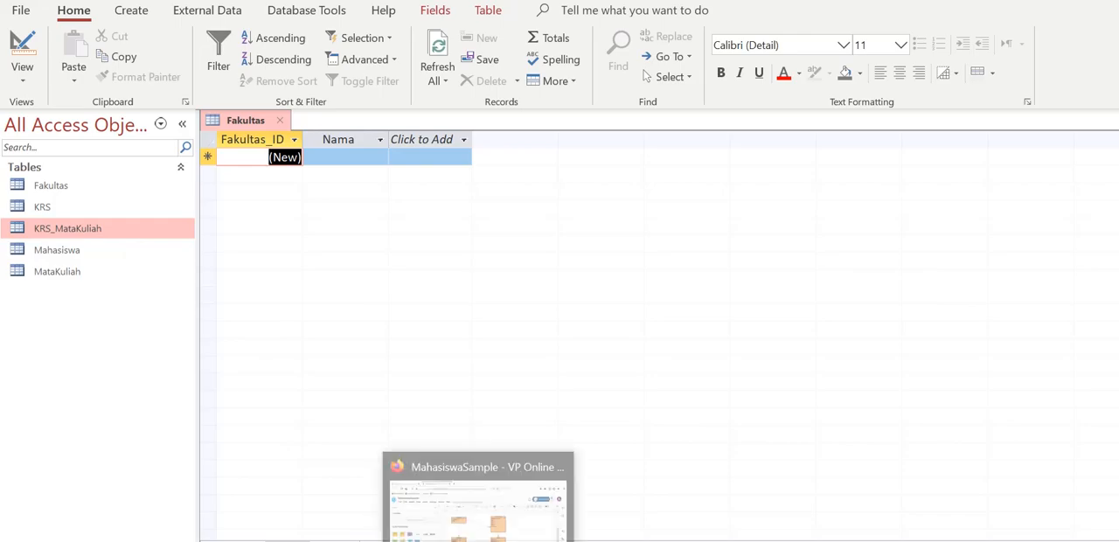
left_click(494, 524)
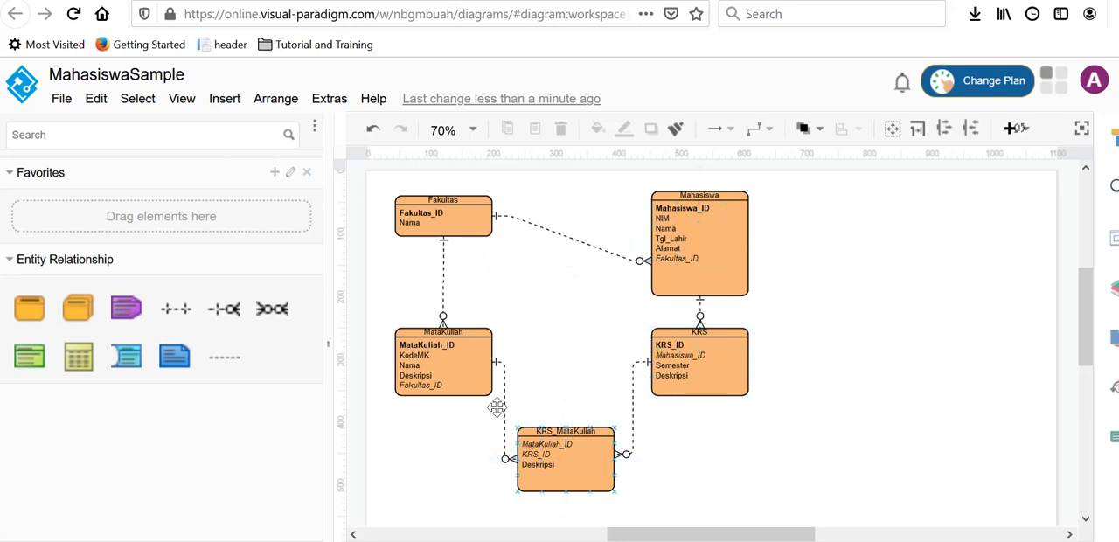
left_click(479, 539)
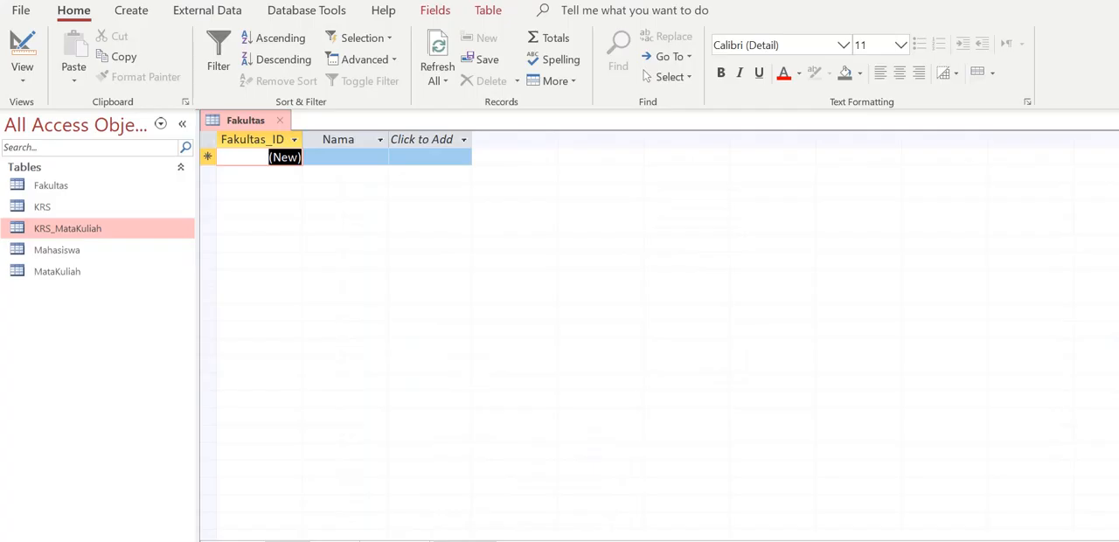